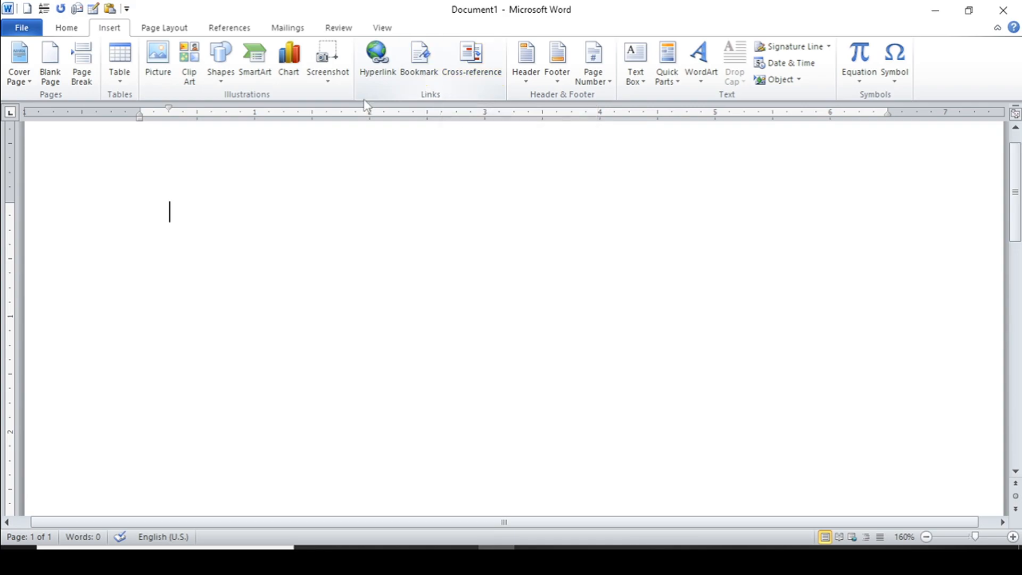
Generate three paragraphs of sample text in the blank document with the =rand() function.
text(=ra)
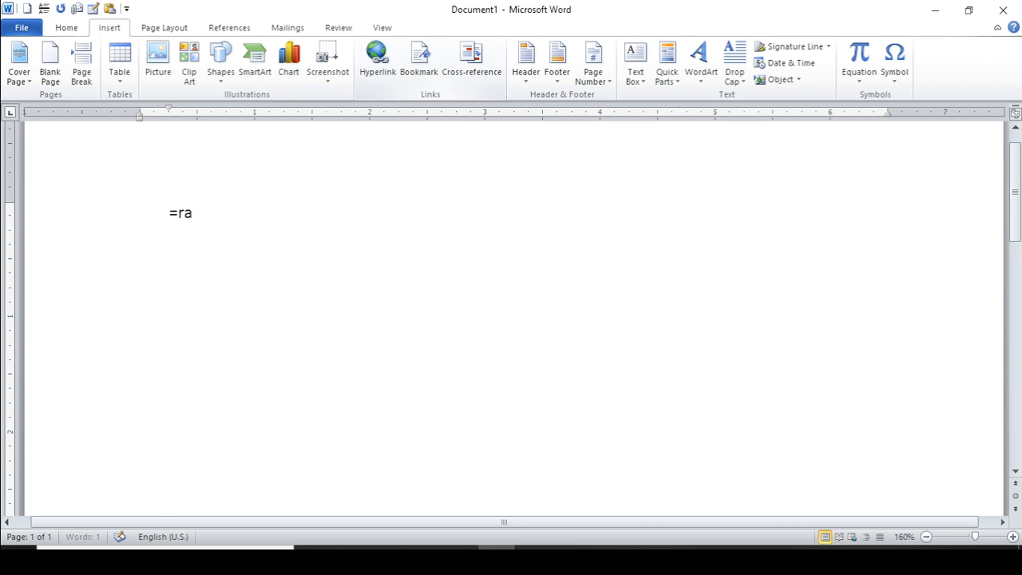
text(nd())
key(Return)
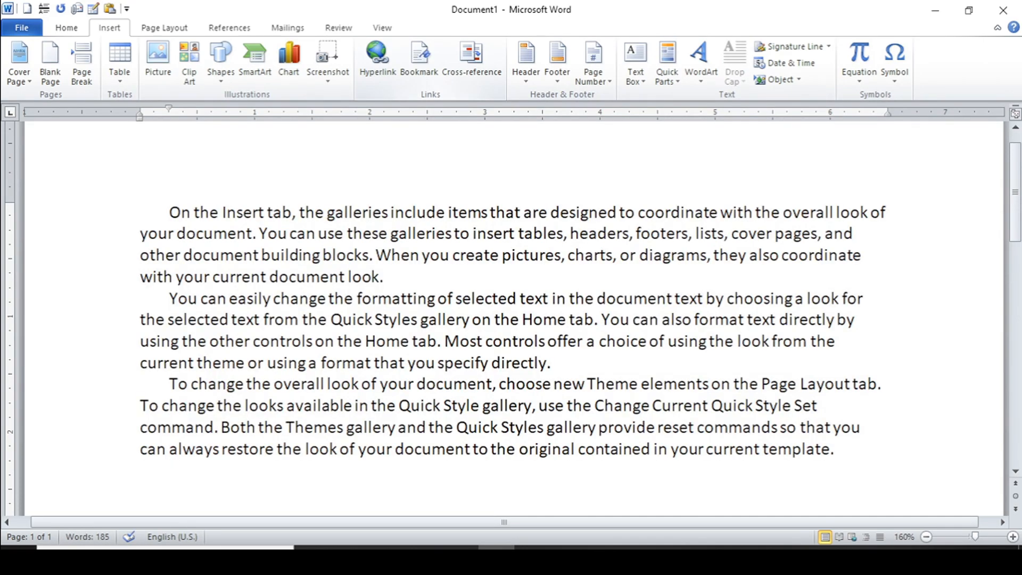
Add the heading "Ms word" on its own line above the first paragraph.
click(167, 211)
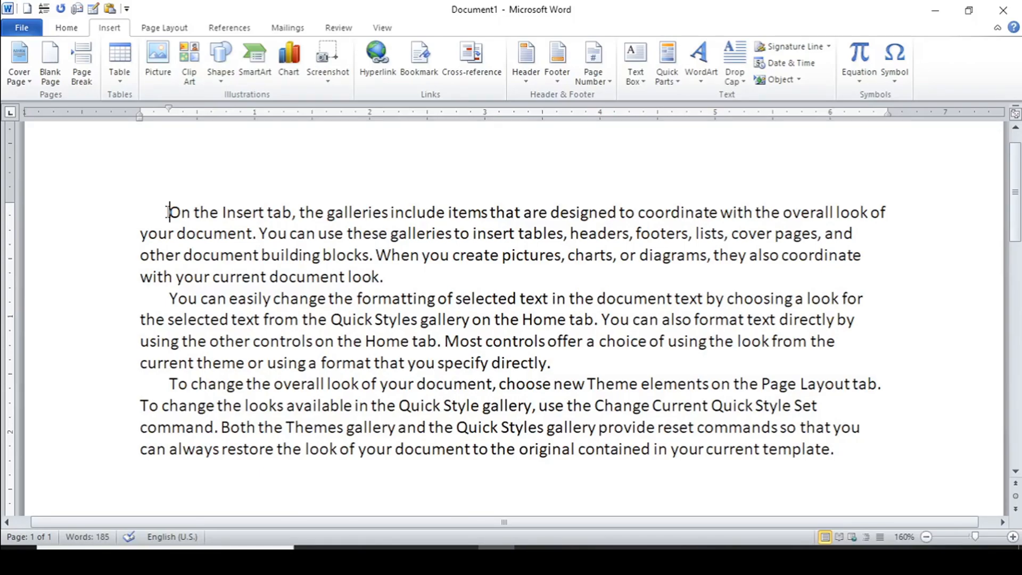
text(Ms wo)
text(rd)
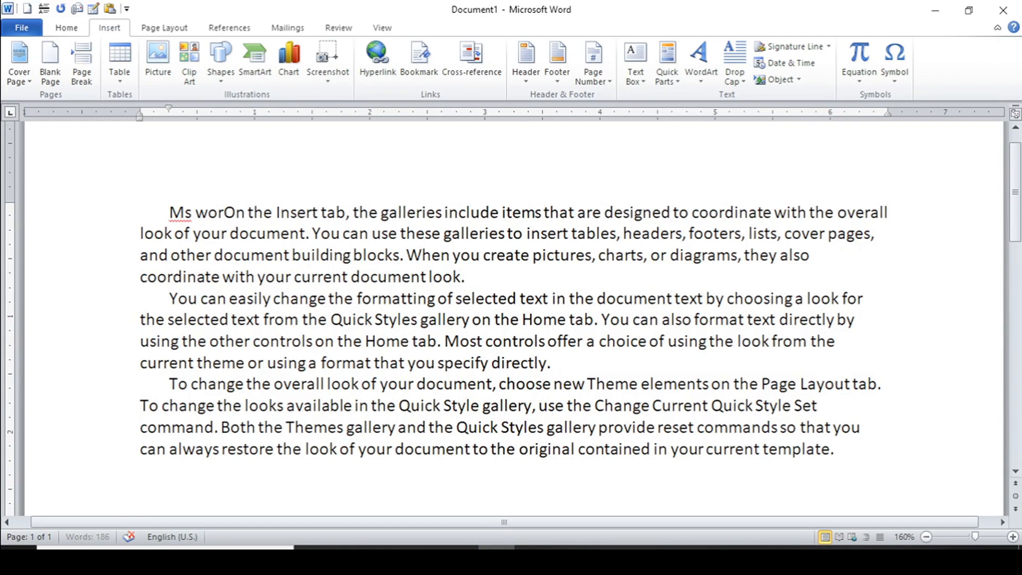
key(Return)
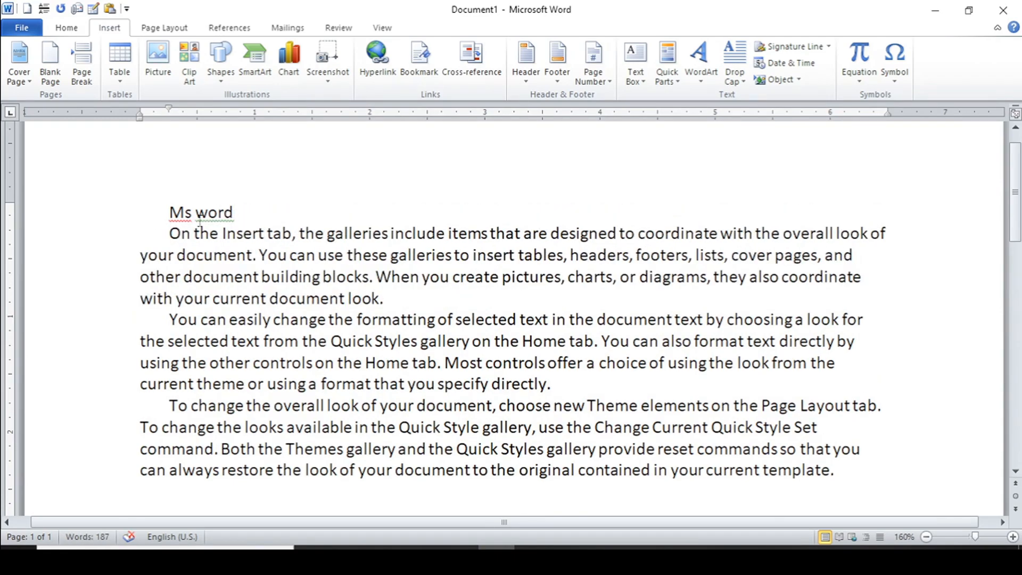
Format the "Ms word" heading as bold, 16 pt and standard red.
click(234, 213)
drag(234, 213, 166, 212)
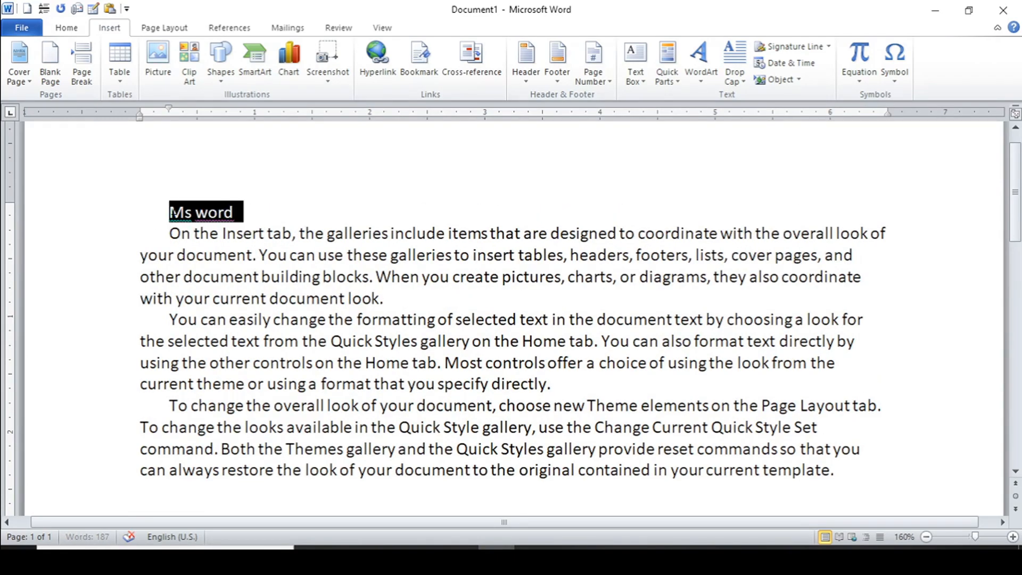
click(69, 28)
click(129, 75)
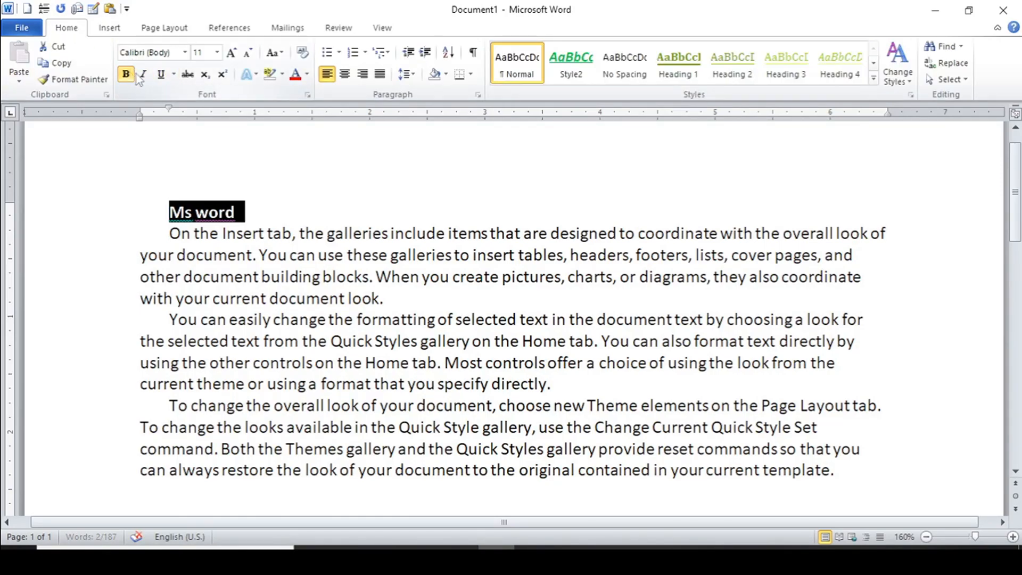
click(231, 56)
click(231, 56)
click(231, 56)
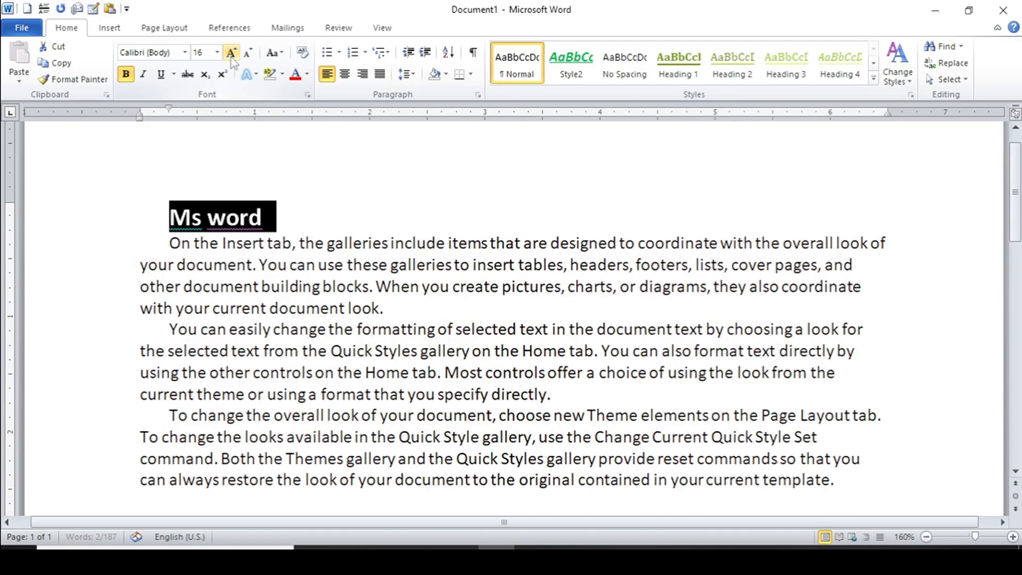
click(309, 76)
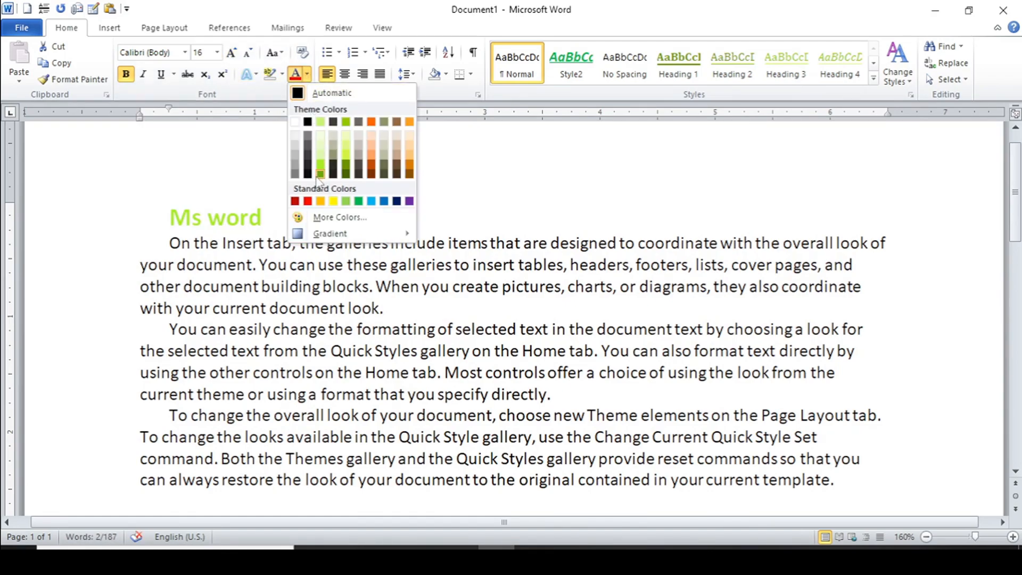
click(307, 201)
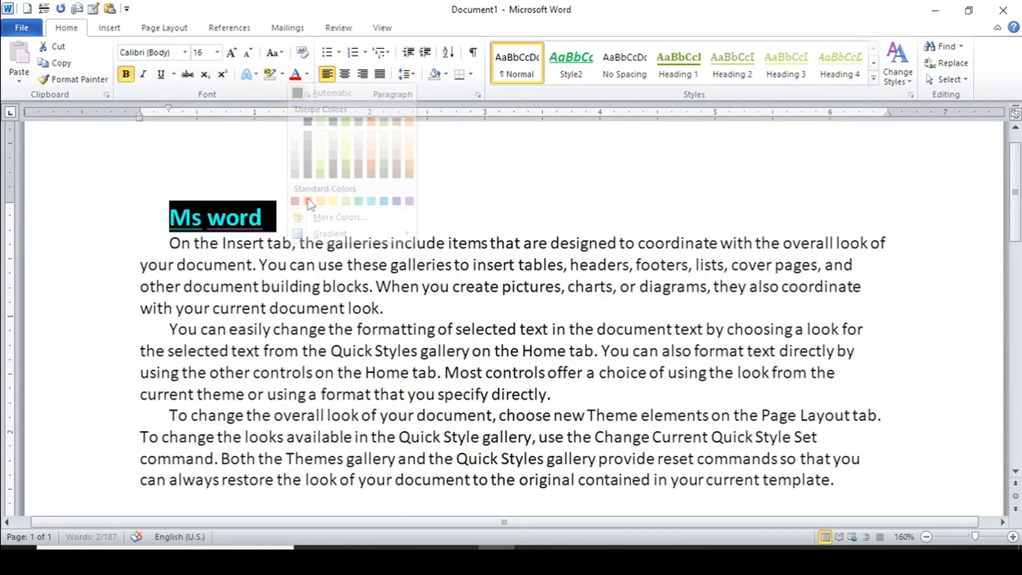
click(396, 298)
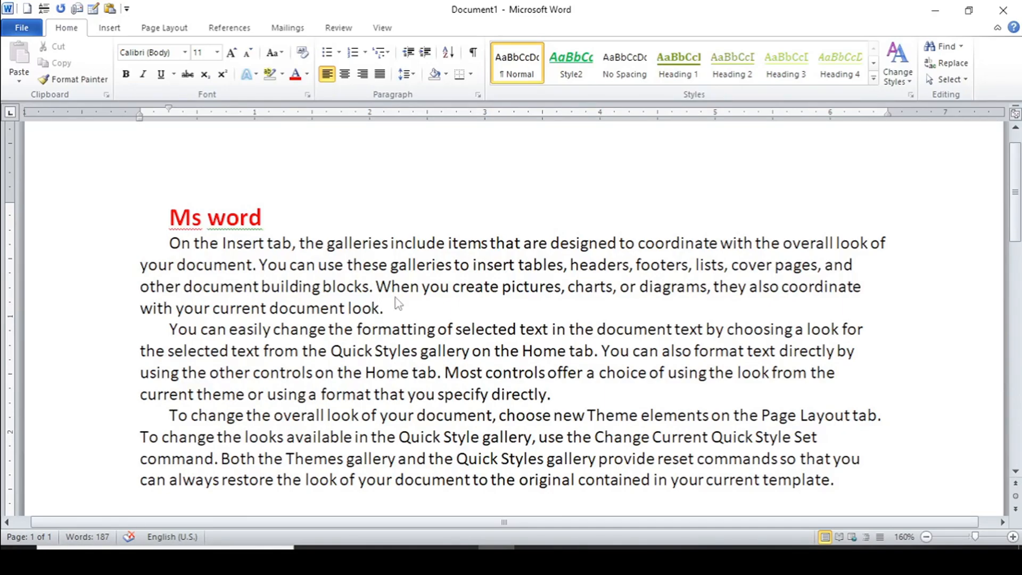
Save the document to the Desktop as a Word Document named "Ms word1".
key(ctrl+s)
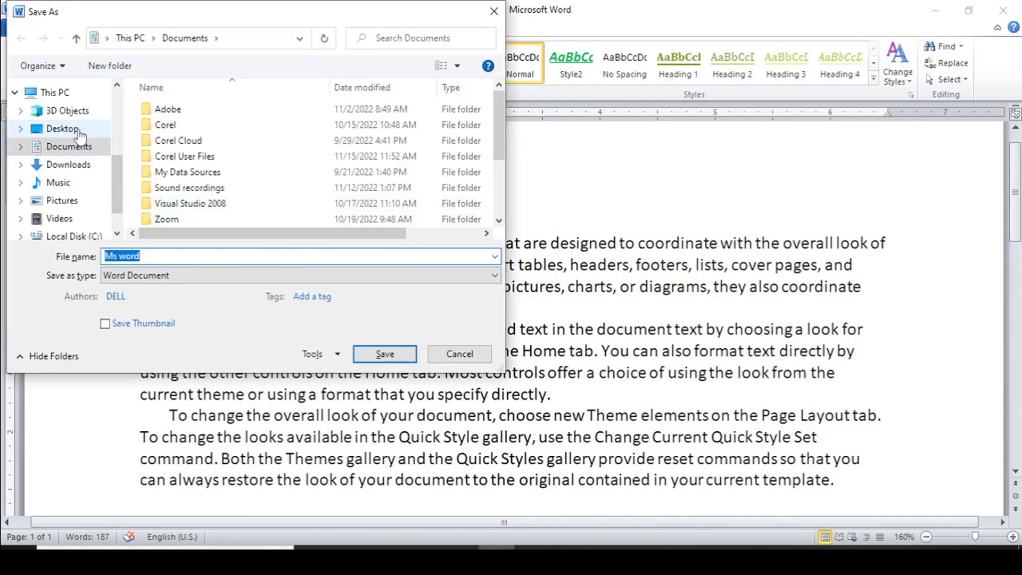
click(79, 132)
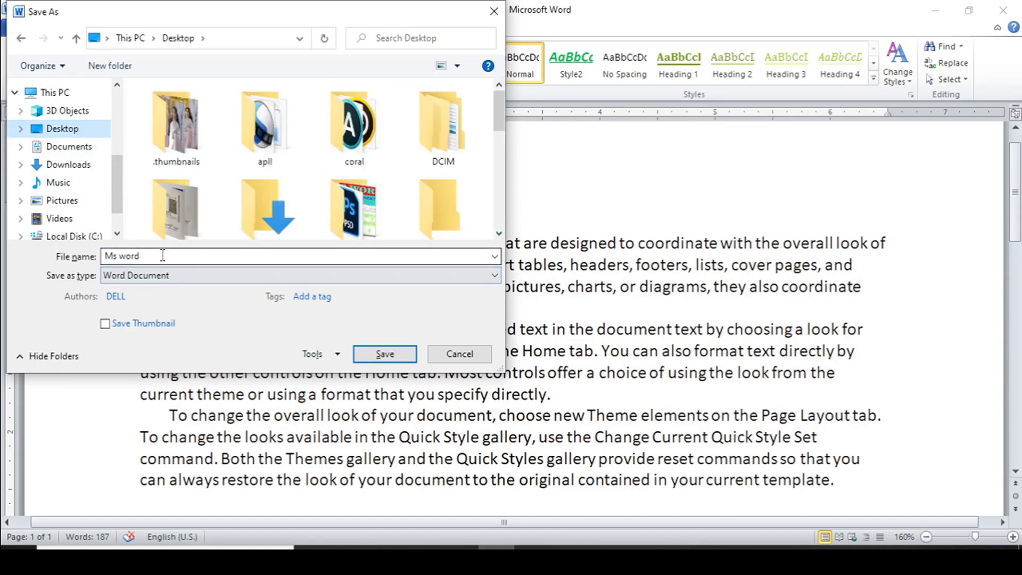
click(162, 255)
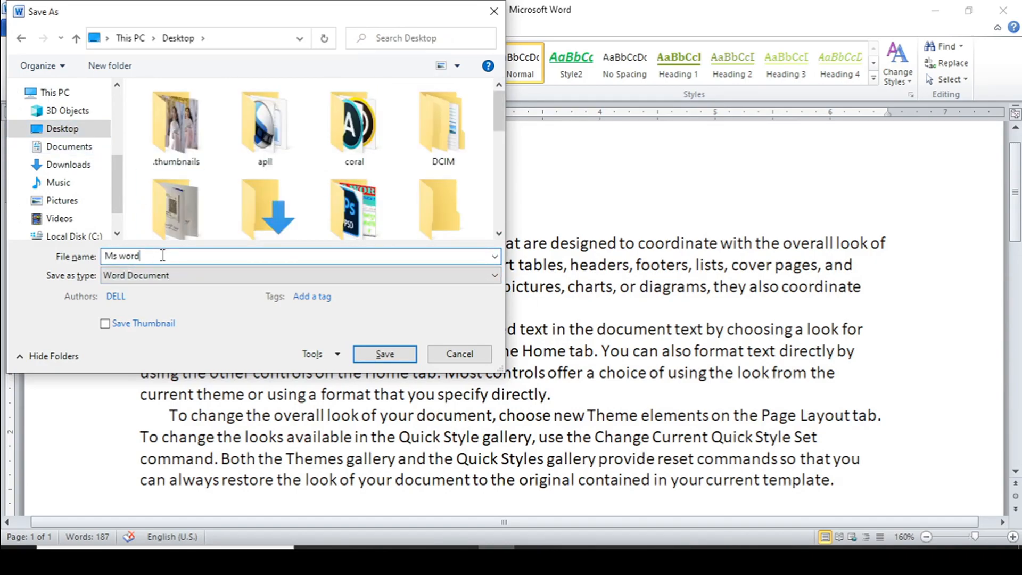
click(394, 357)
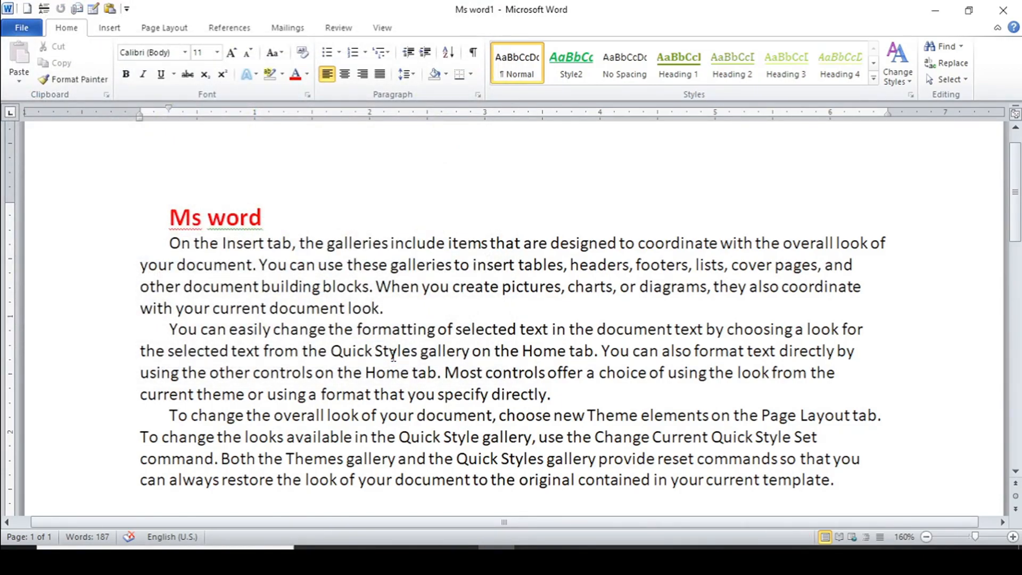
Create a new blank document and enter "Ms word" as its first line.
key(ctrl+n)
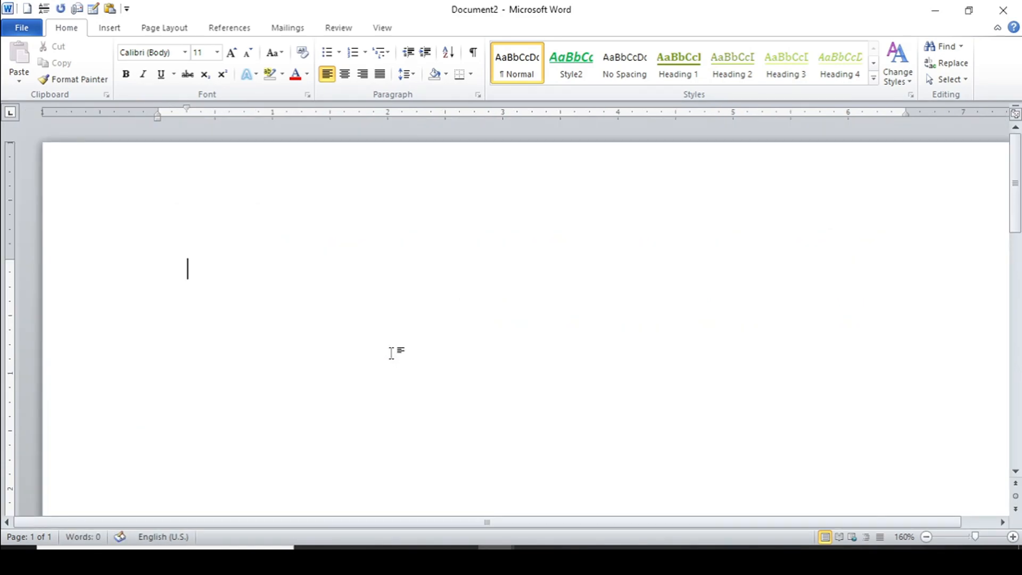
click(108, 29)
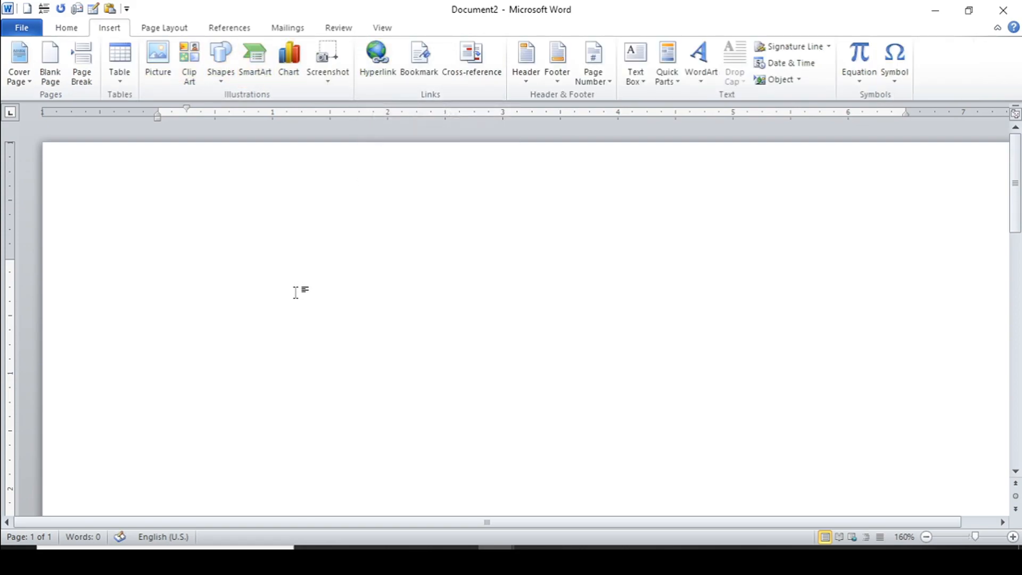
text(Ms)
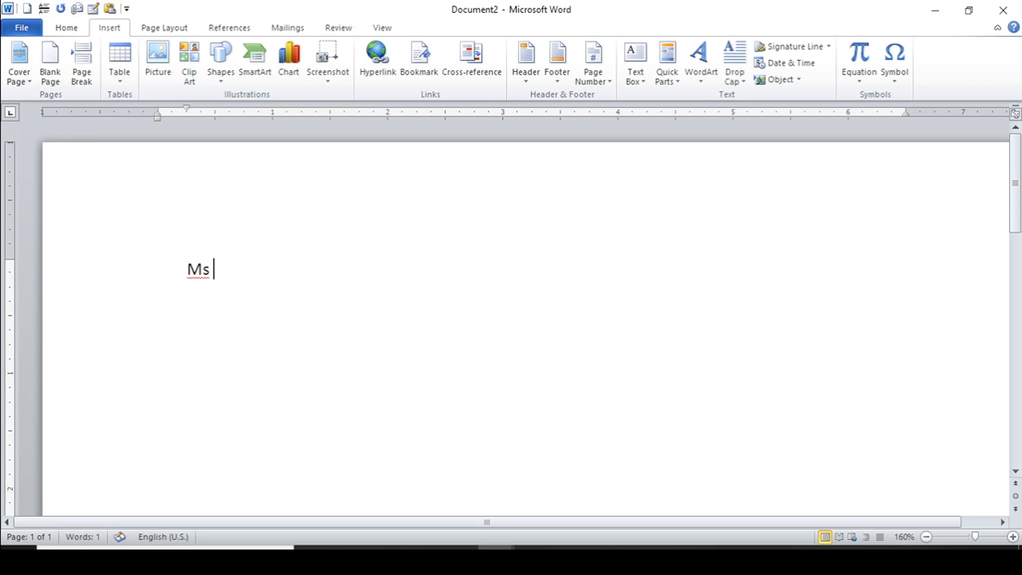
text( word)
key(Return)
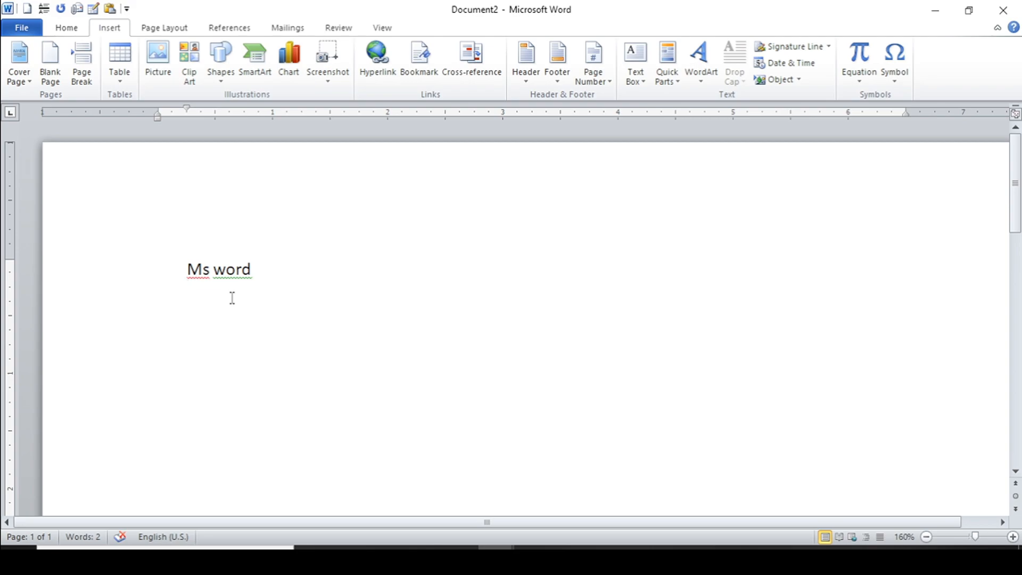
Insert a hyperlink to the existing Desktop file "Ms word1" on the line below "Ms word".
click(264, 277)
click(193, 302)
click(377, 73)
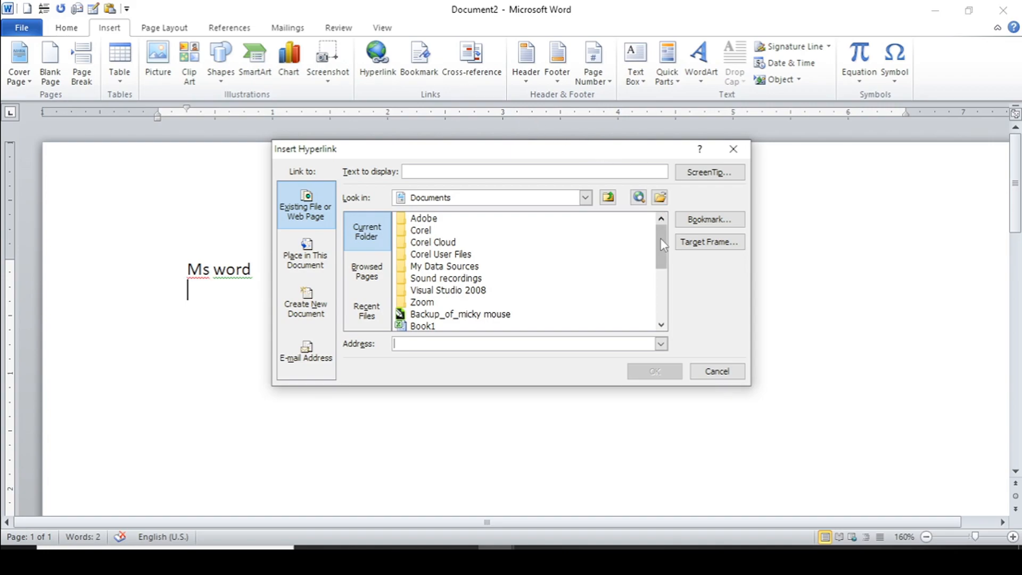
mouse_move(660, 238)
mouse_down()
mouse_move(659, 300)
mouse_move(659, 230)
mouse_up()
click(585, 198)
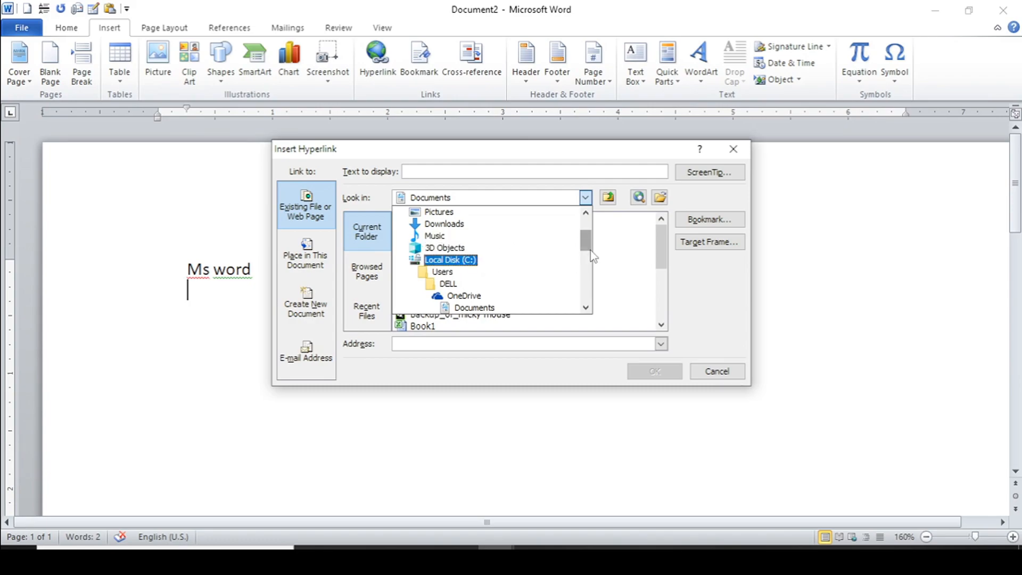
drag(591, 247, 592, 242)
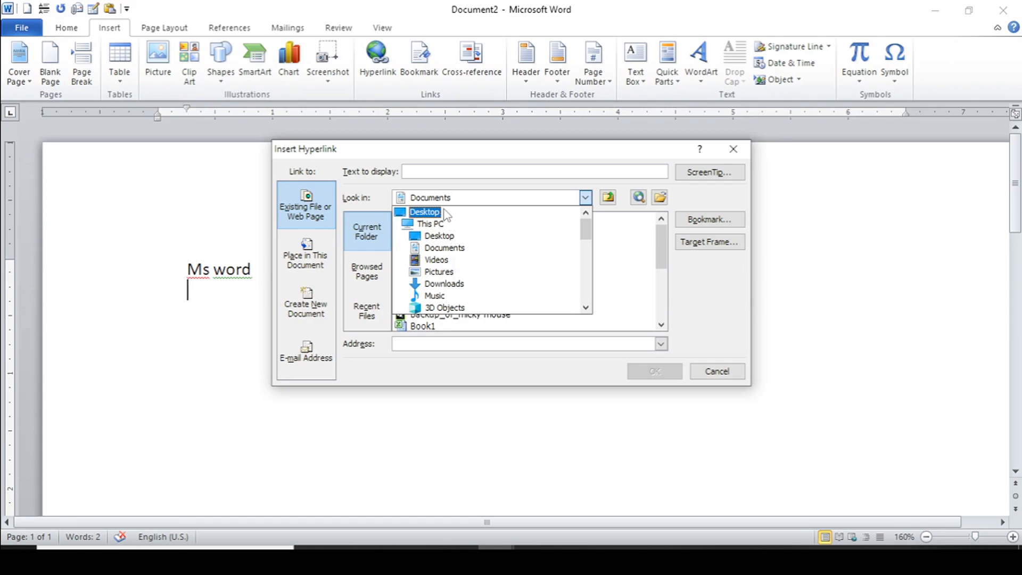
click(425, 212)
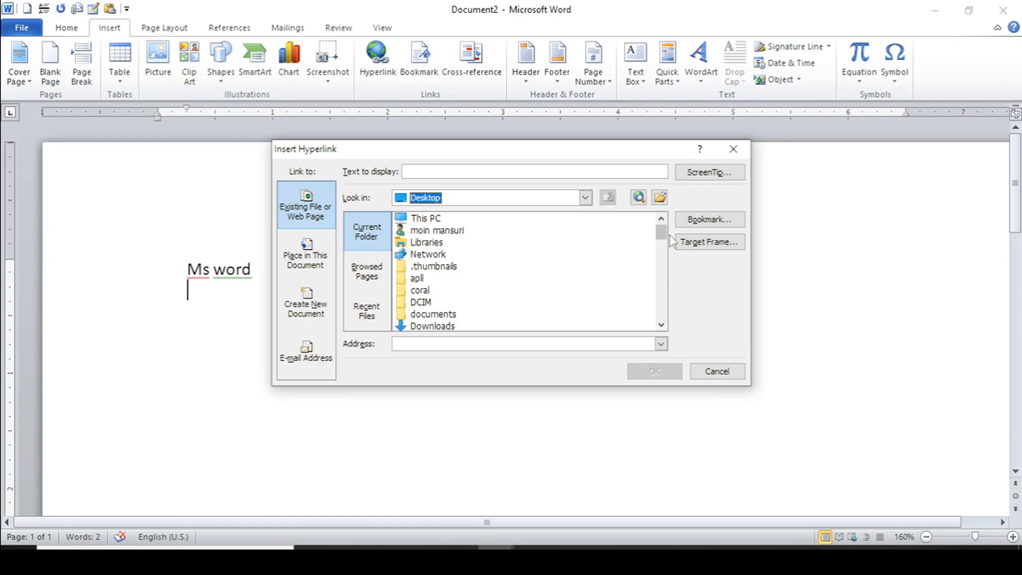
drag(667, 234, 659, 282)
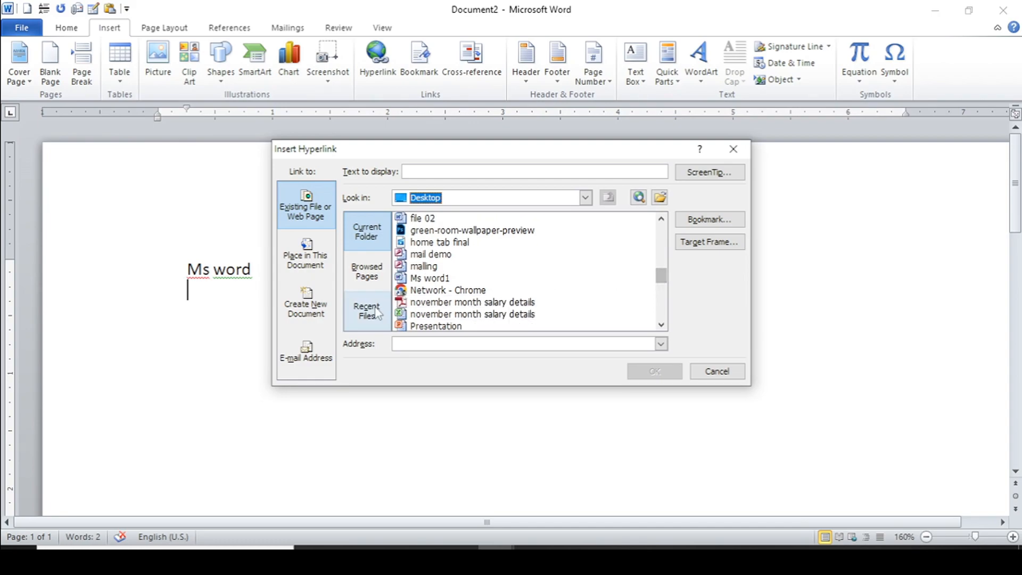
click(447, 281)
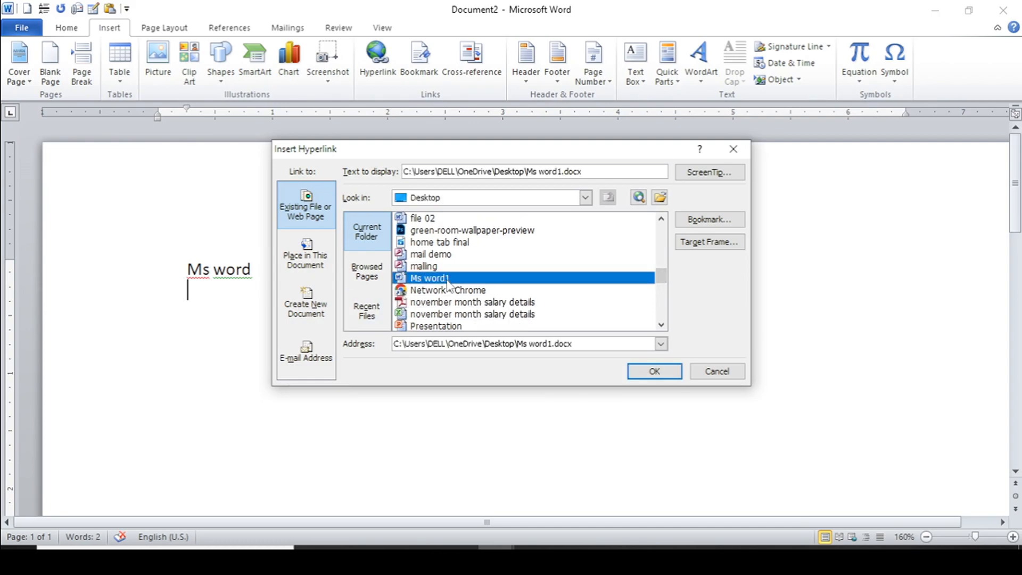
click(653, 372)
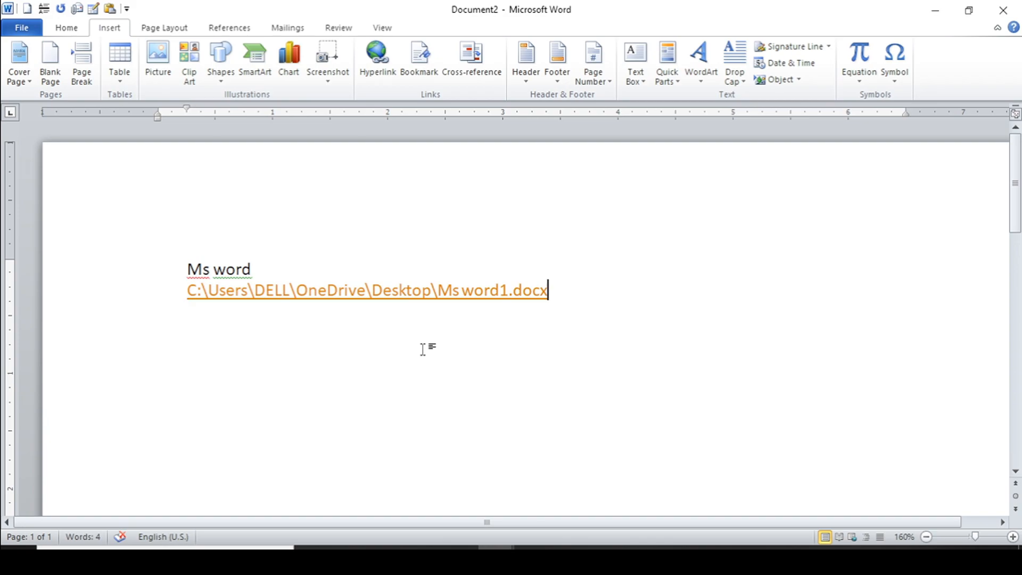
Follow the inserted hyperlink to open the linked "Ms word1" document.
click(394, 292)
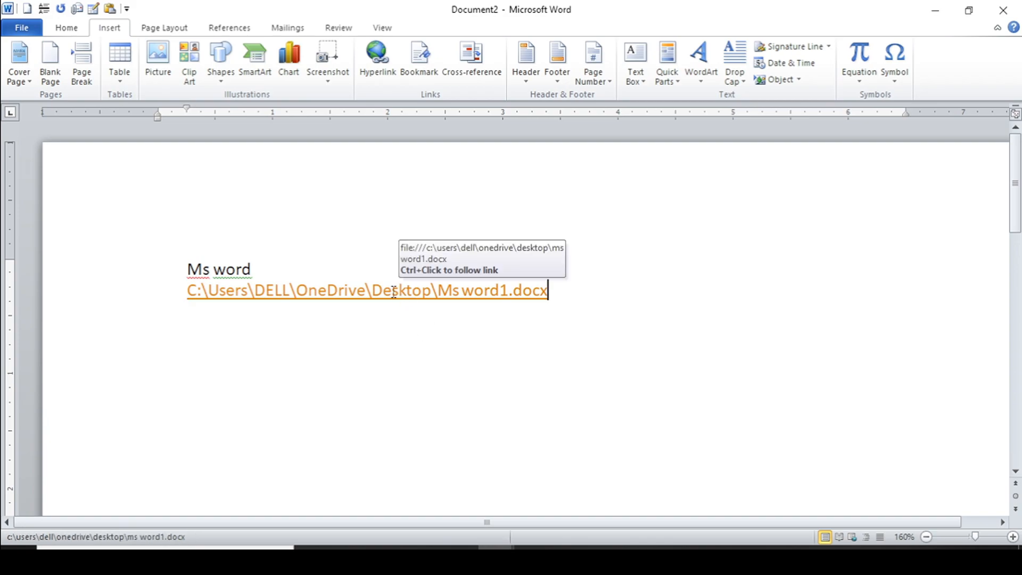
click(366, 292)
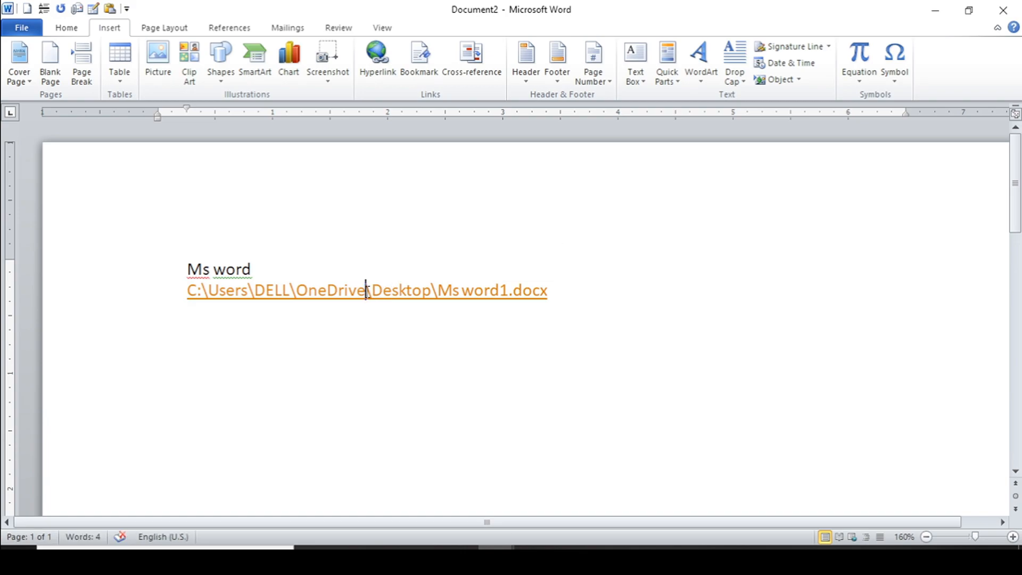
click(309, 297)
ctrl+click(322, 299)
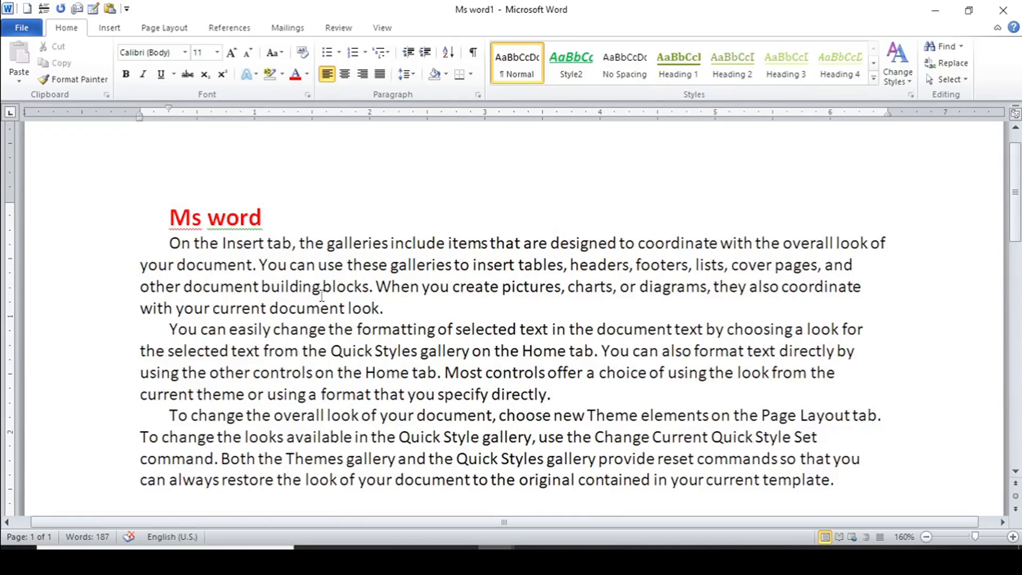
Undo the last two formatting changes to the heading in "Ms word1" and close that document without saving.
key(ctrl+z)
key(ctrl+z)
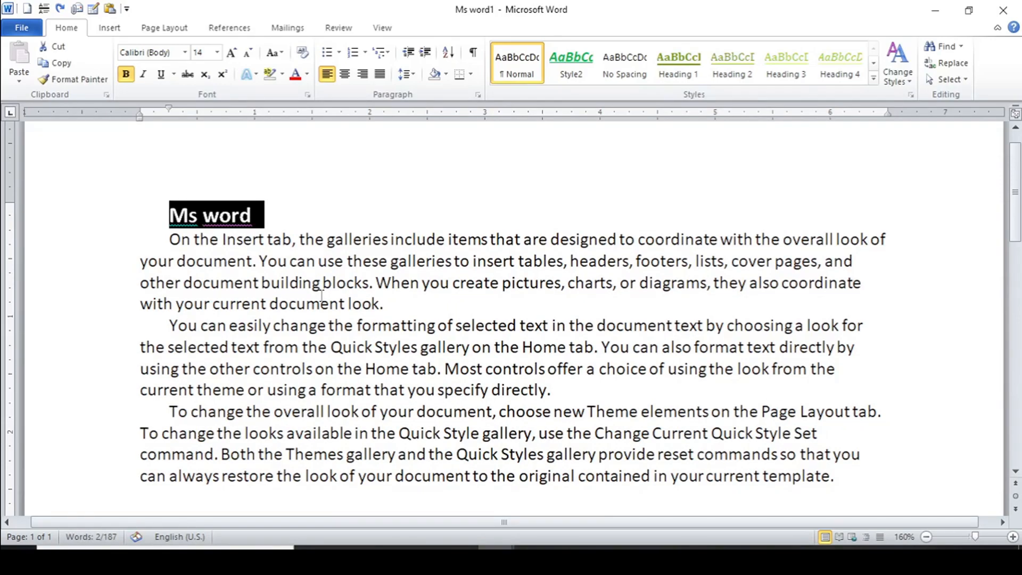
click(1002, 13)
click(509, 294)
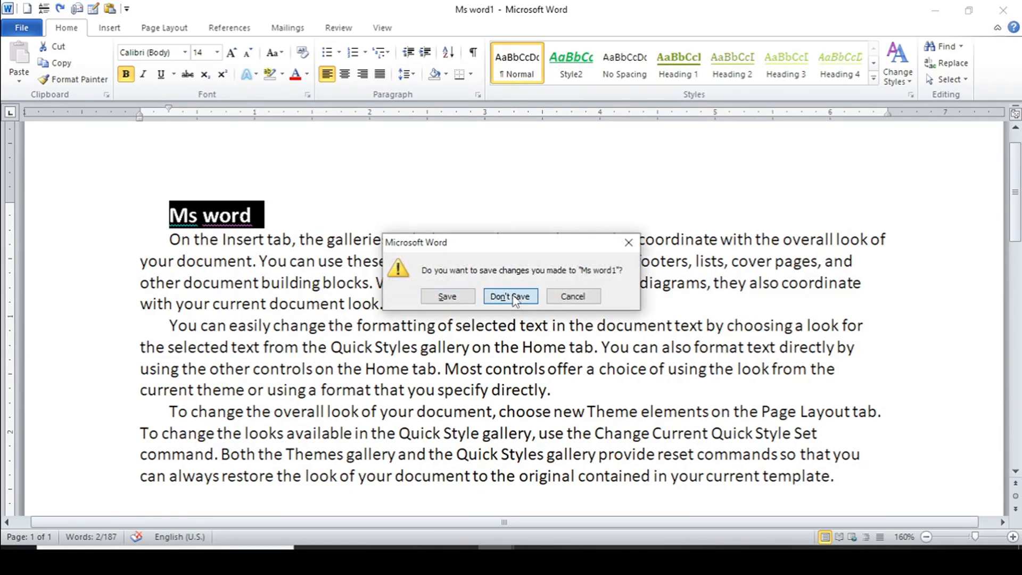
Add an empty line after the hyperlink and follow the link again, accepting the security notice to reopen "Ms word1".
click(561, 292)
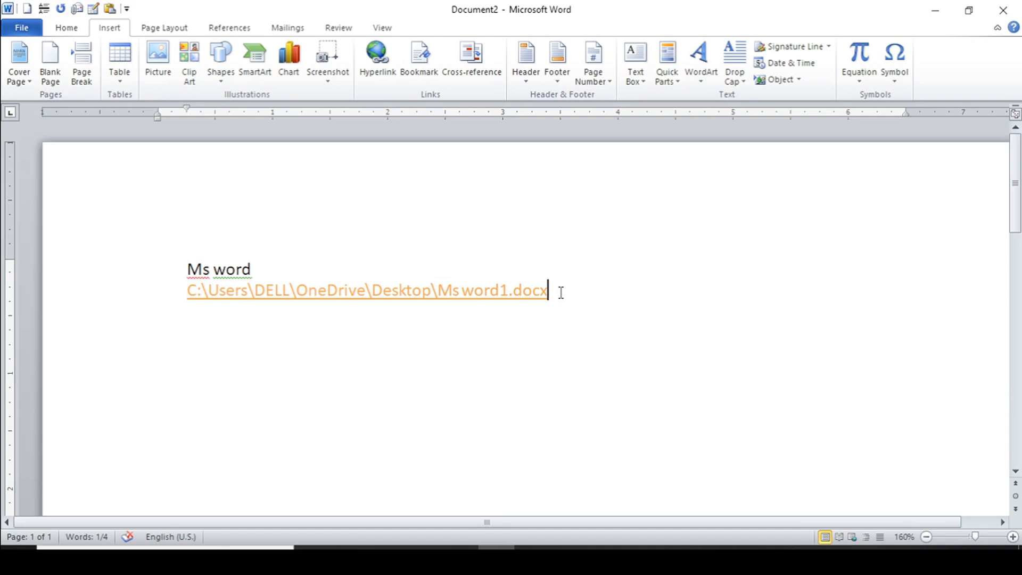
key(Return)
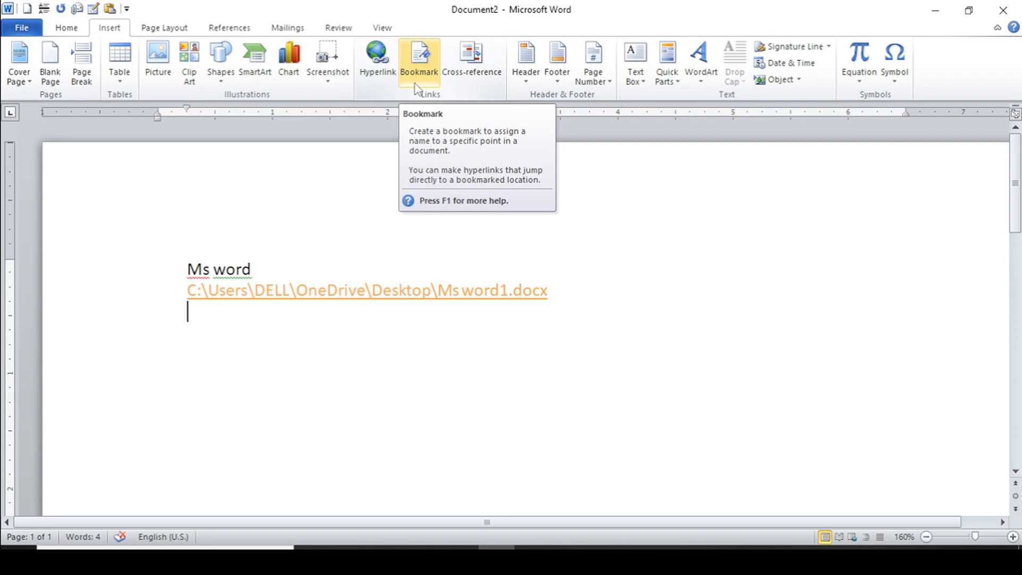
ctrl+click(313, 288)
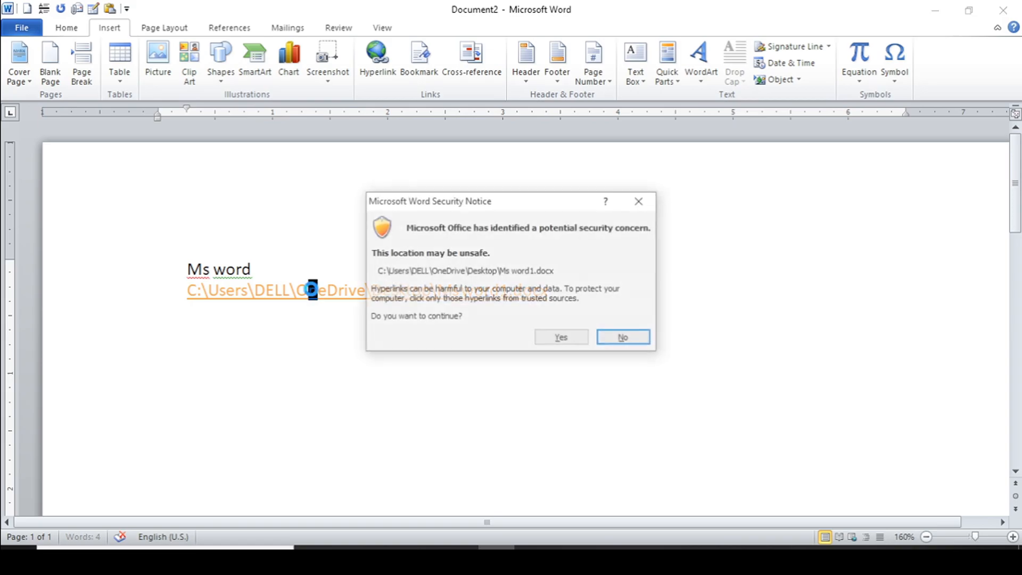
click(562, 337)
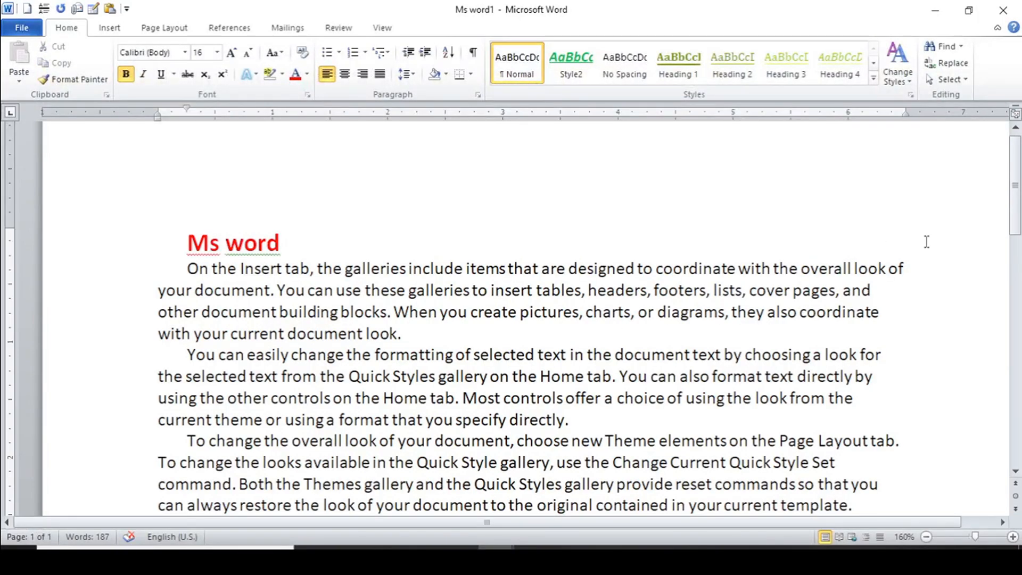
Add a bookmark named "day1" at the end of the first body paragraph in "Ms word1".
drag(1013, 213, 1013, 212)
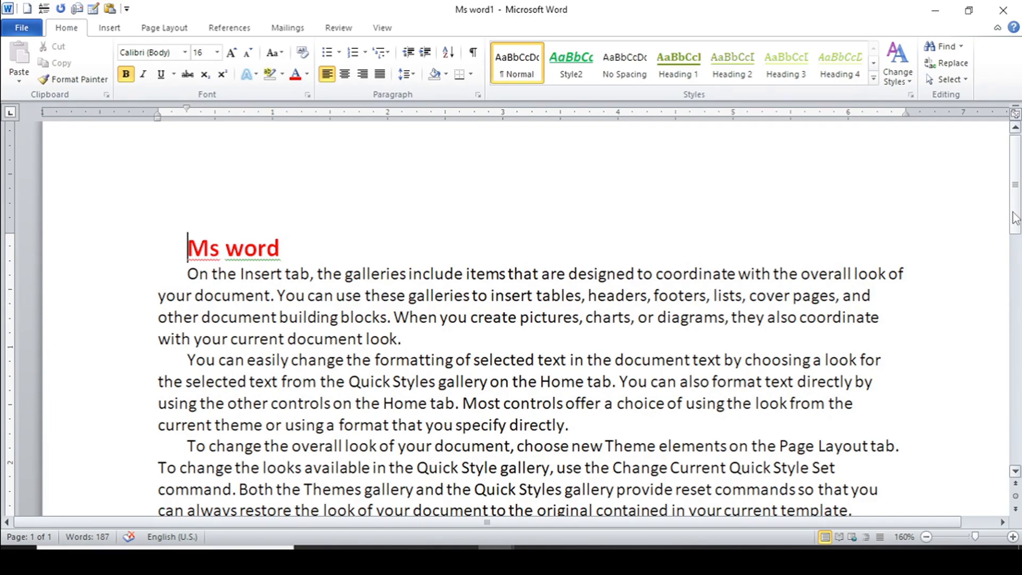
scroll(1013, 218, down, 1)
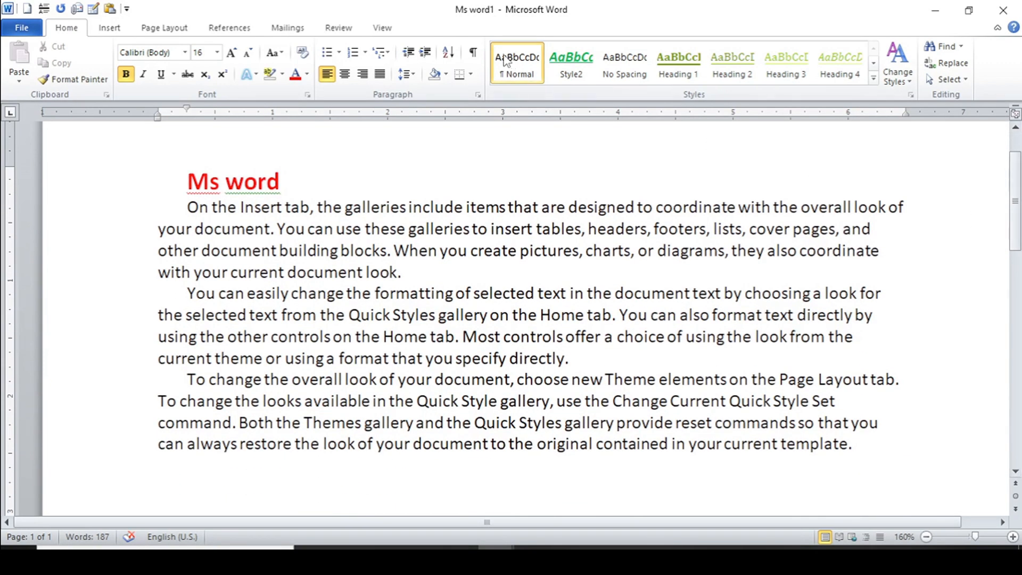
click(109, 27)
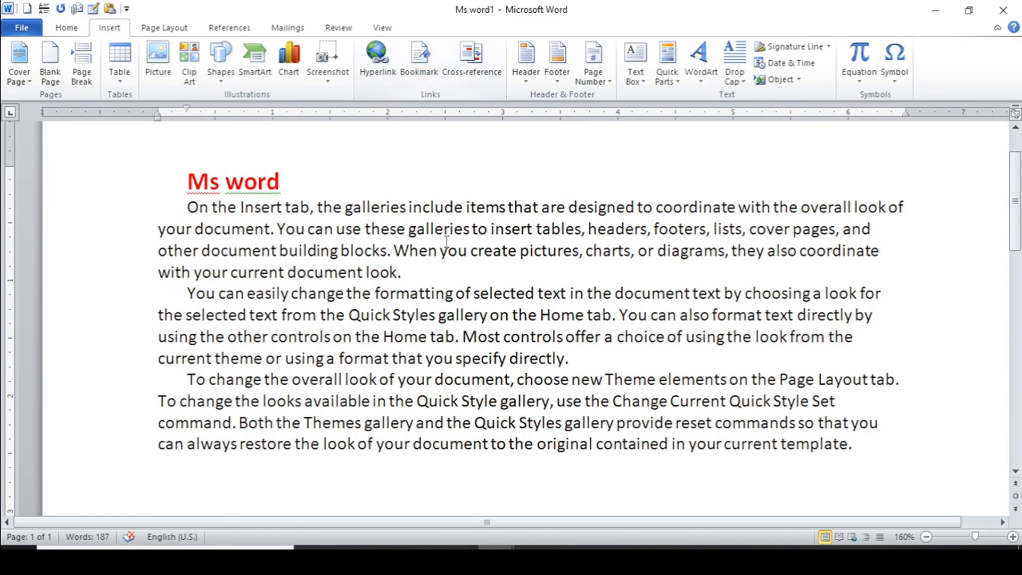
click(575, 363)
click(861, 447)
click(421, 58)
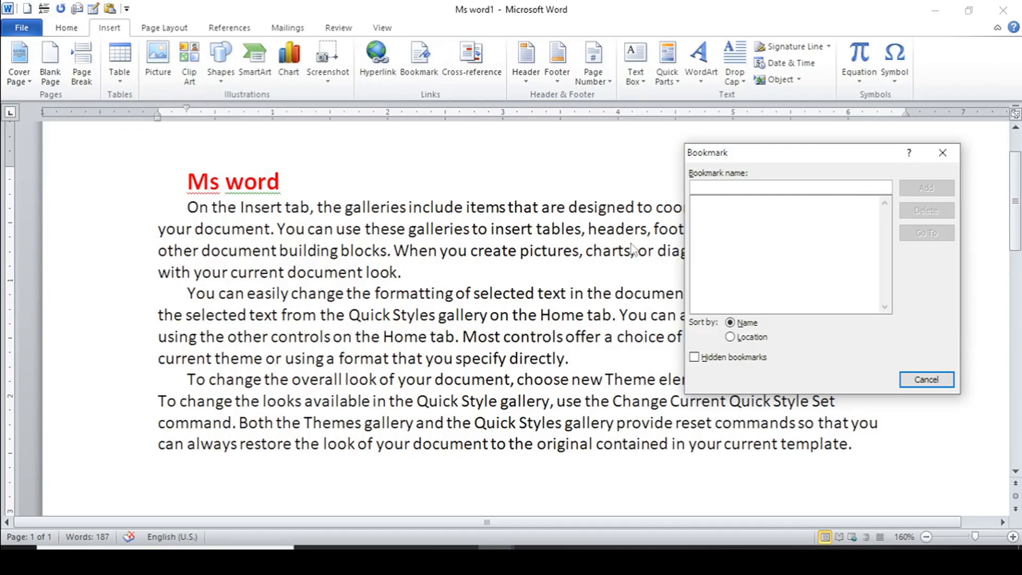
text(day1)
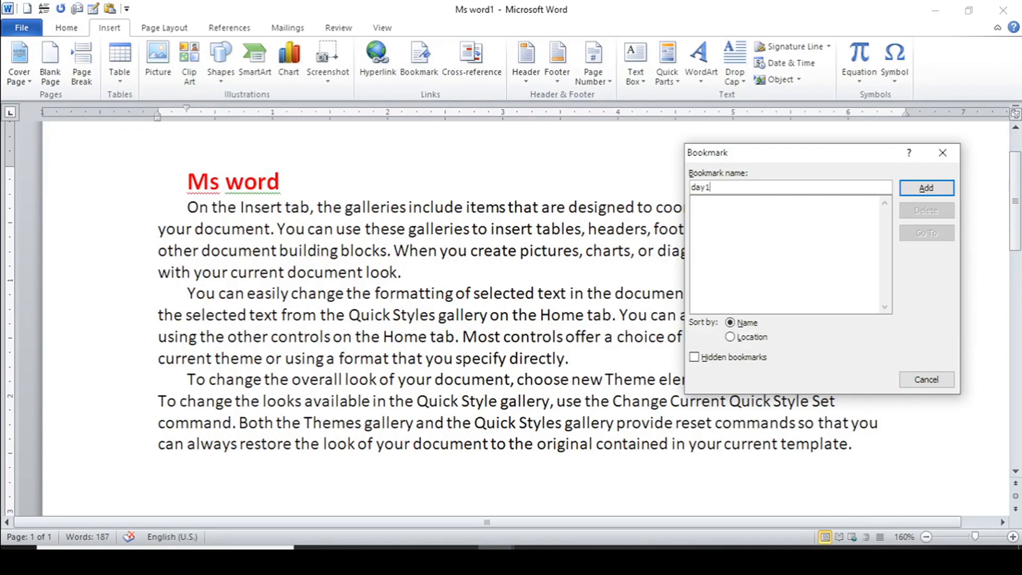
click(925, 189)
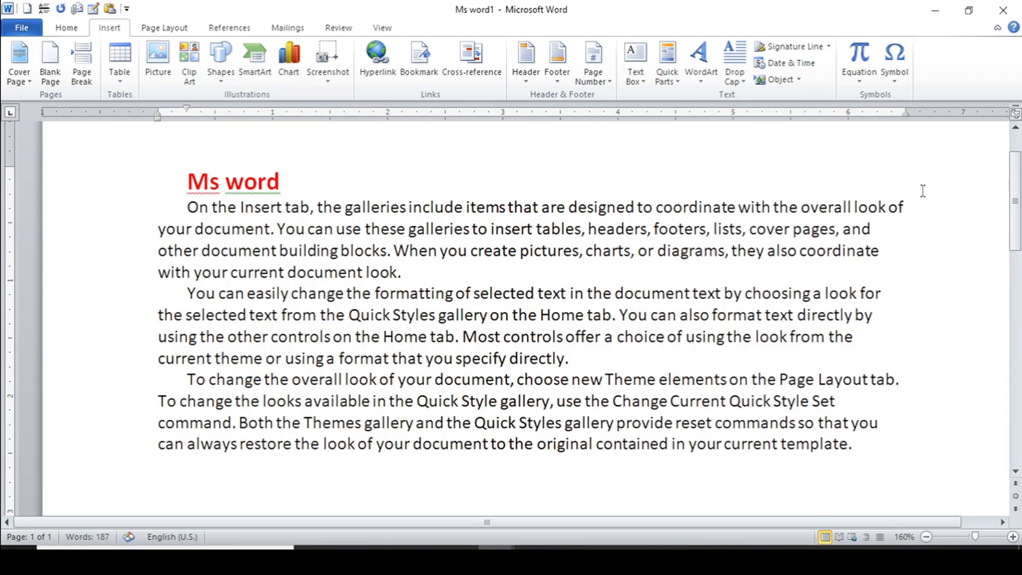
Add a bookmark named "day2" after the word "specify" in the second body paragraph.
click(509, 360)
click(418, 75)
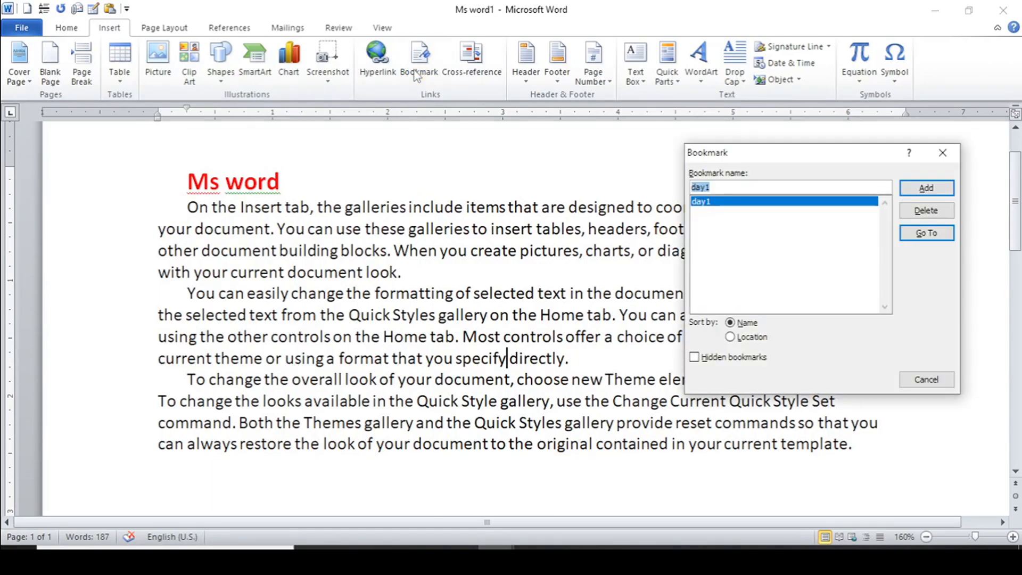
text(day)
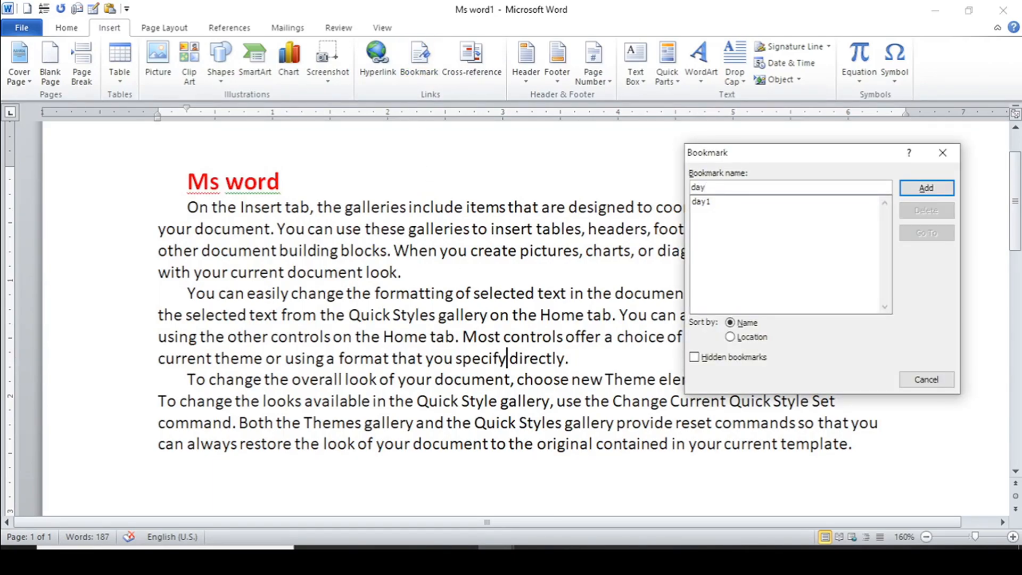
click(918, 189)
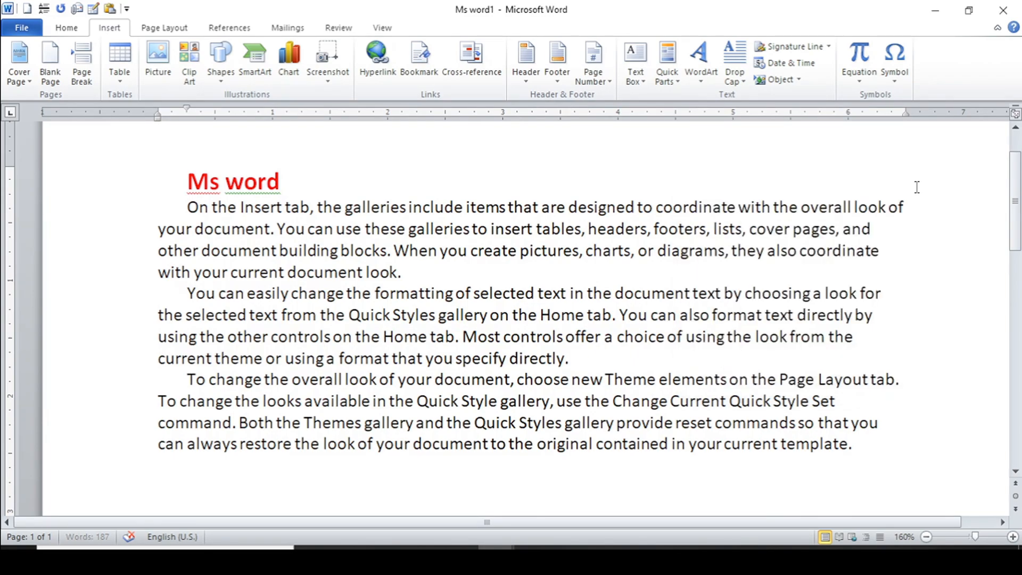
Add a bookmark named "day3" after "contained in" in the last line of the third body paragraph.
click(684, 445)
click(420, 62)
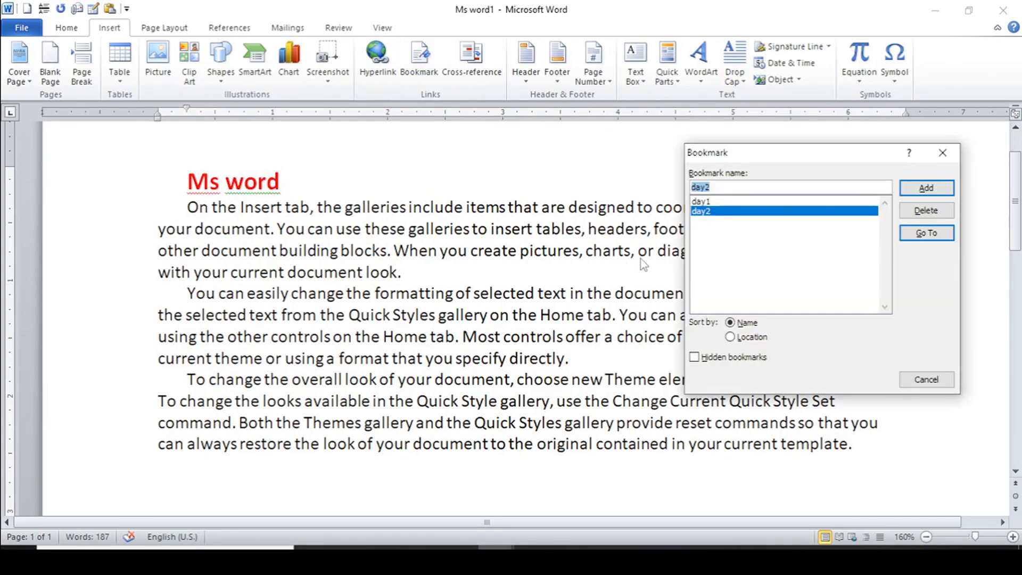
text(da)
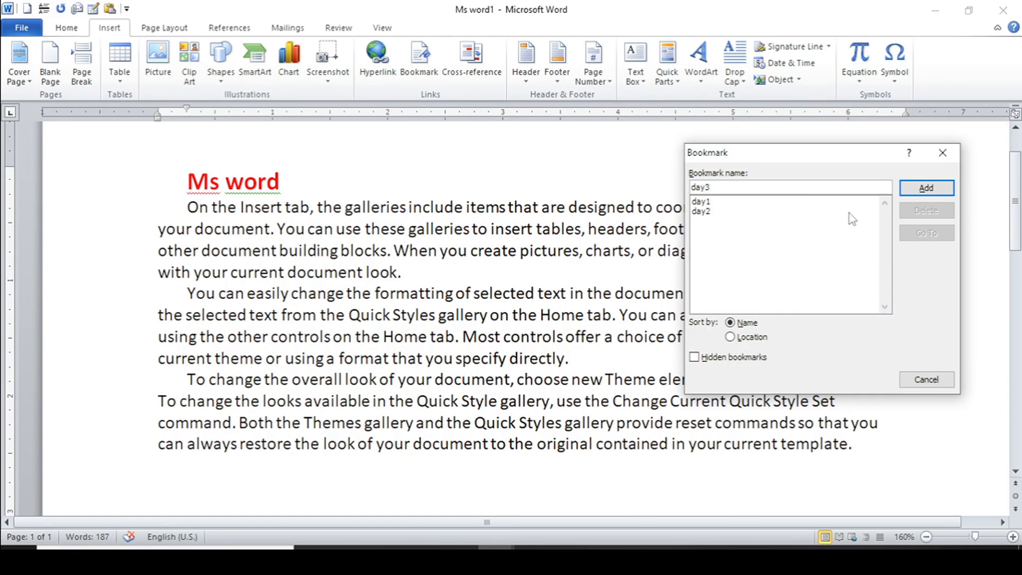
click(927, 189)
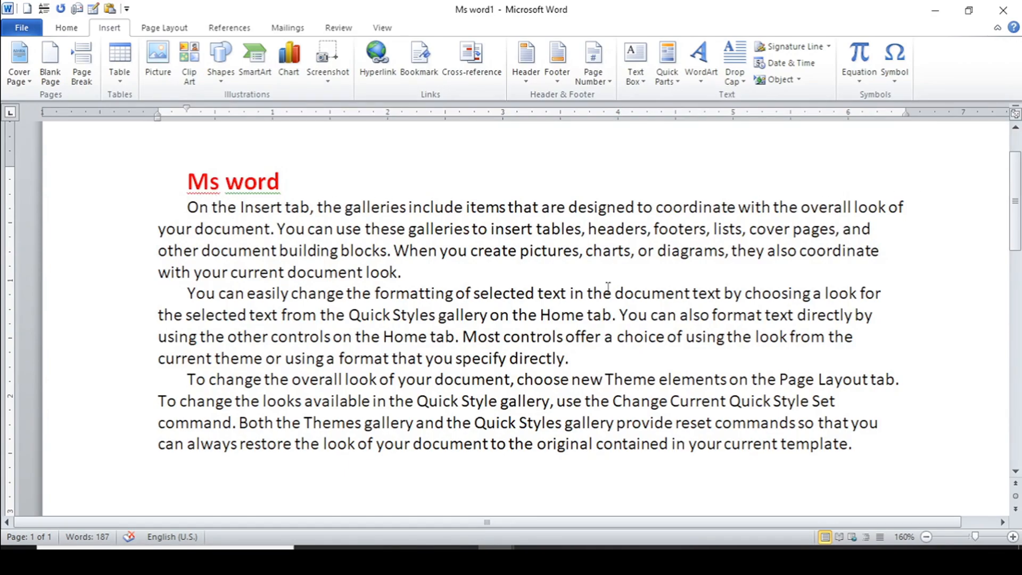
click(858, 455)
key(Return)
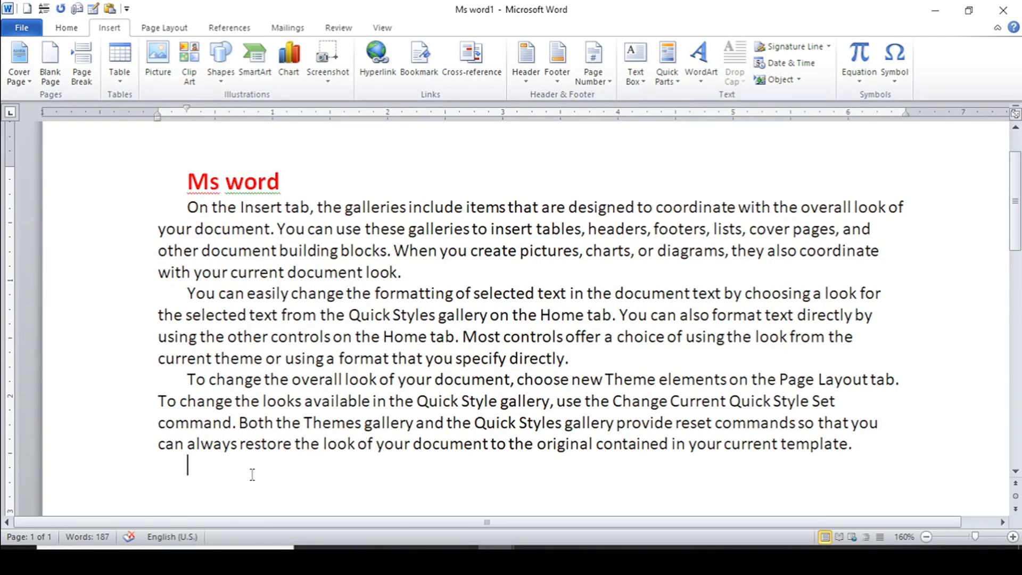
click(221, 185)
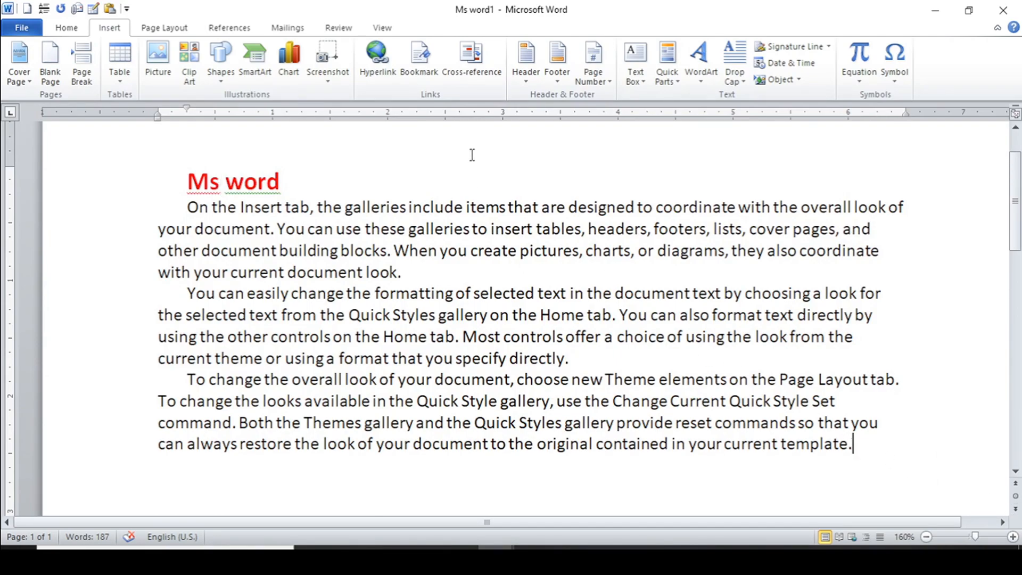
Jump to the bookmarks "day1", "day2" and "day3" in turn.
click(421, 74)
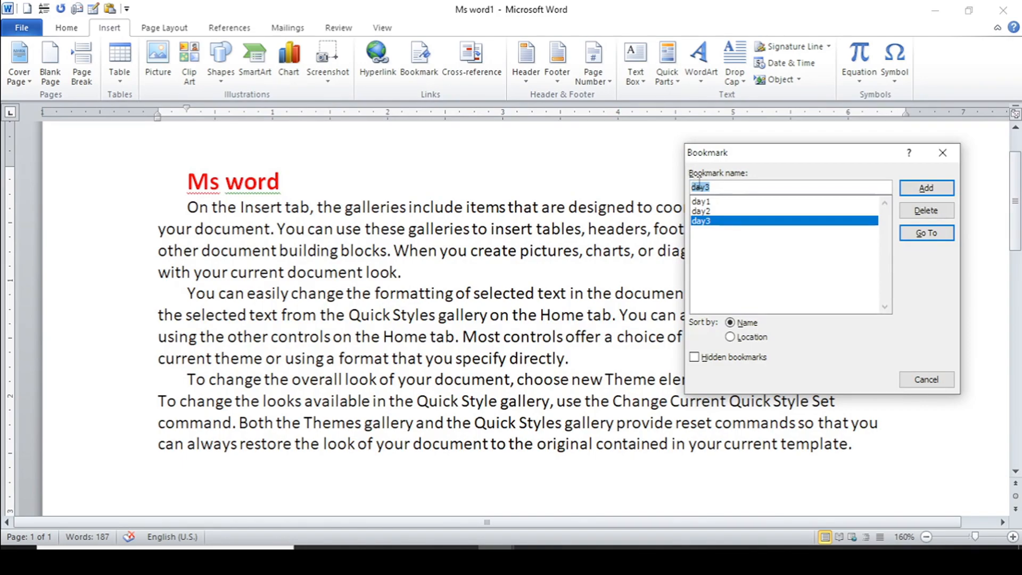
click(705, 203)
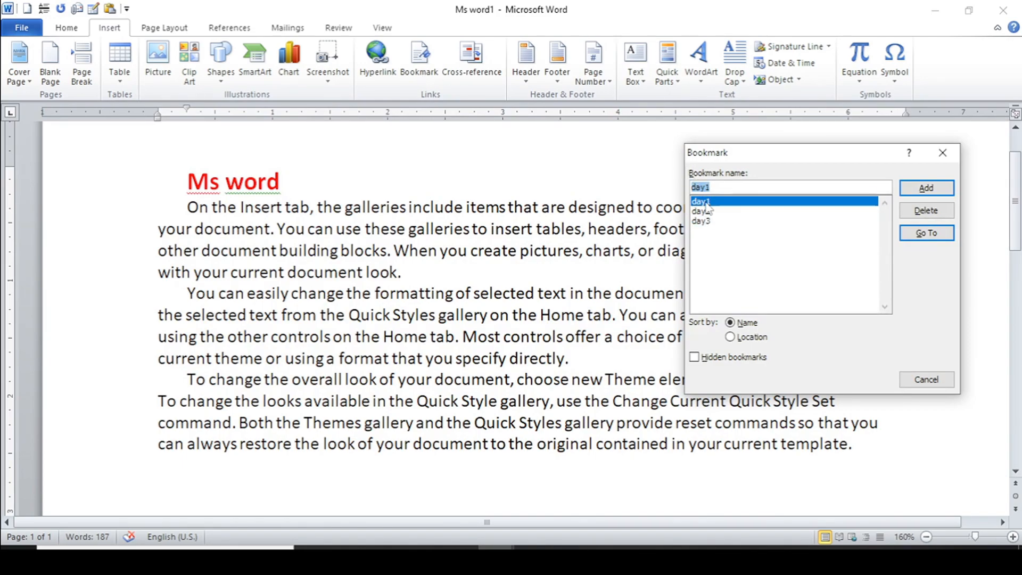
click(926, 233)
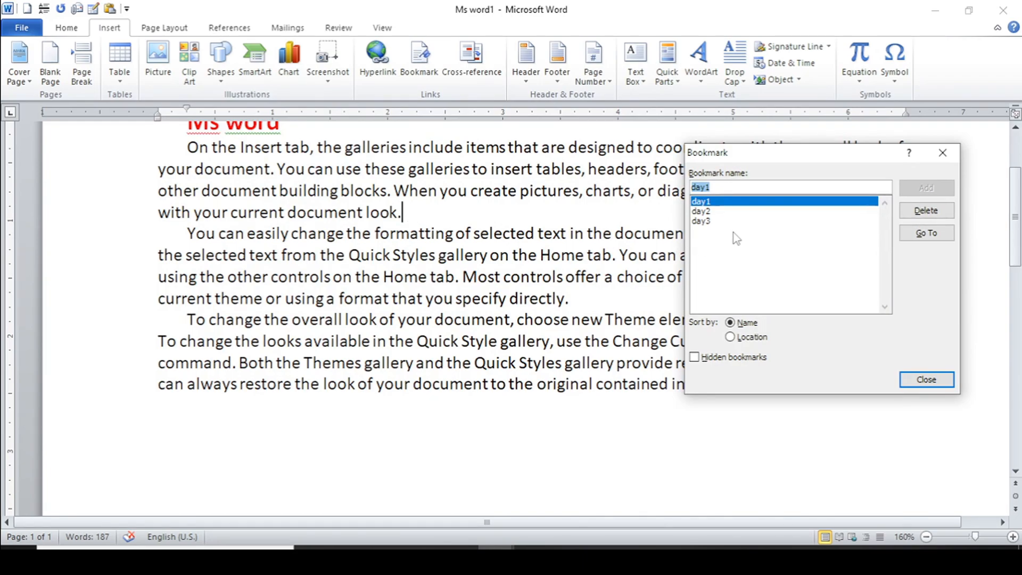
click(717, 212)
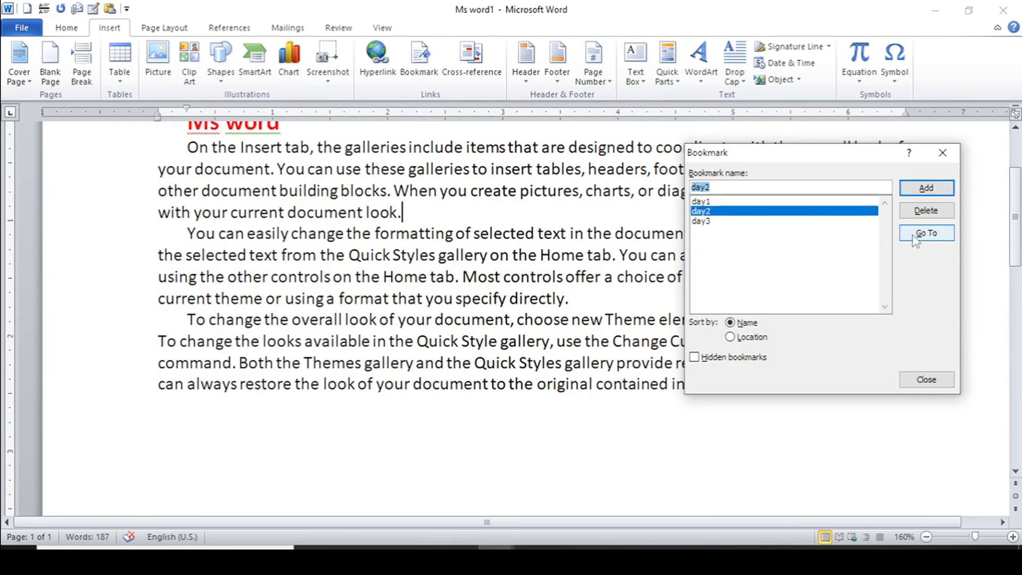
click(916, 237)
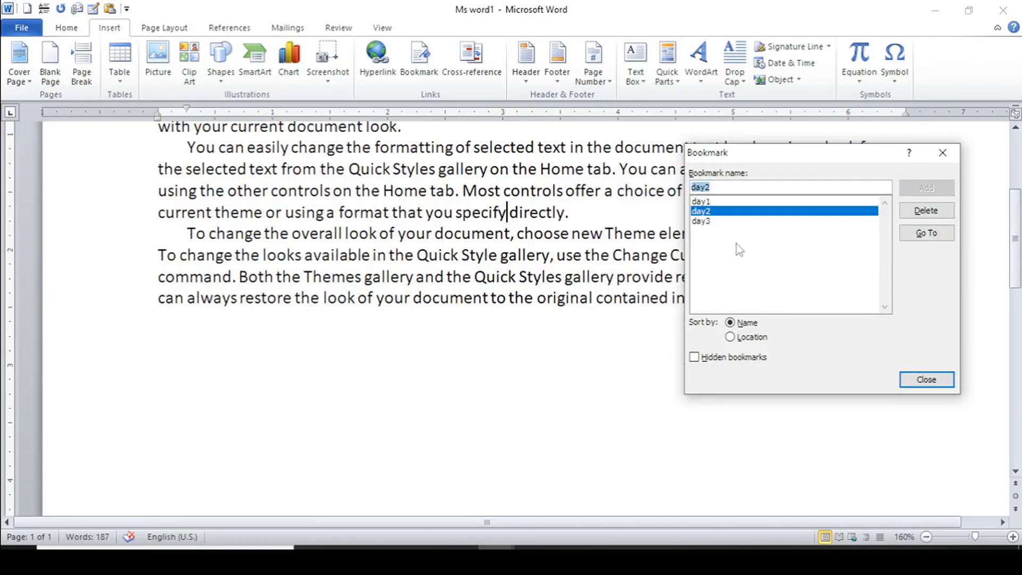
click(703, 221)
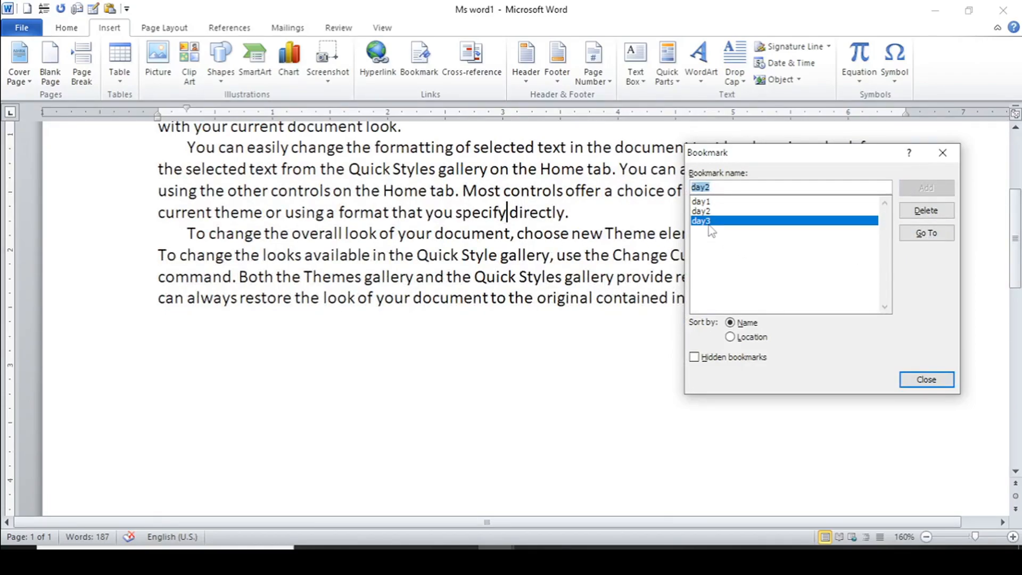
click(933, 233)
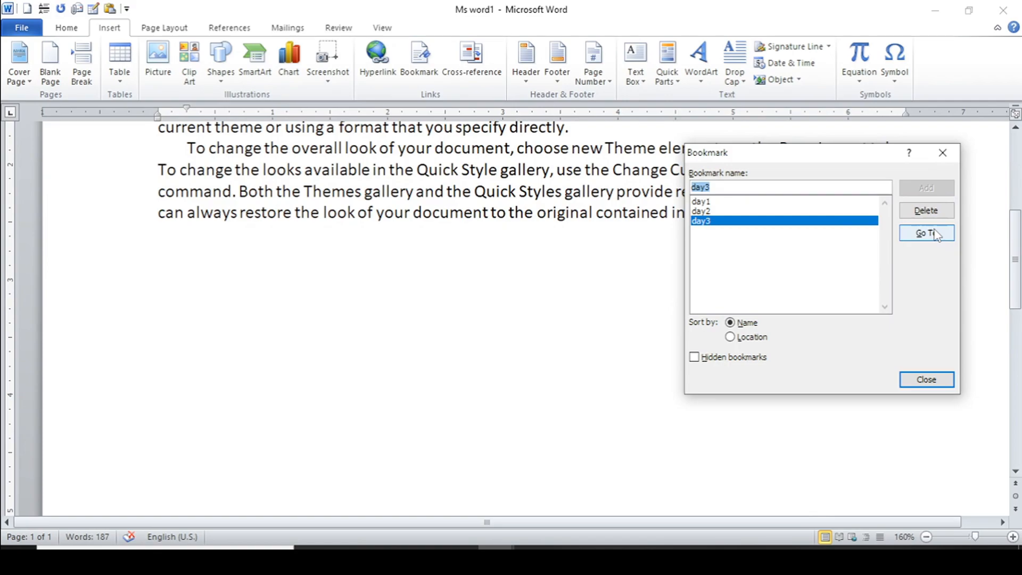
Delete the bookmark "day1" and close the Bookmark dialog.
drag(777, 158, 649, 279)
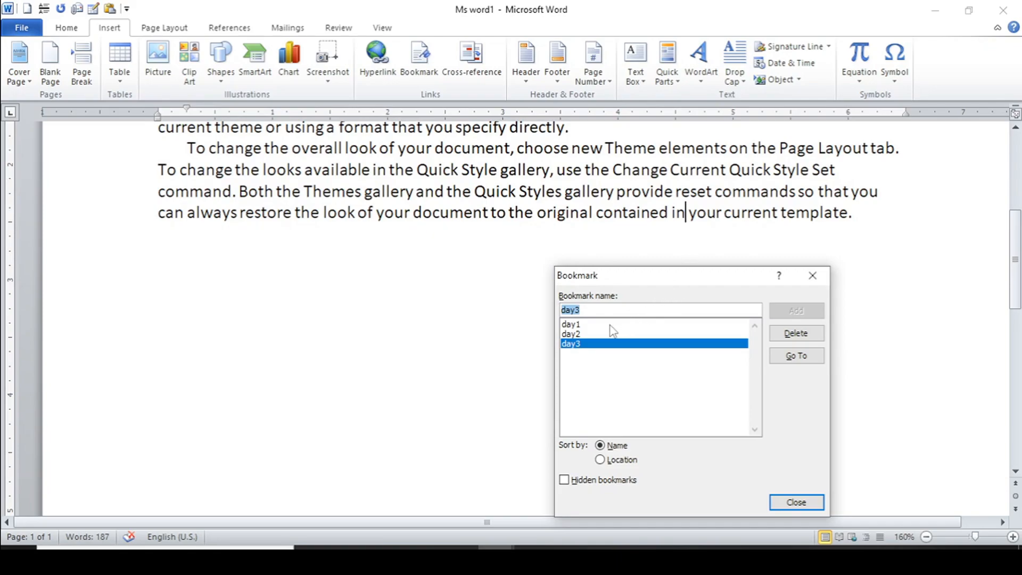
click(577, 326)
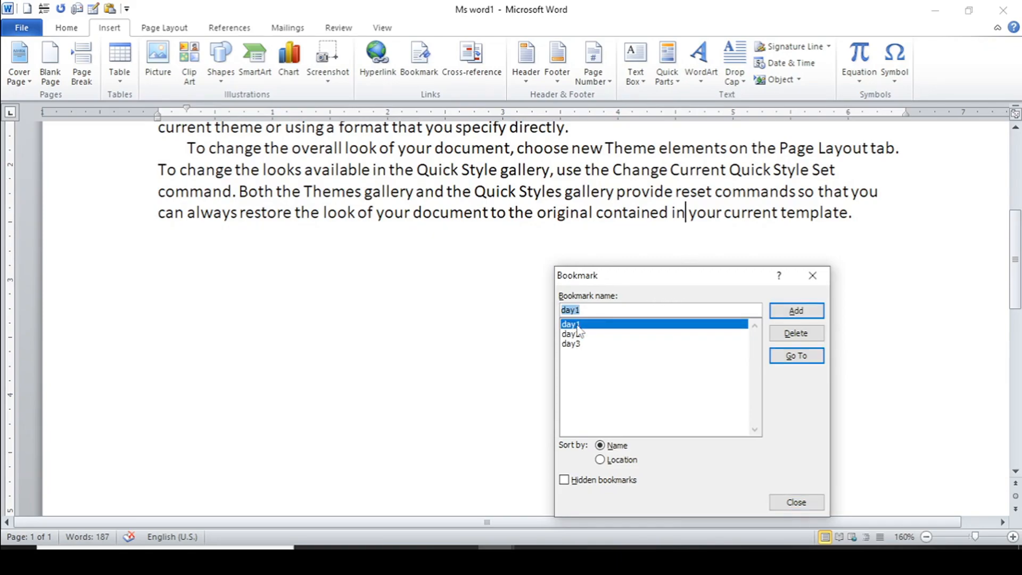
click(798, 335)
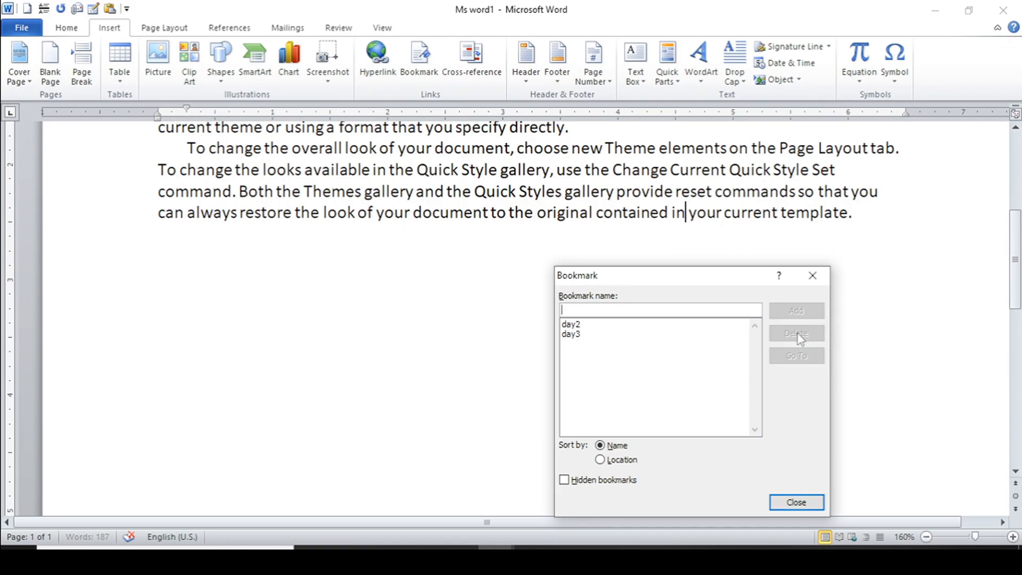
click(799, 502)
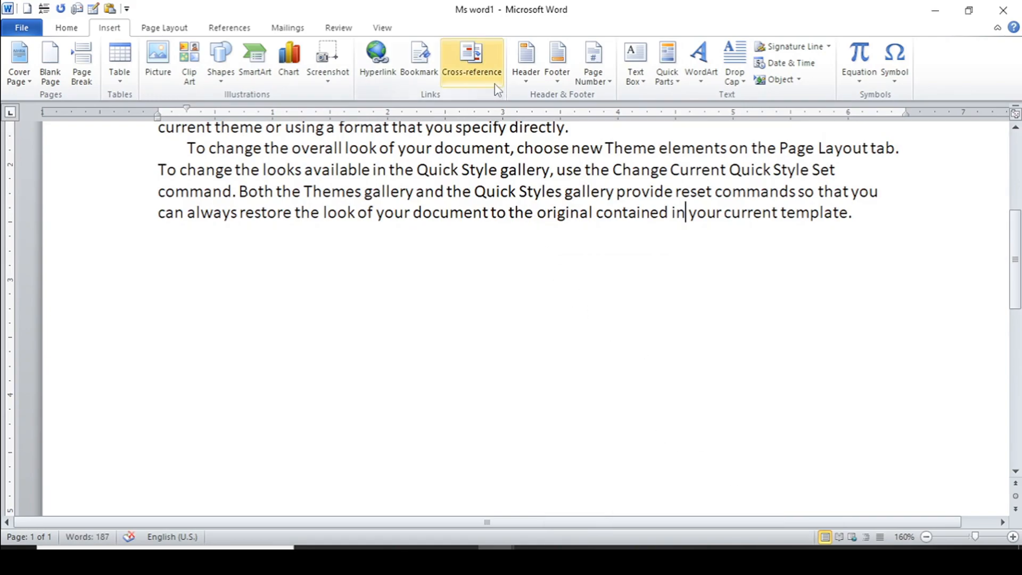
Add an empty line after the last paragraph and insert three page breaks there.
click(852, 214)
key(Return)
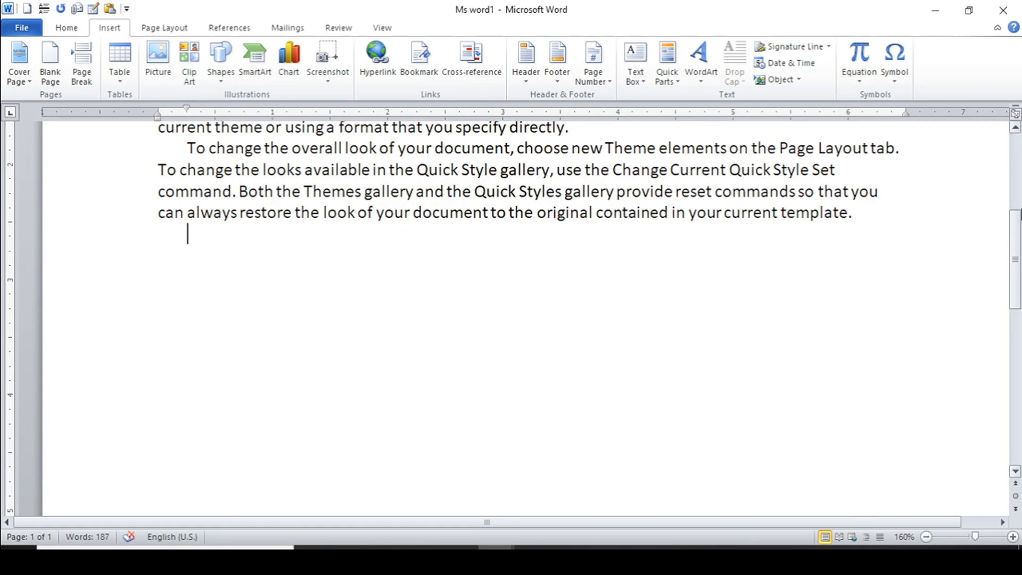
drag(1014, 237, 1011, 182)
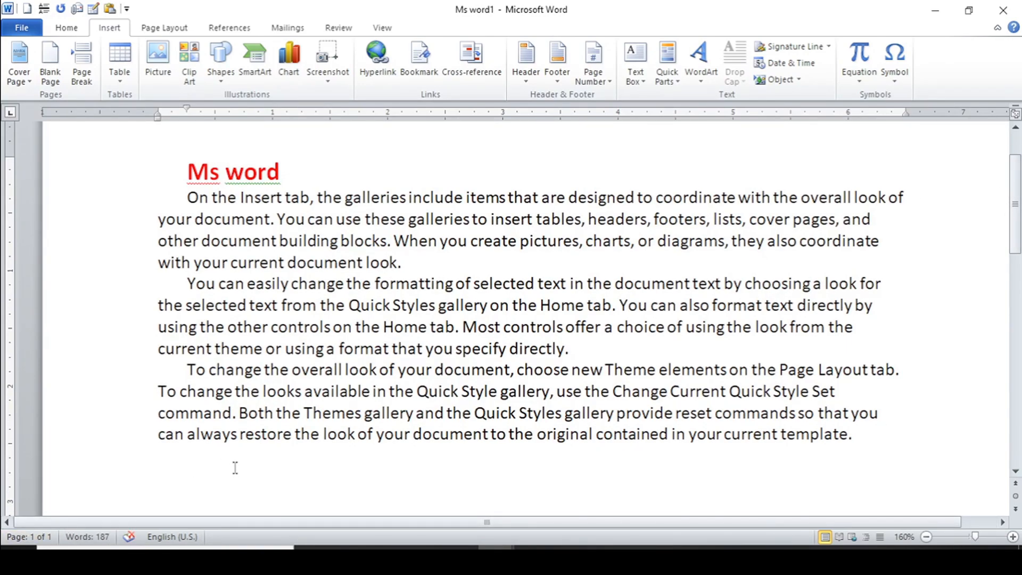
key(ctrl+Return)
key(ctrl+Return)
key(ctrl+Return)
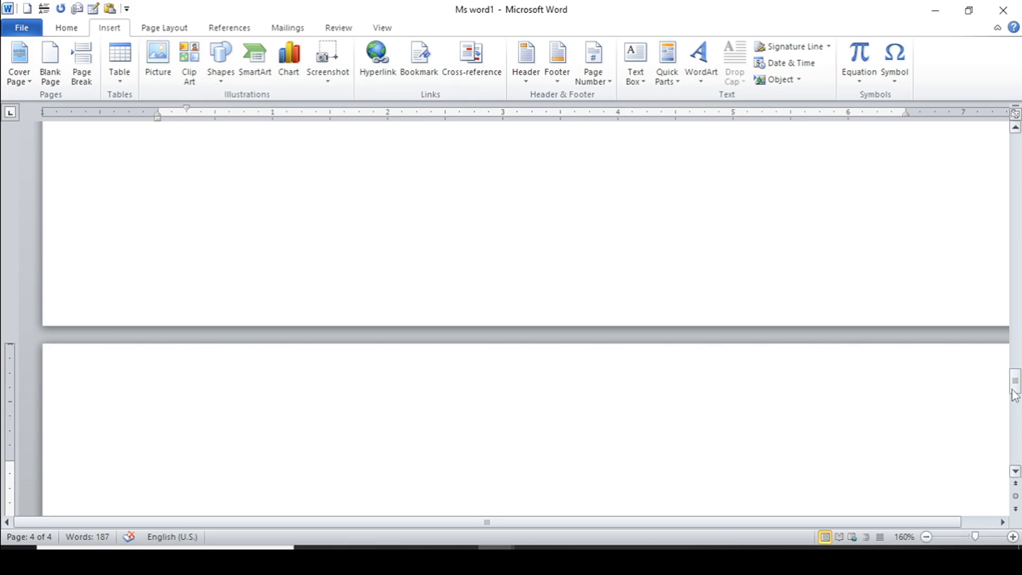
Copy the three body paragraphs below the "Ms word" heading, including the page break, and paste them on page 2.
drag(1015, 380, 1002, 120)
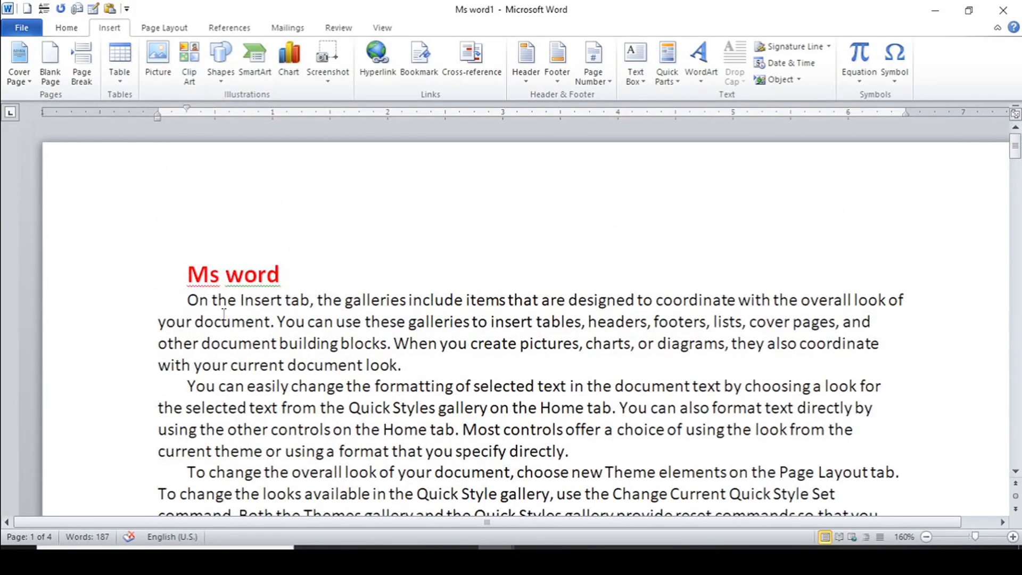
drag(191, 301, 618, 486)
drag(546, 430, 545, 430)
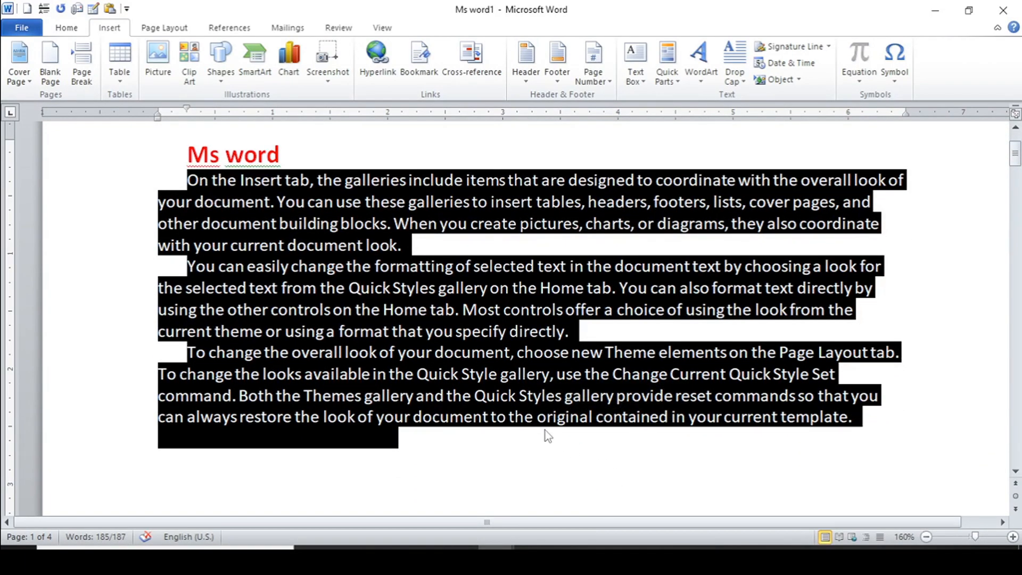
drag(1014, 157, 1015, 237)
click(271, 320)
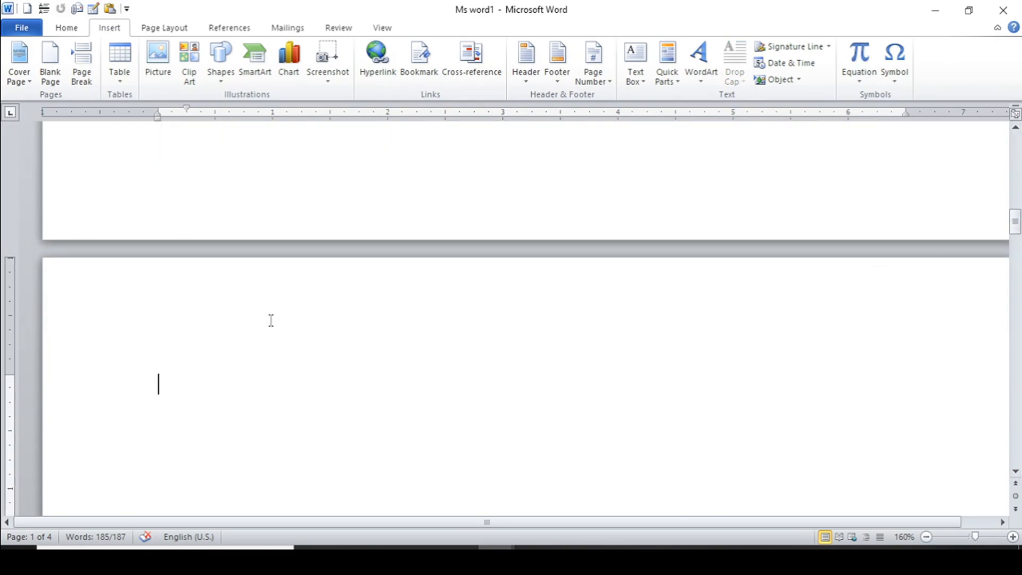
key(ctrl+v)
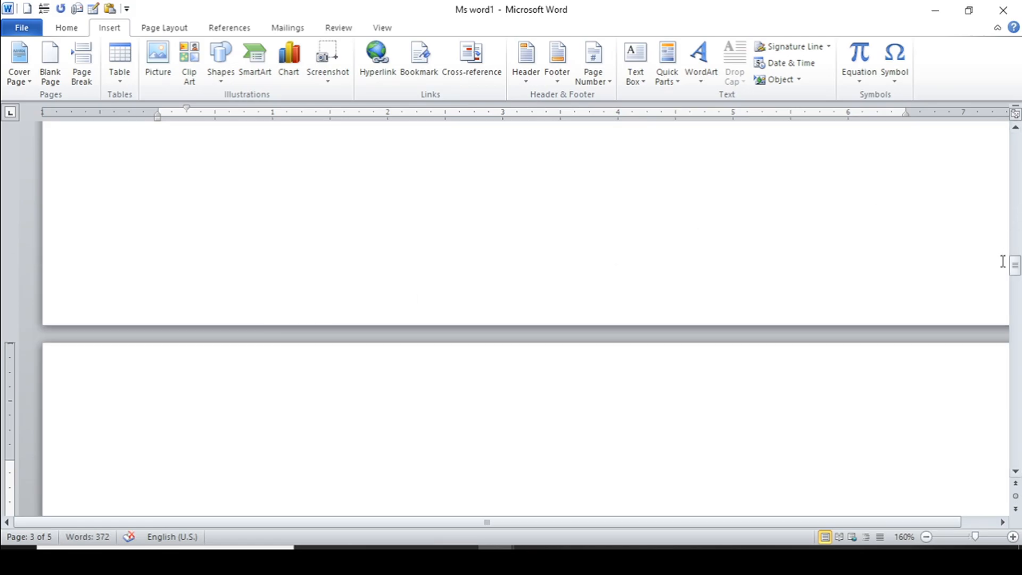
Paste three more copies of the copied paragraphs onto the following pages.
drag(1015, 271, 1017, 260)
drag(1016, 245, 1016, 274)
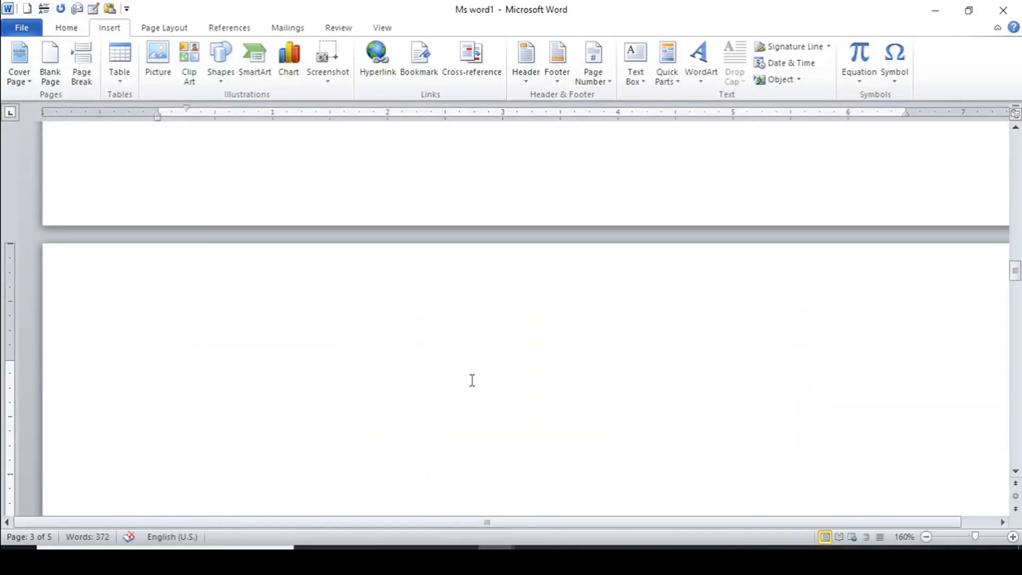
key(ctrl+v)
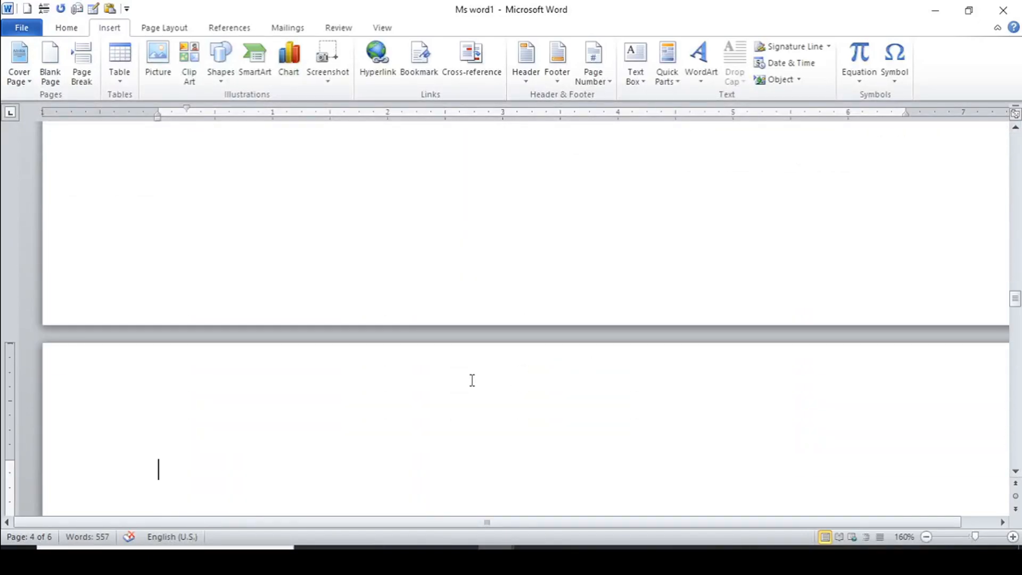
key(ctrl+v)
key(ctrl+v)
drag(1015, 340, 1005, 181)
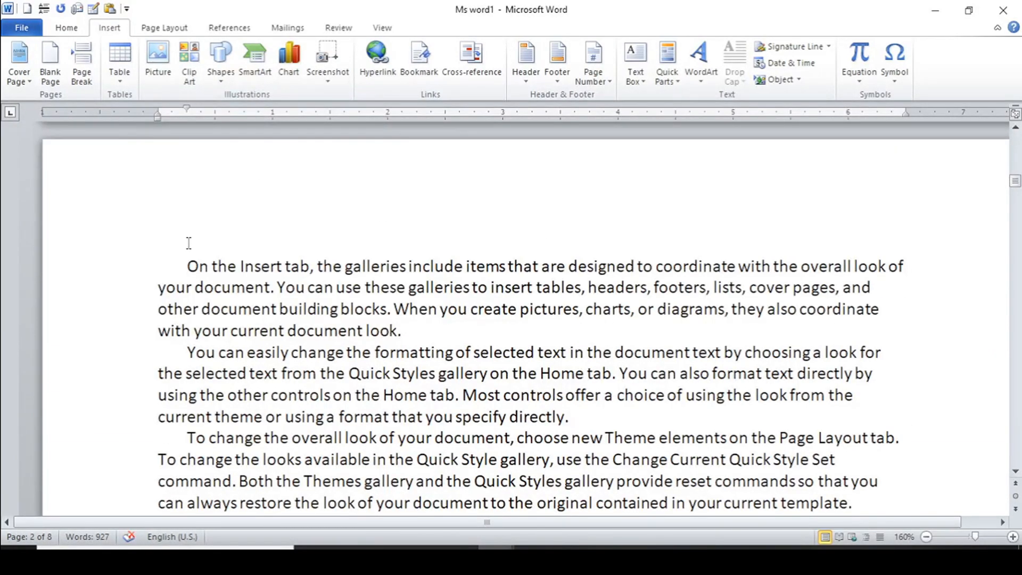
Add the heading line "Ms excel" above the first paragraph on page 2.
click(186, 264)
text(Ms )
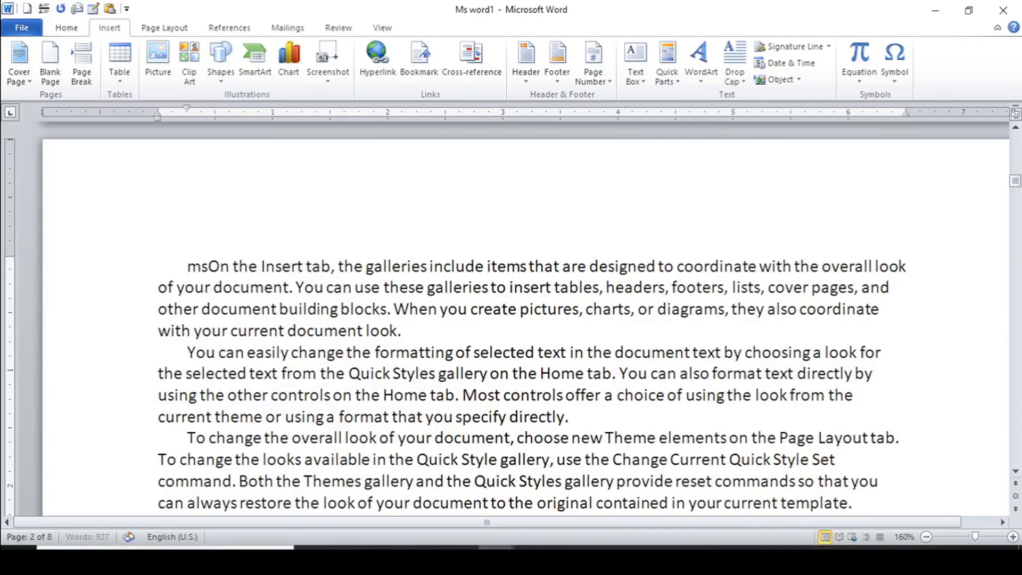
text(excel)
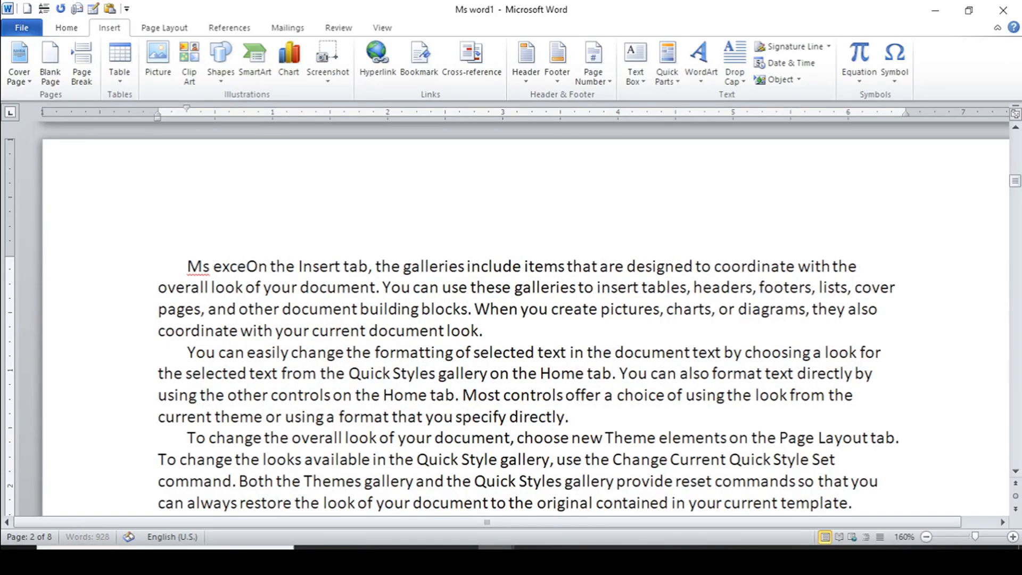
key(Return)
click(251, 268)
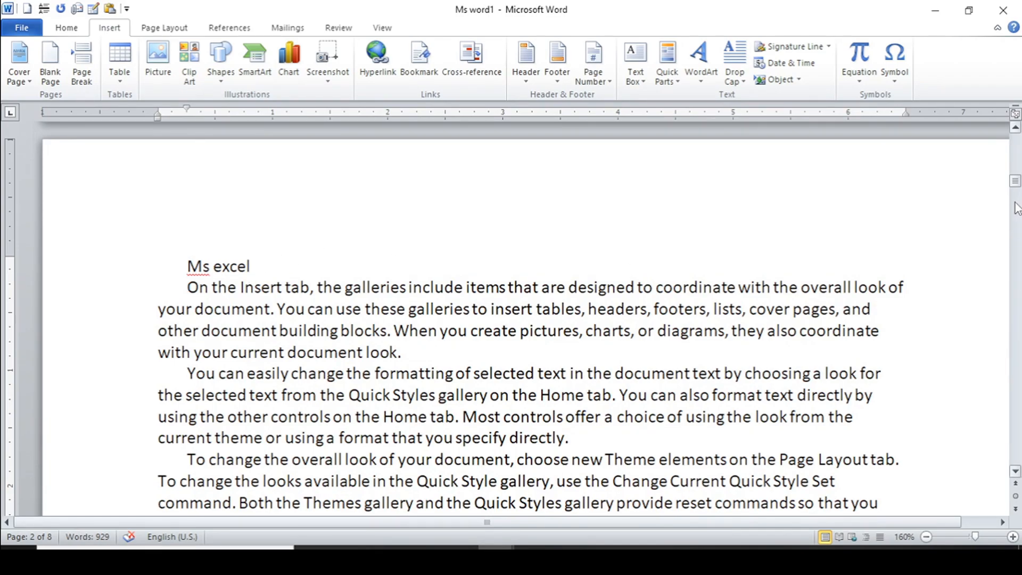
Add the heading line "Power point" above the first paragraph on page 3.
drag(1014, 192, 1015, 224)
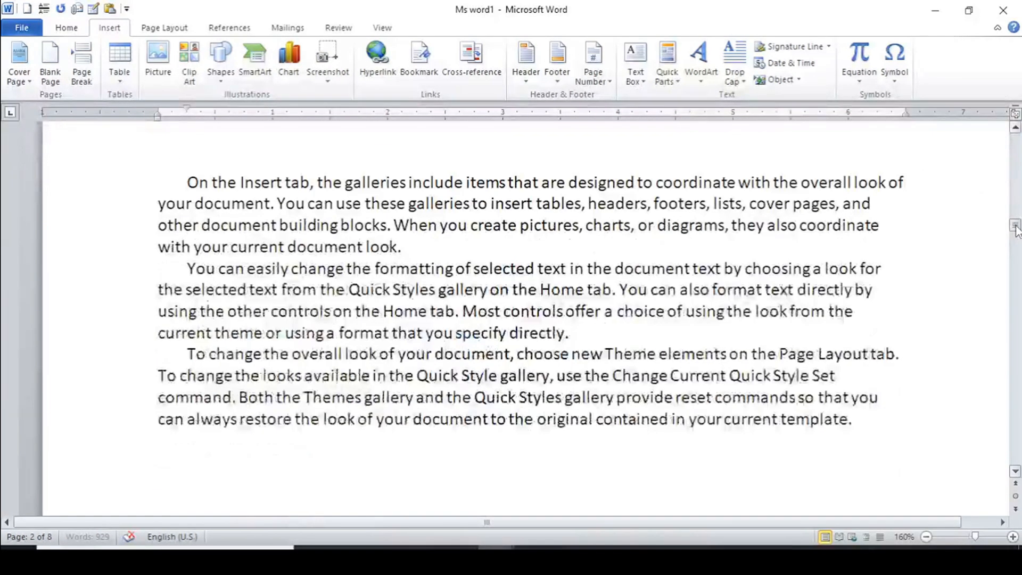
click(185, 184)
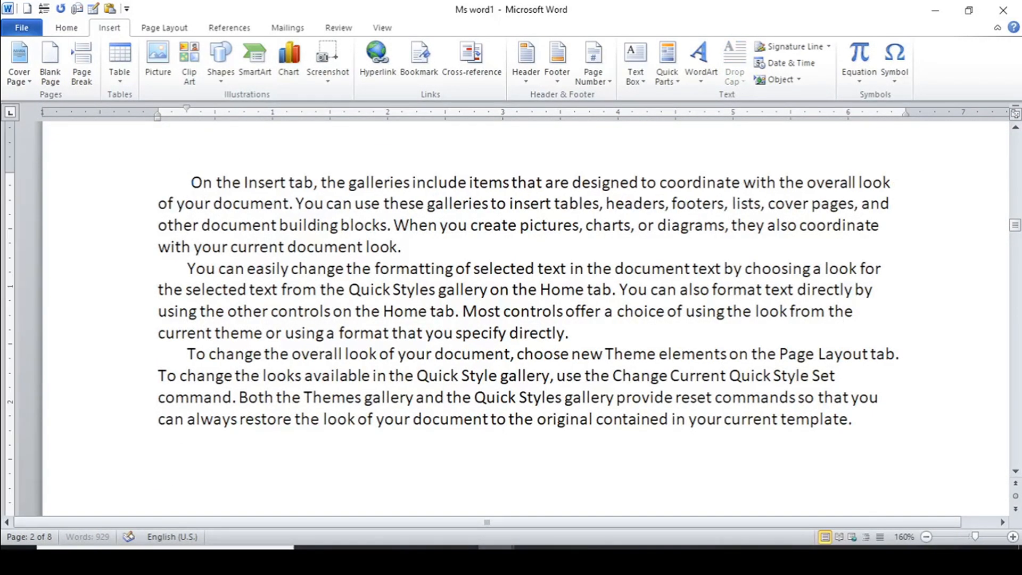
text(power)
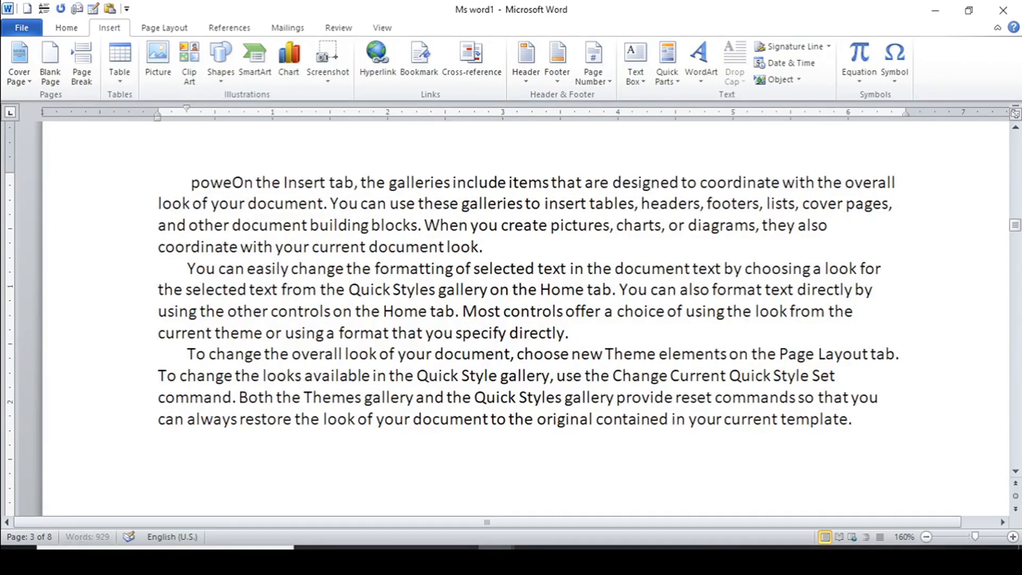
text( poin)
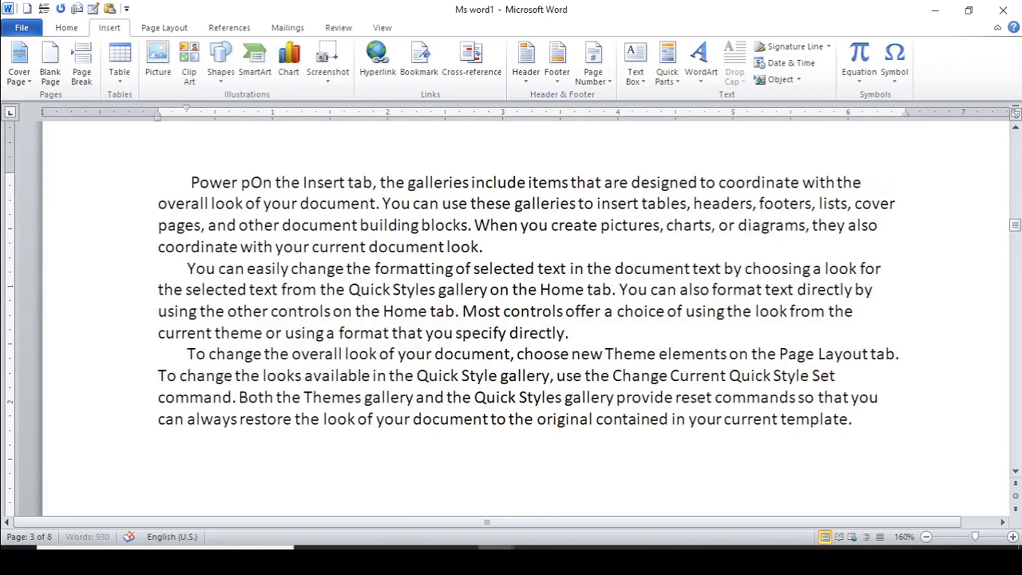
text(t)
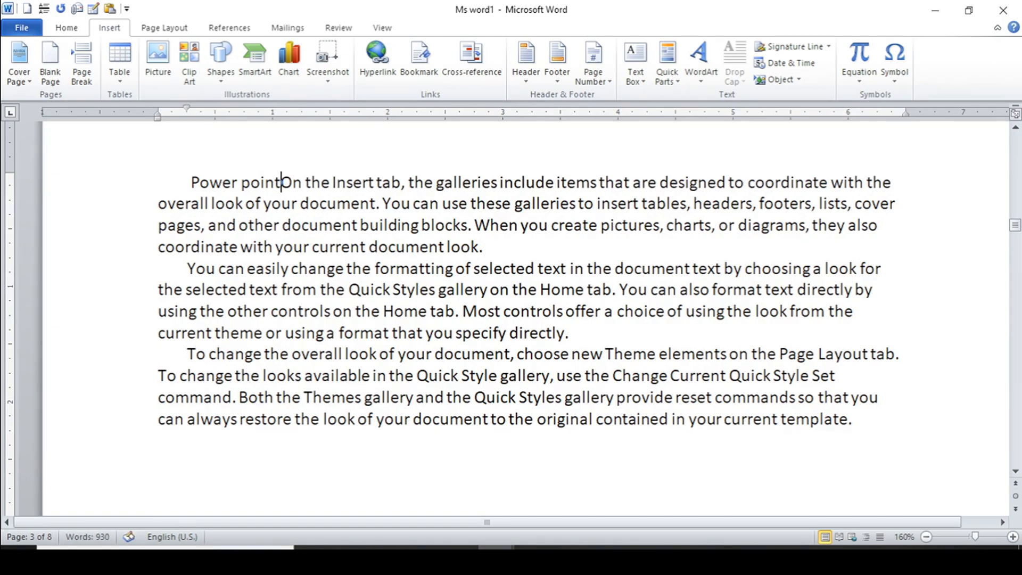
key(Return)
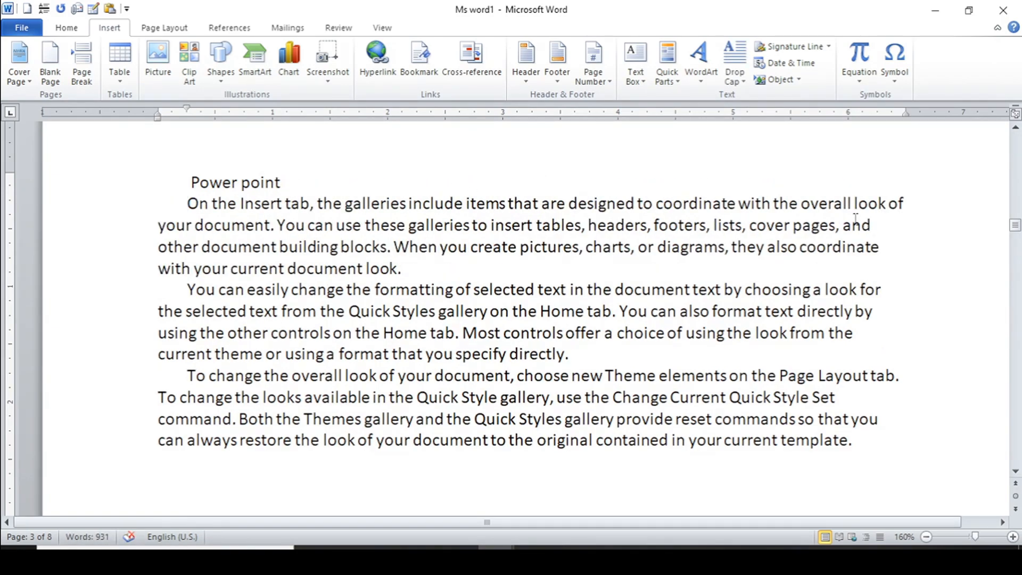
Add the heading line "Internet" above the first paragraph on page 4.
drag(1014, 225, 1014, 259)
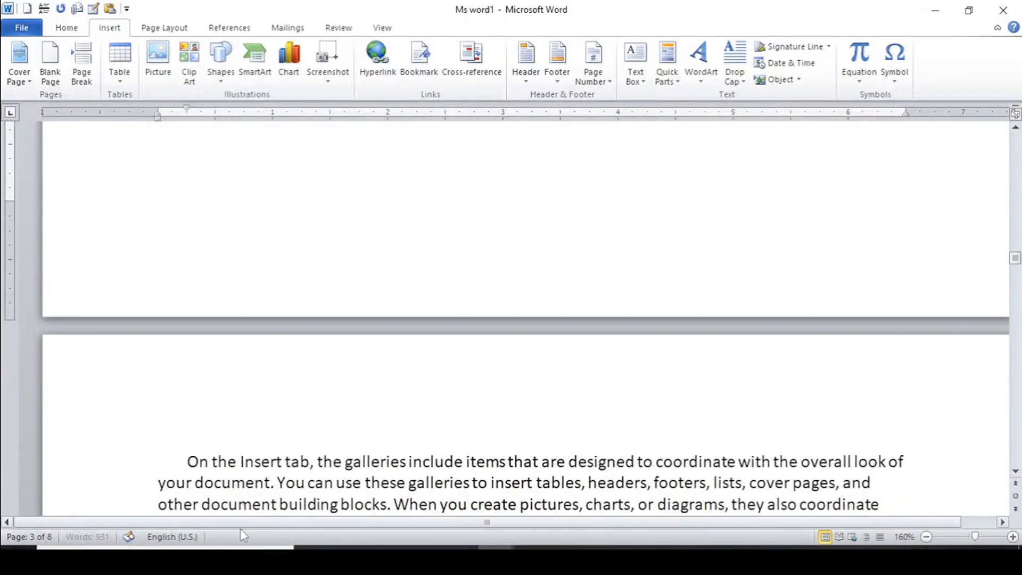
click(187, 461)
text(Ms)
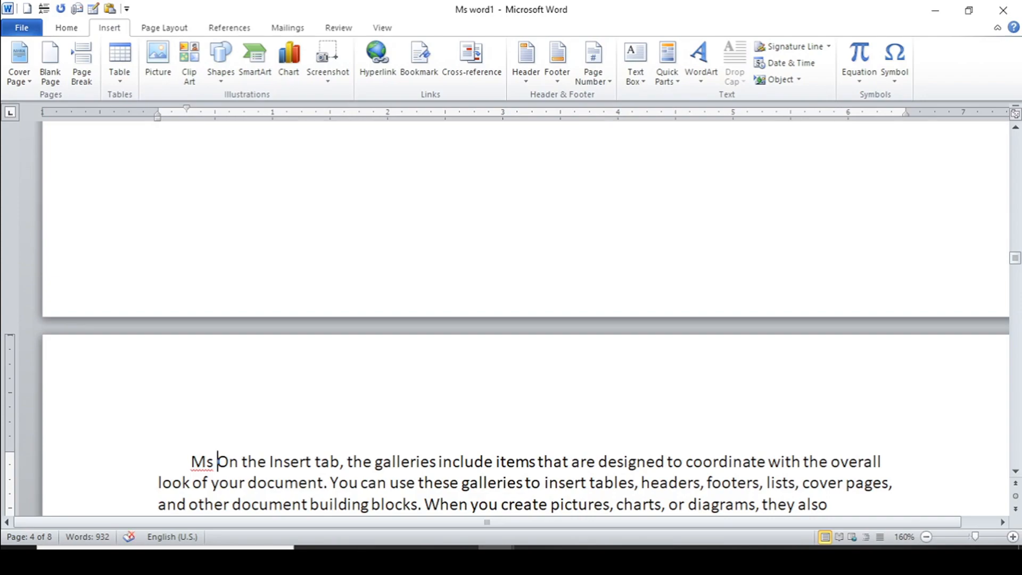
key(BackSpace)
key(BackSpace)
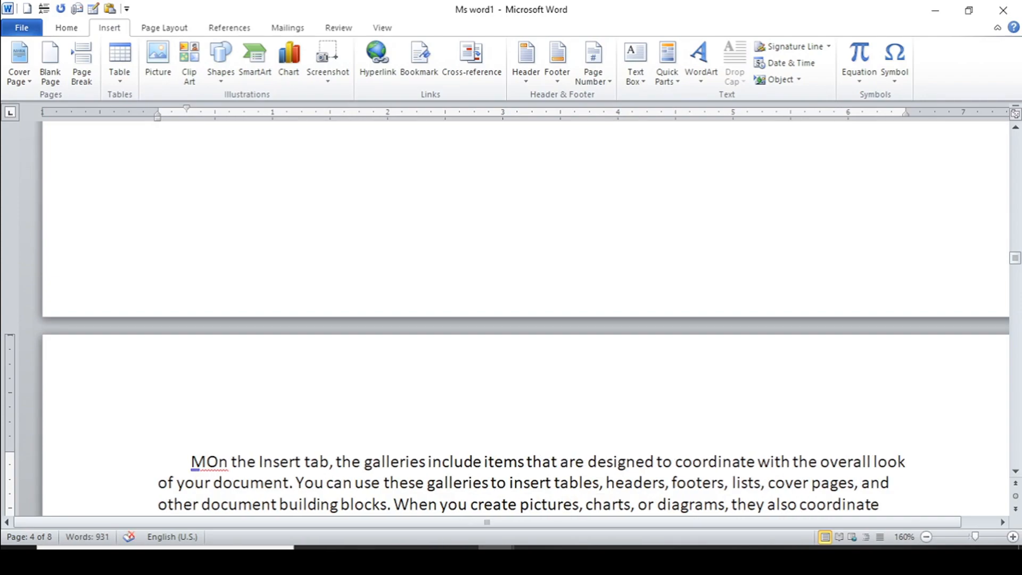
key(BackSpace)
text(inter)
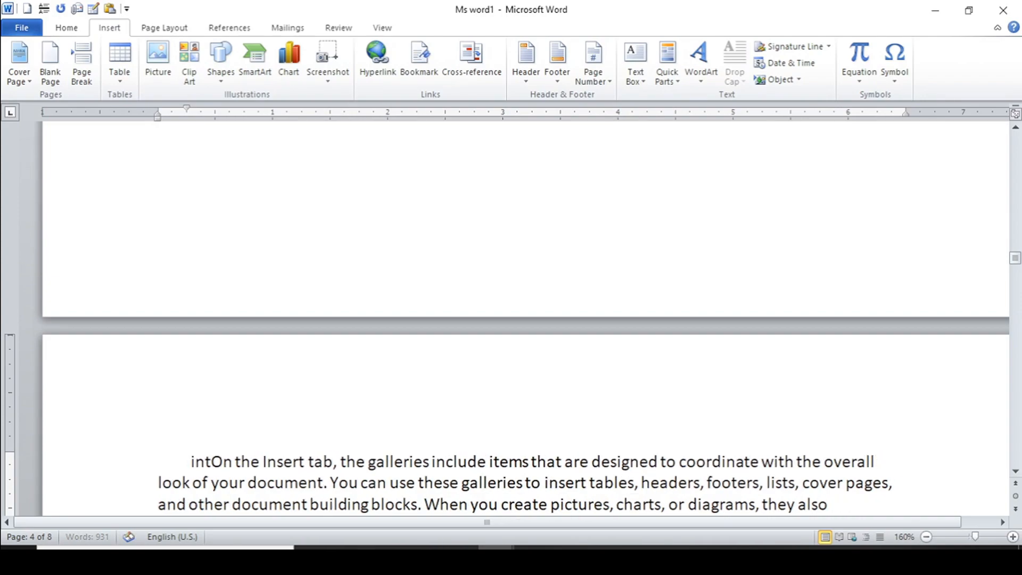
text(net)
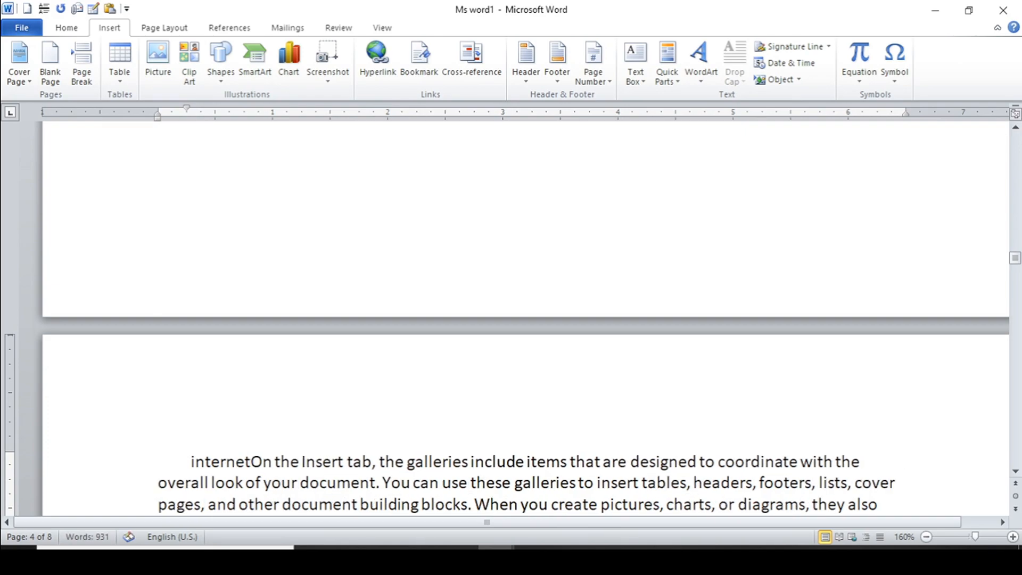
key(Return)
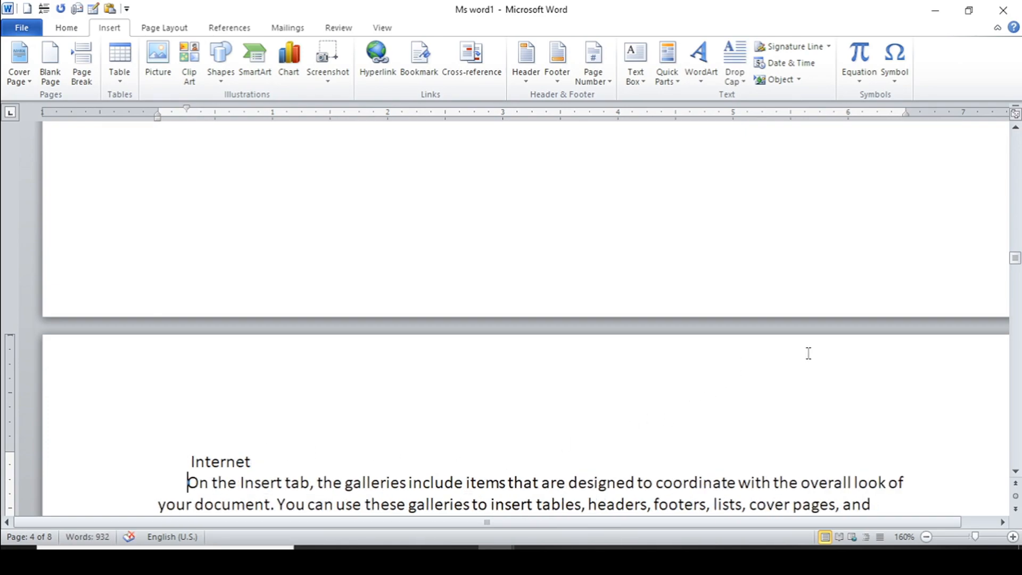
Select the "Ms word", "Ms excel", "Power point" and "Internet" lines together and apply the Heading 1 style.
drag(1015, 261, 1009, 124)
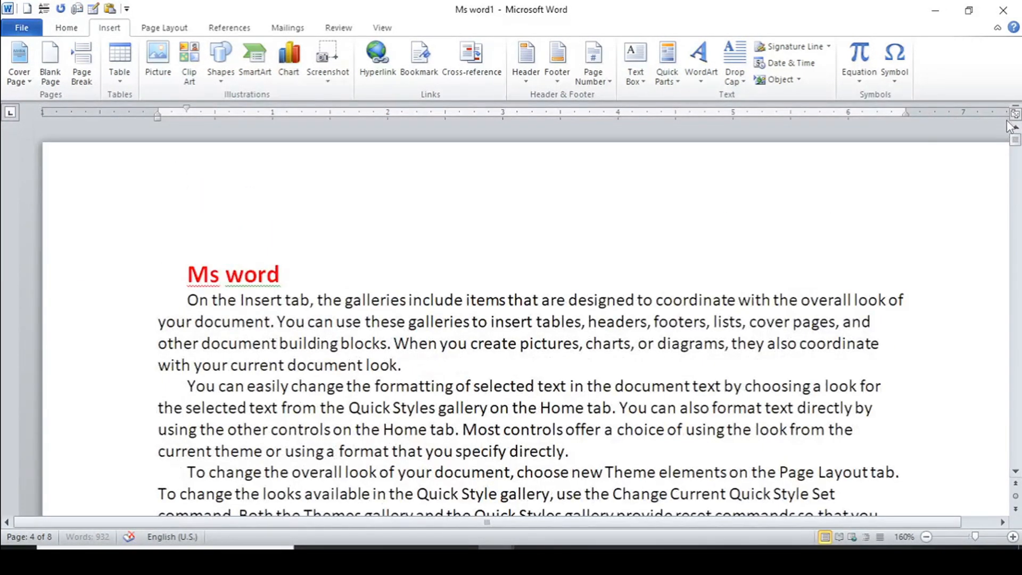
triple_click(281, 274)
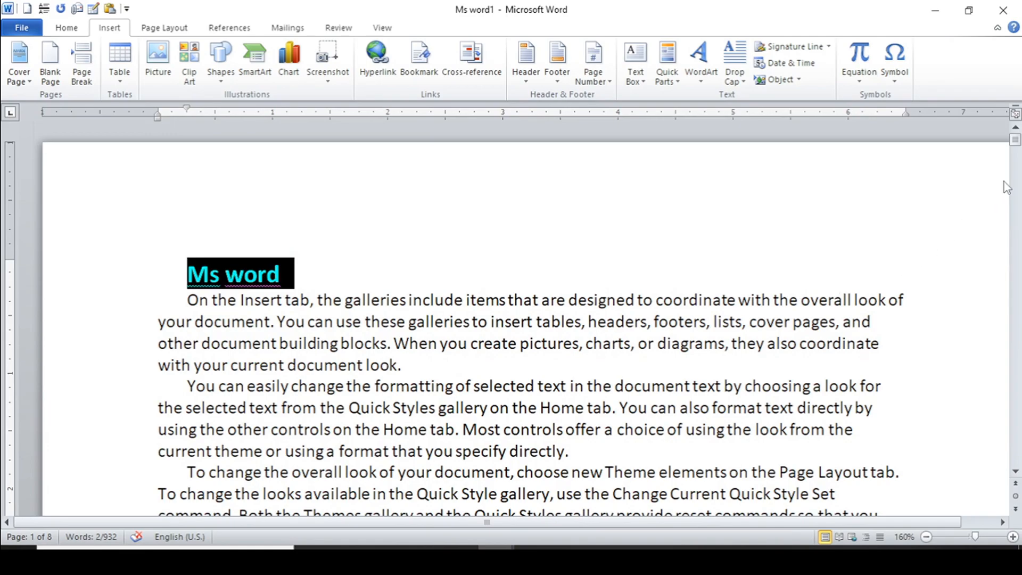
drag(1015, 143, 1016, 183)
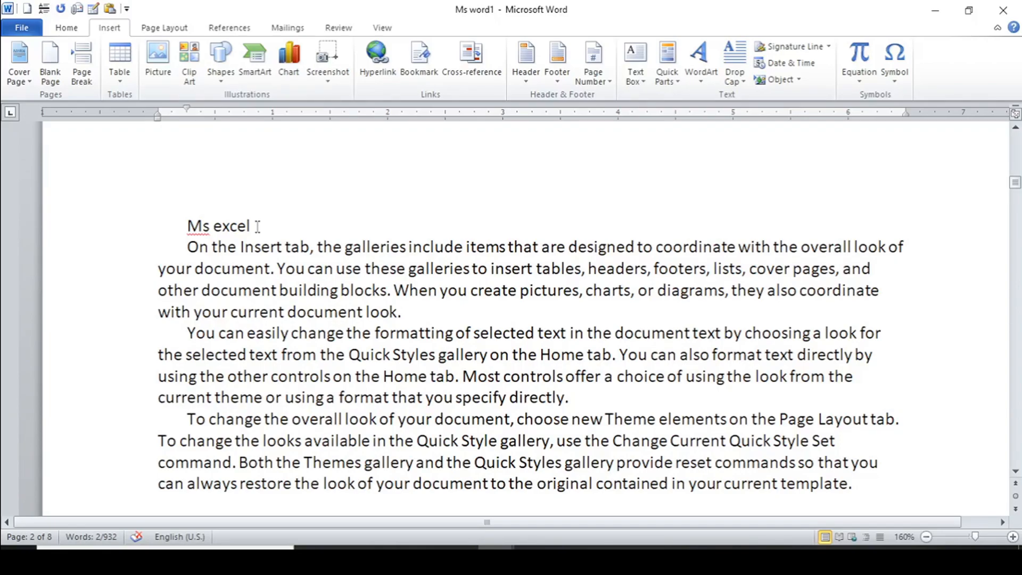
drag(257, 227, 175, 224)
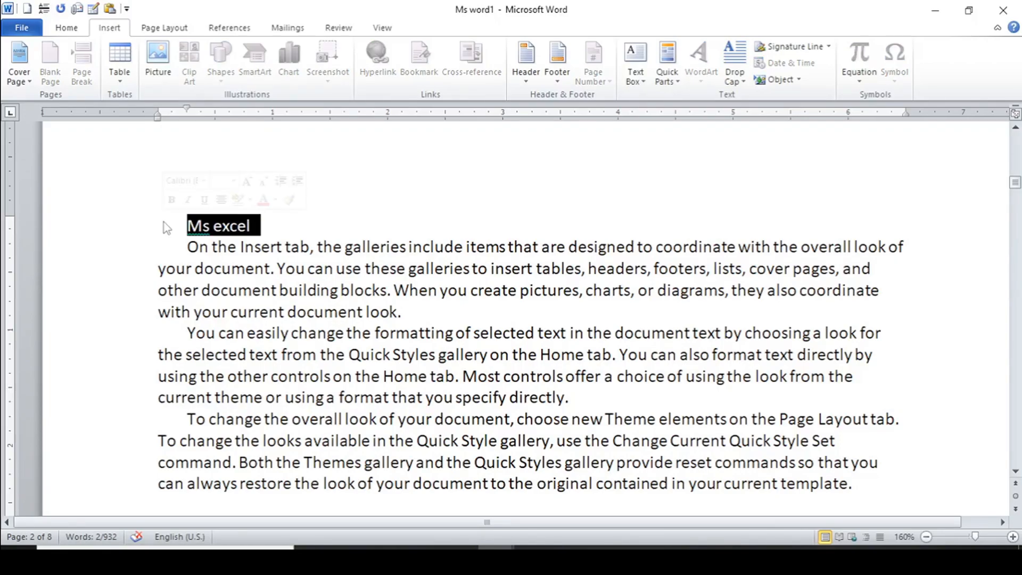
drag(1015, 185, 1015, 228)
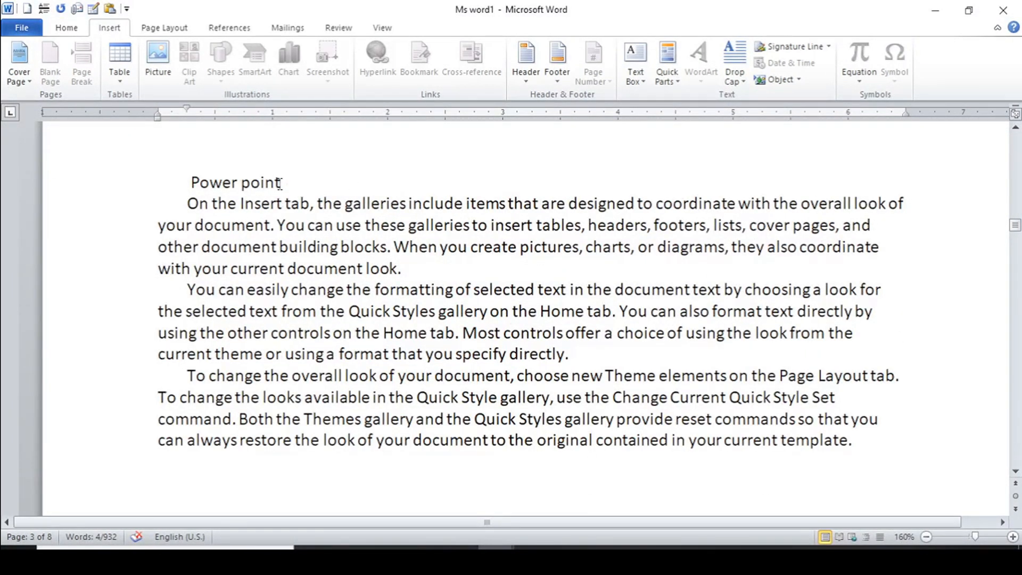
drag(281, 182, 210, 178)
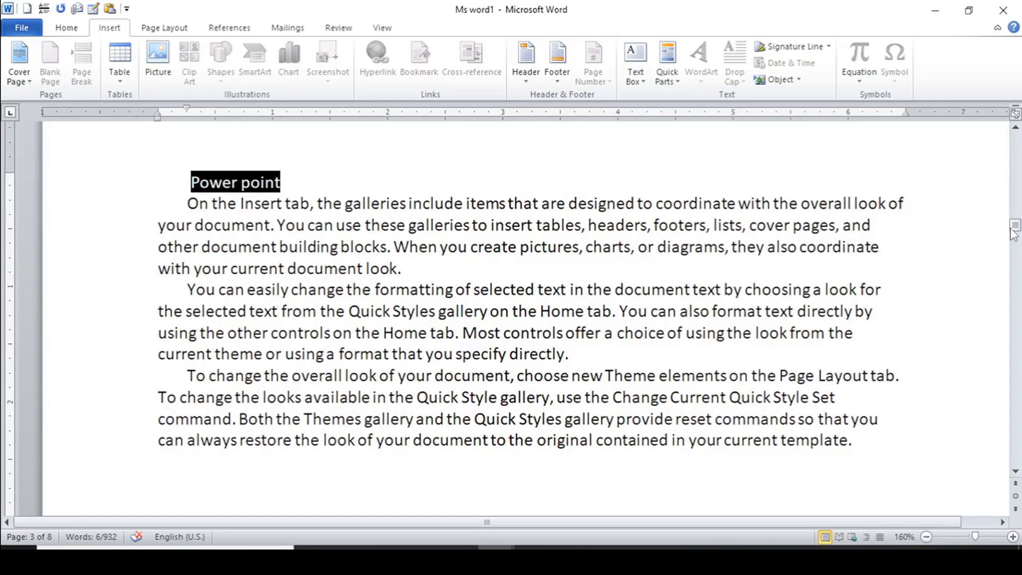
drag(1014, 232, 1010, 263)
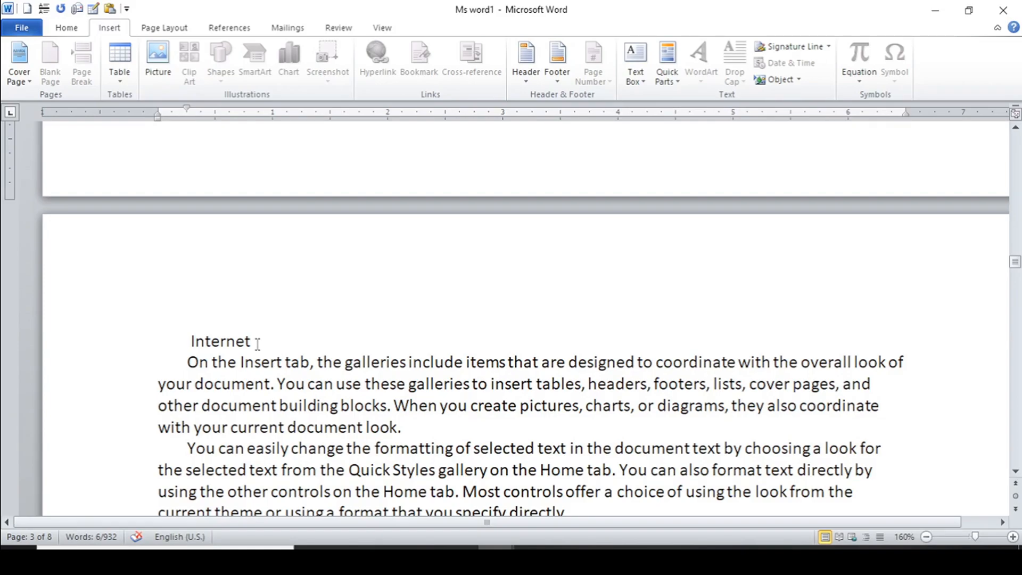
drag(258, 343, 182, 339)
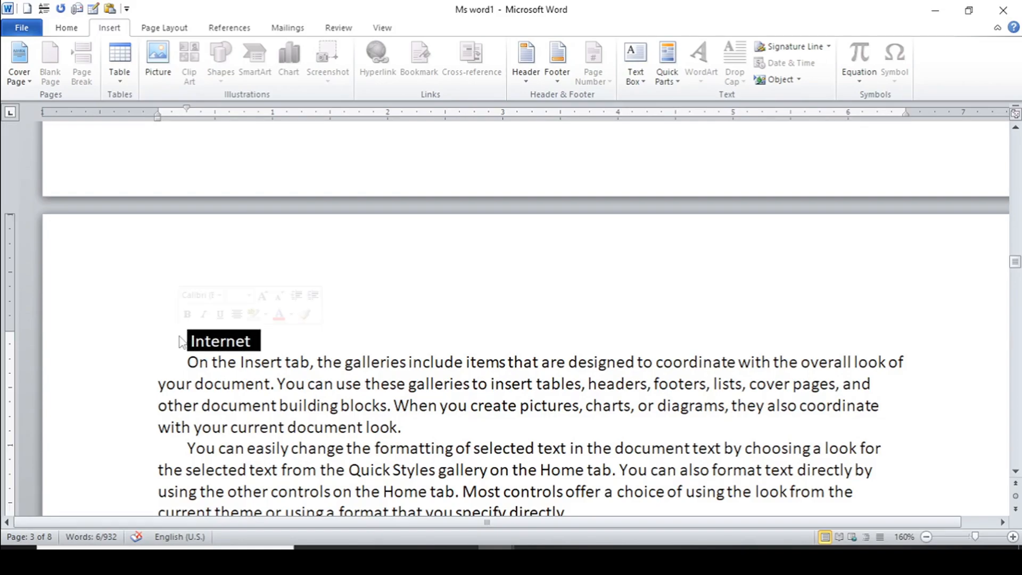
drag(1012, 265, 1012, 77)
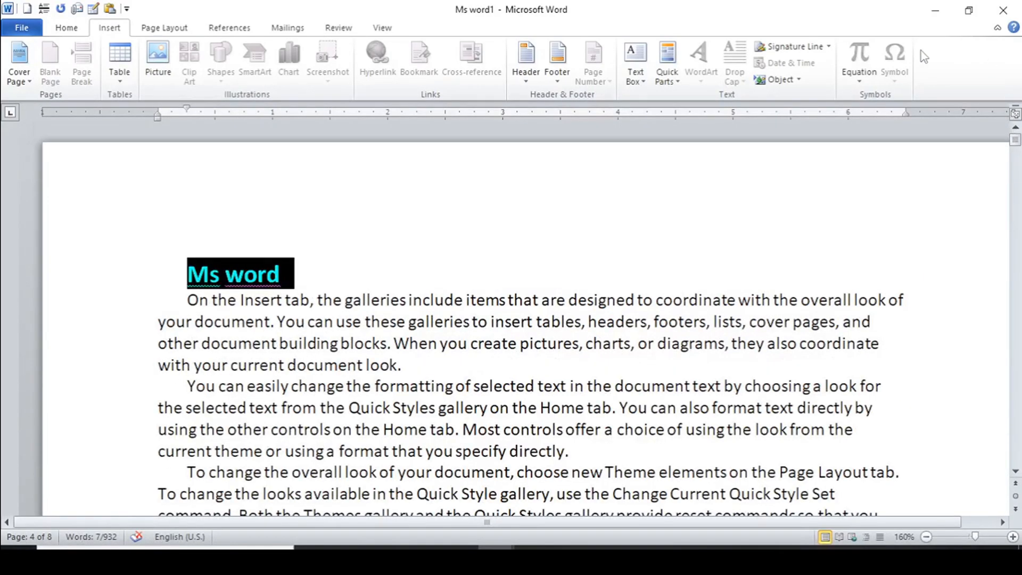
click(78, 29)
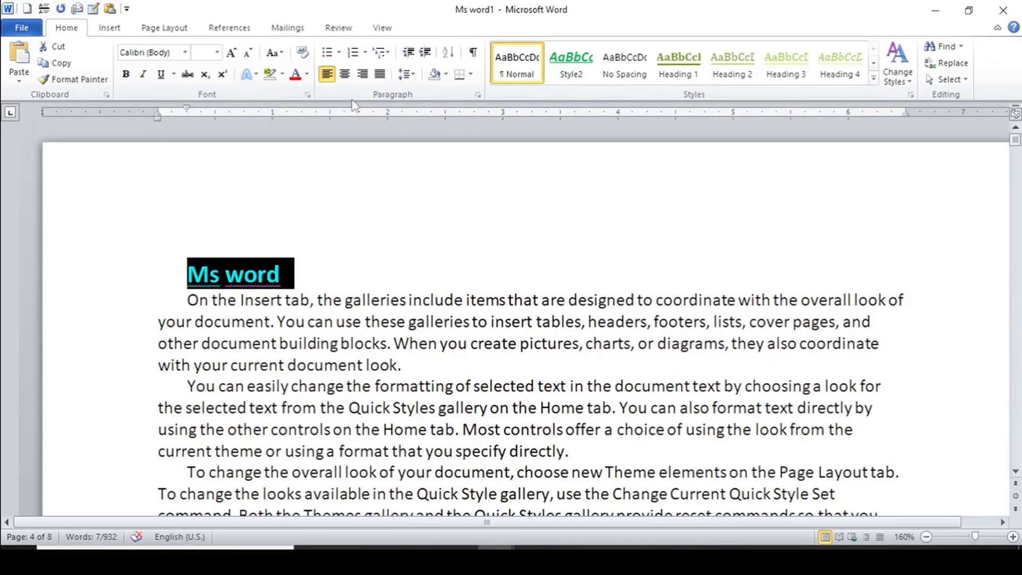
click(664, 74)
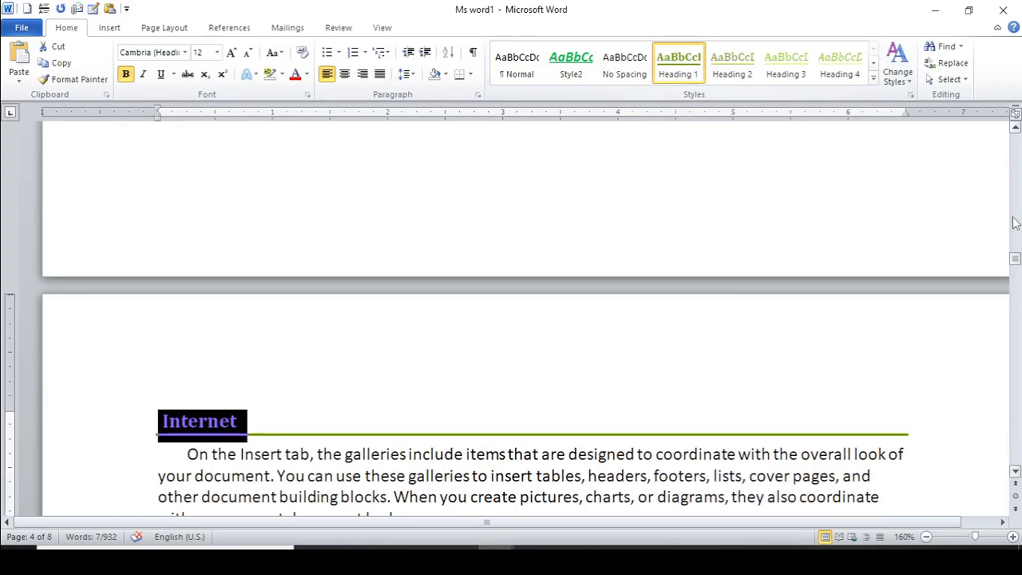
Add an empty line above the "Ms word" heading on page 1 and insert a table with three columns and three rows there.
drag(1015, 258, 1002, 137)
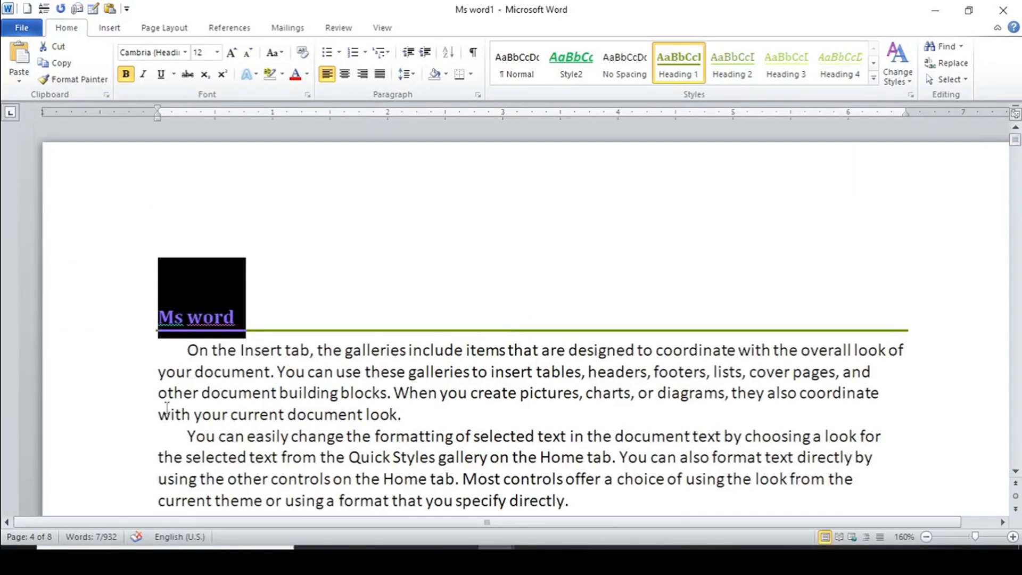
click(157, 320)
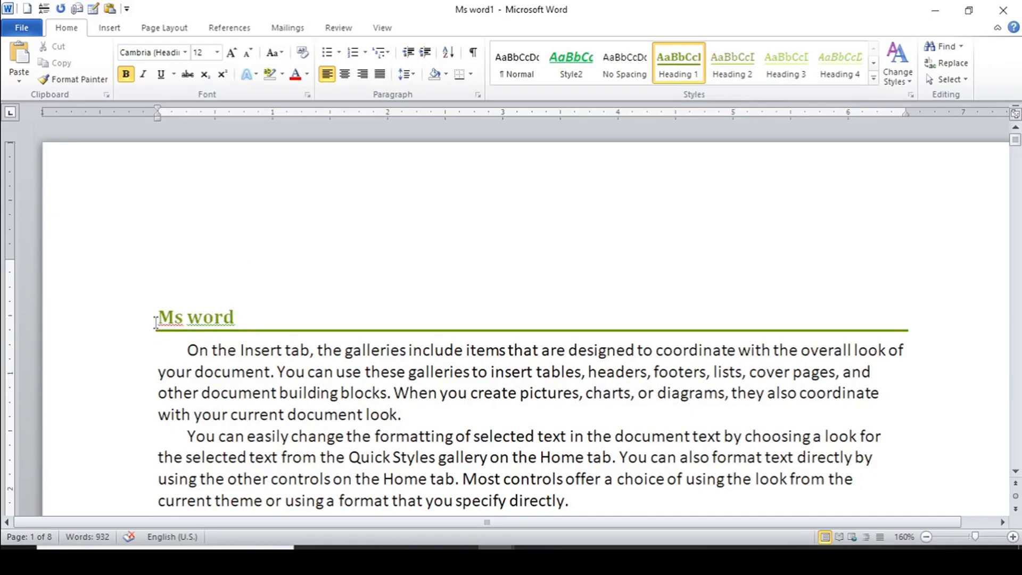
key(Return)
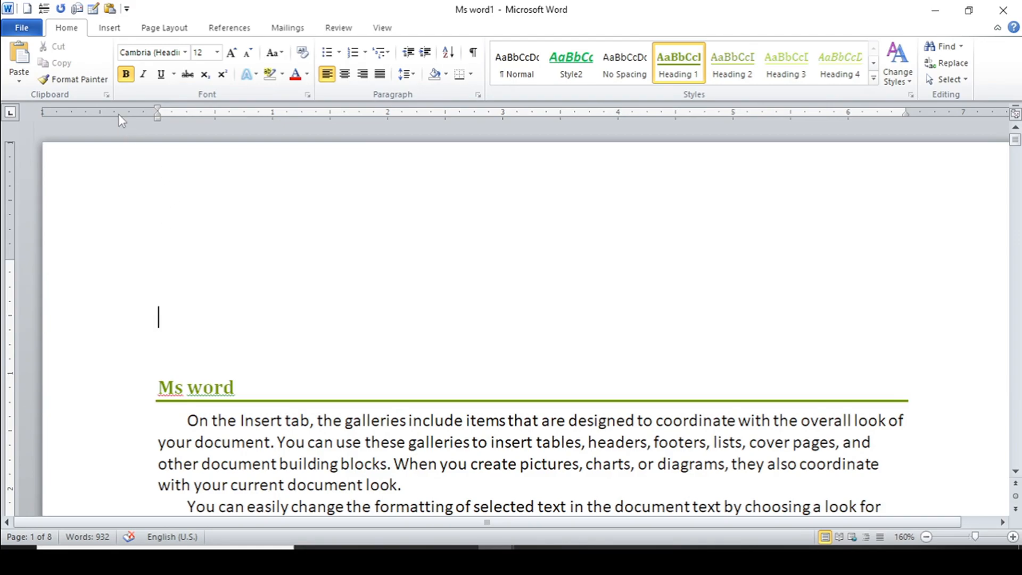
click(113, 31)
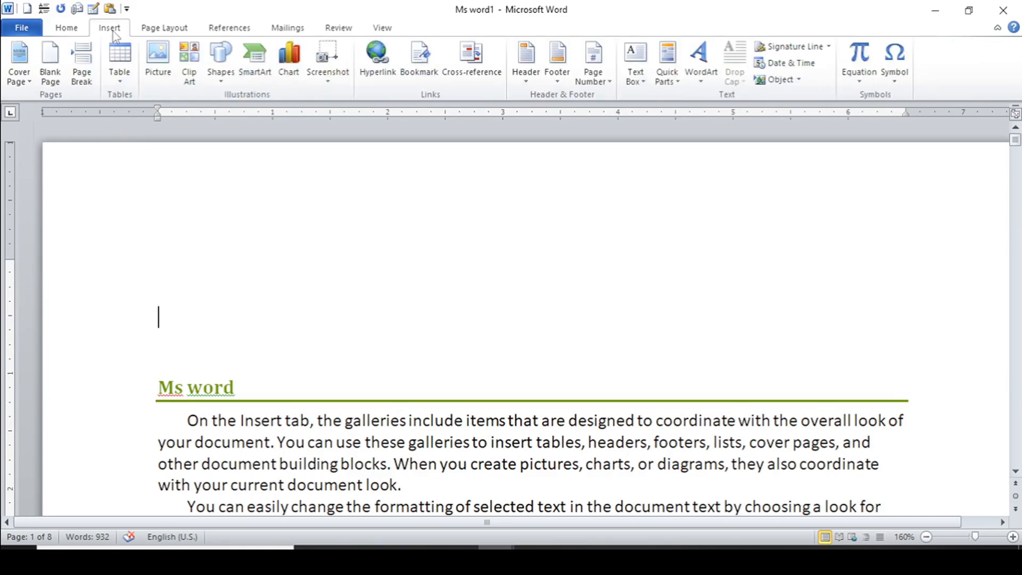
click(120, 59)
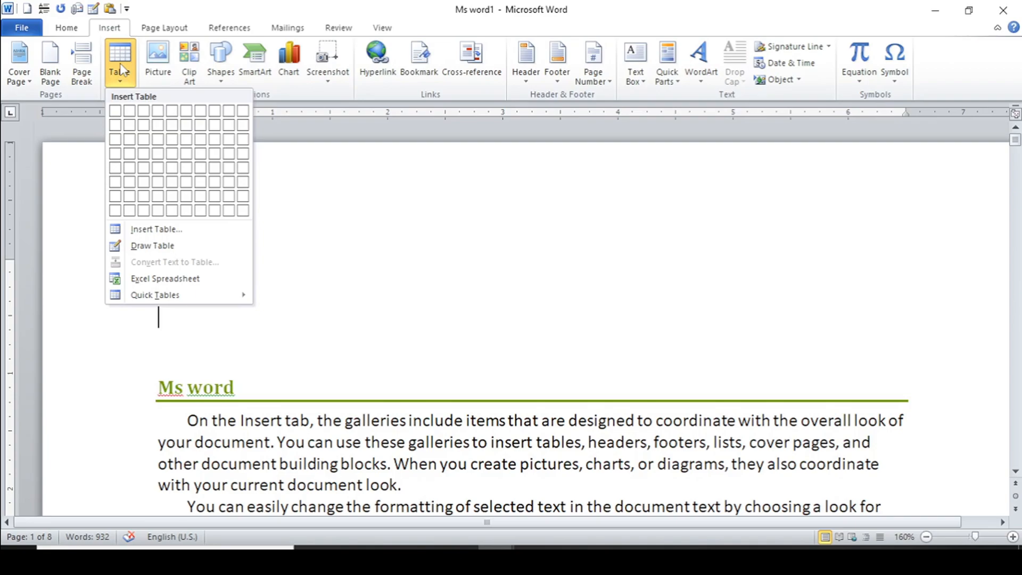
click(143, 151)
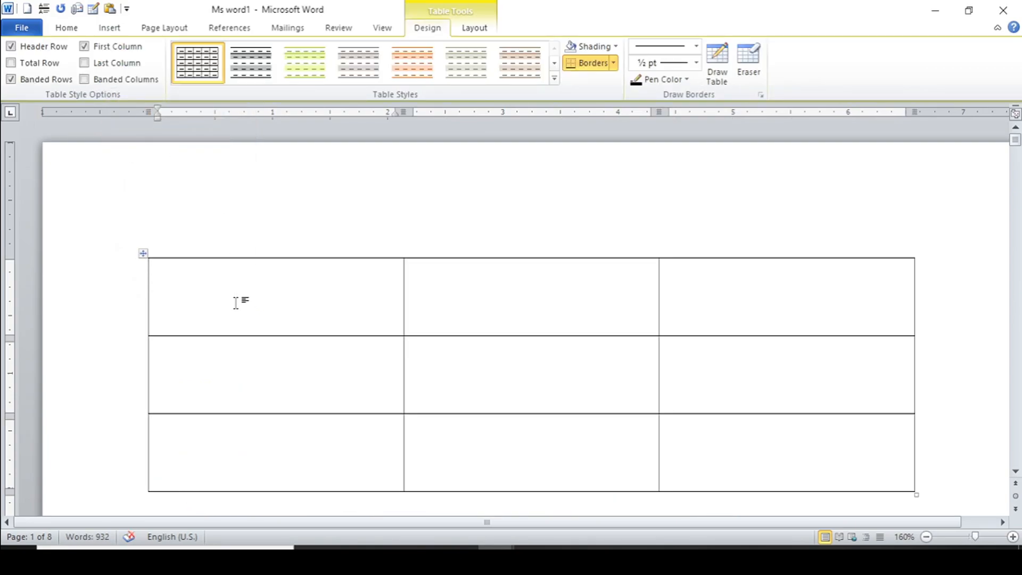
Fill the table's header row with "s.no.", "chapter" and "Page no.".
text(s.no.)
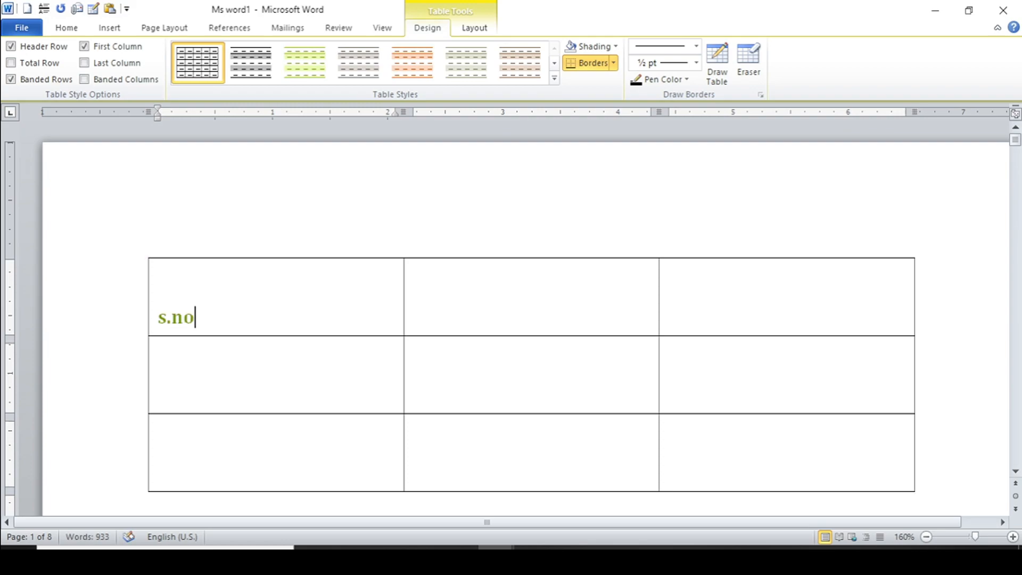
click(505, 307)
text(cha)
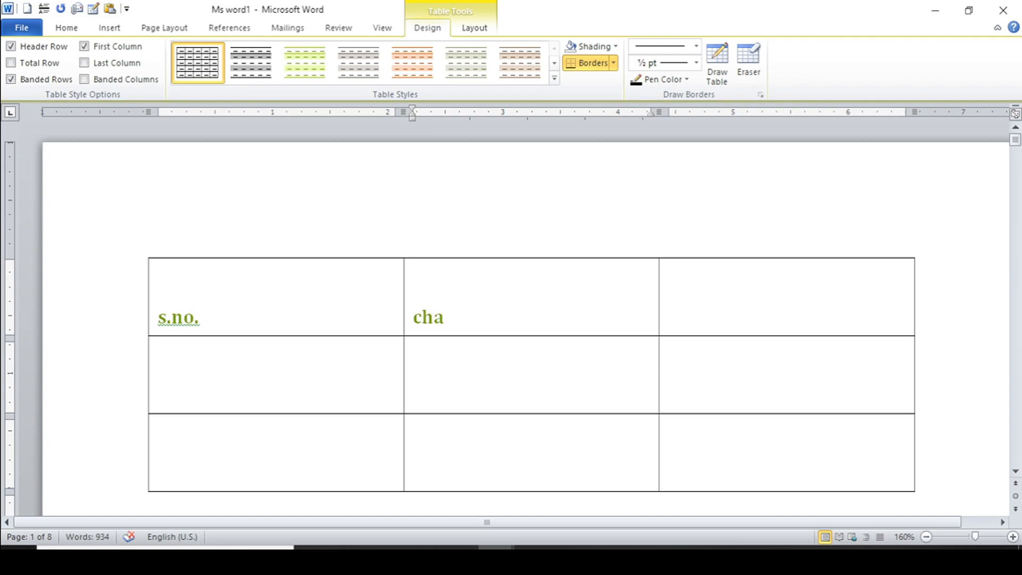
text(pter)
click(680, 320)
text(pa)
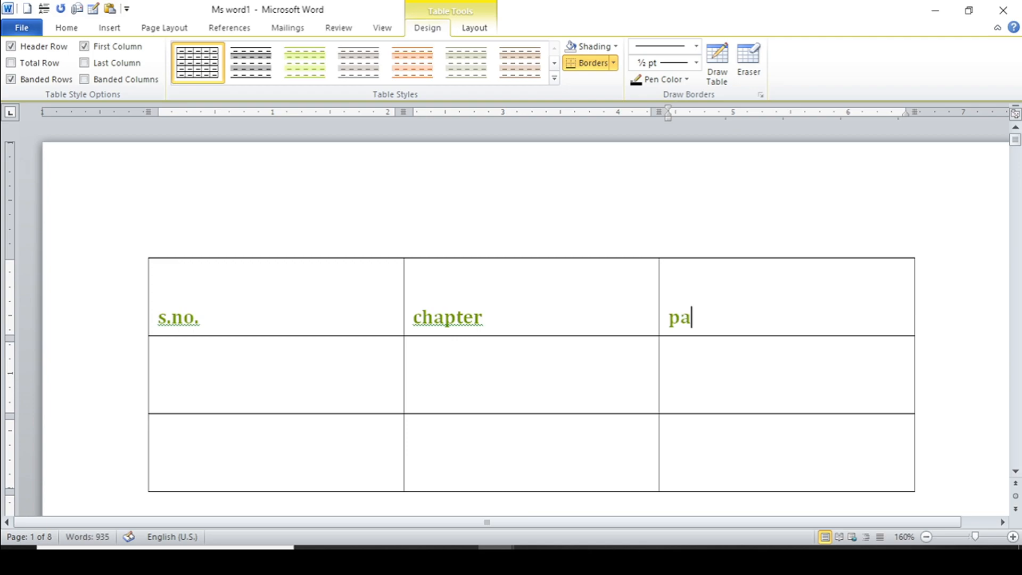
text(ge n)
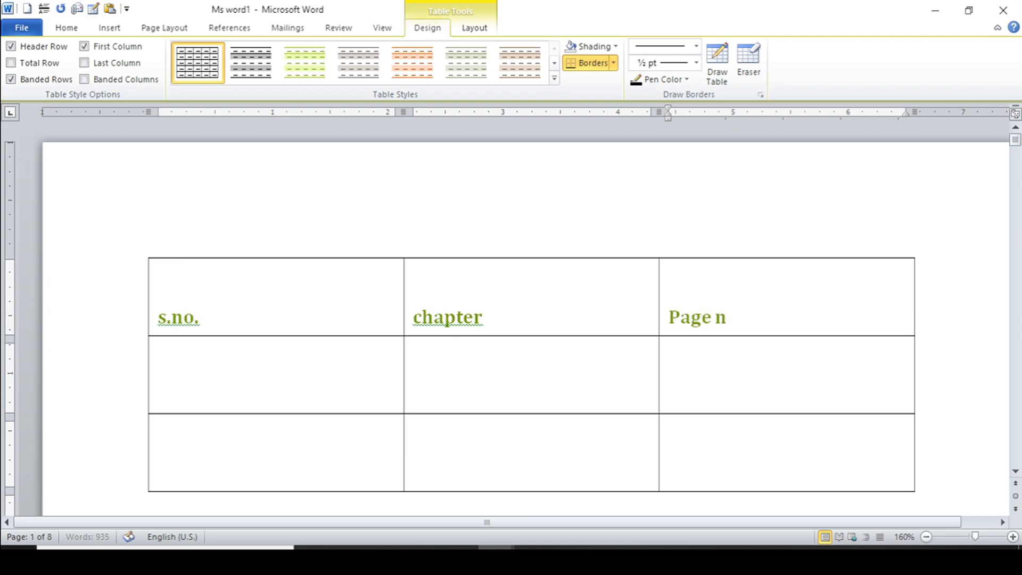
text(o.)
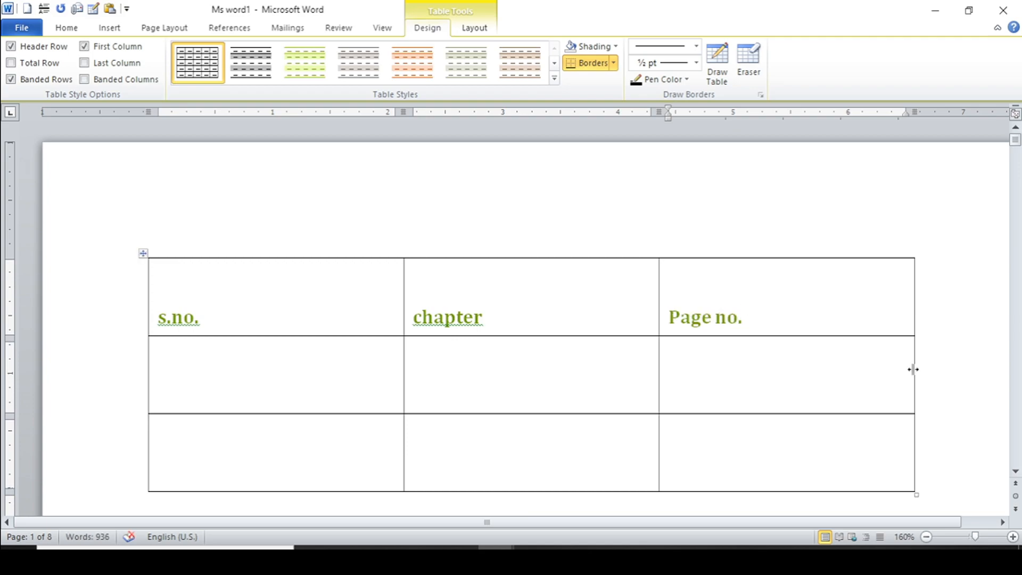
Enter 1 and 2 in the s.no. column for the two rows below the header.
drag(1017, 144, 1018, 148)
click(208, 244)
text(1)
click(192, 332)
text(2)
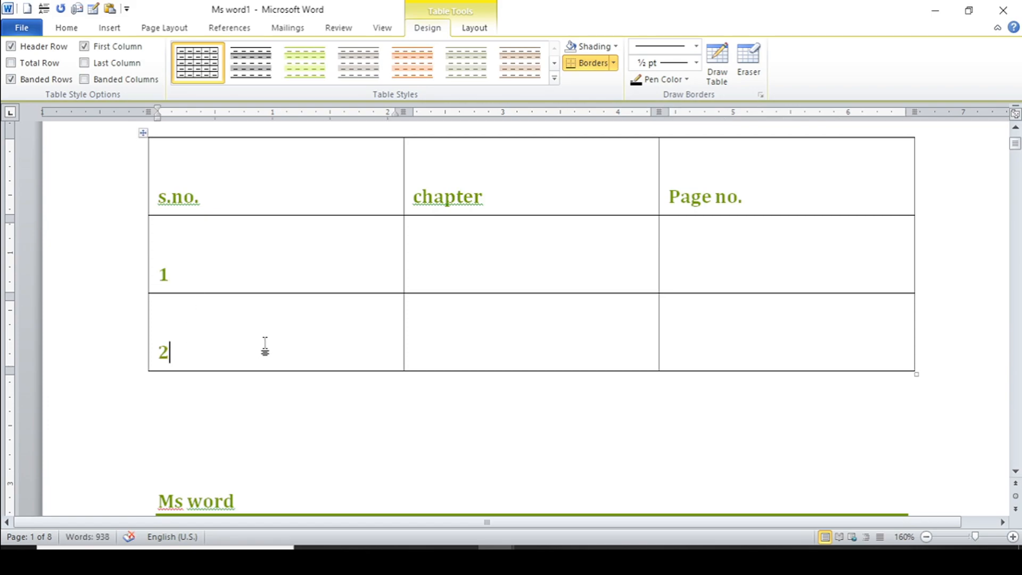
Insert a hyperlinked cross-reference to the heading text of "Ms word" in the chapter cell of row 1.
click(463, 272)
click(120, 32)
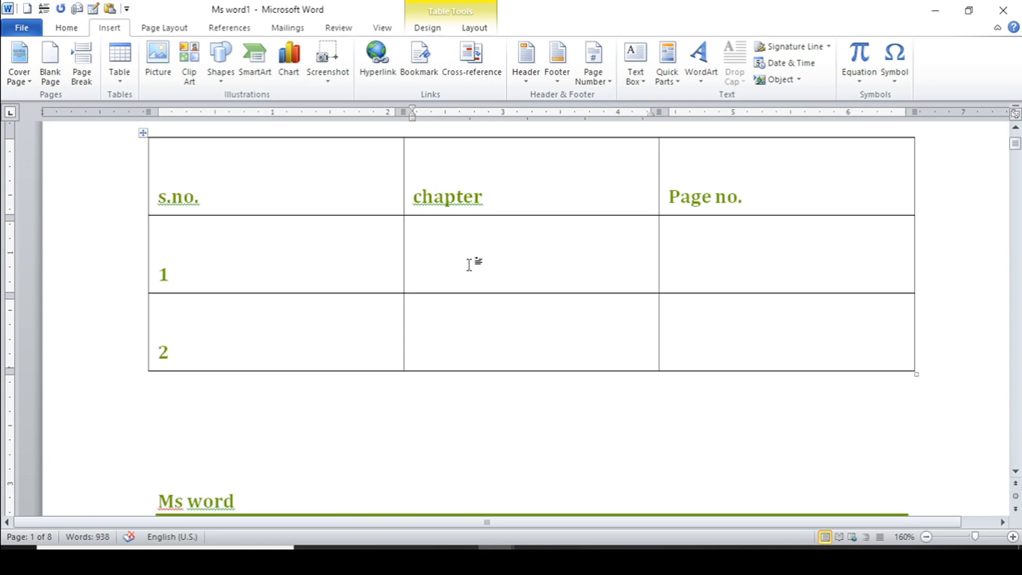
click(478, 75)
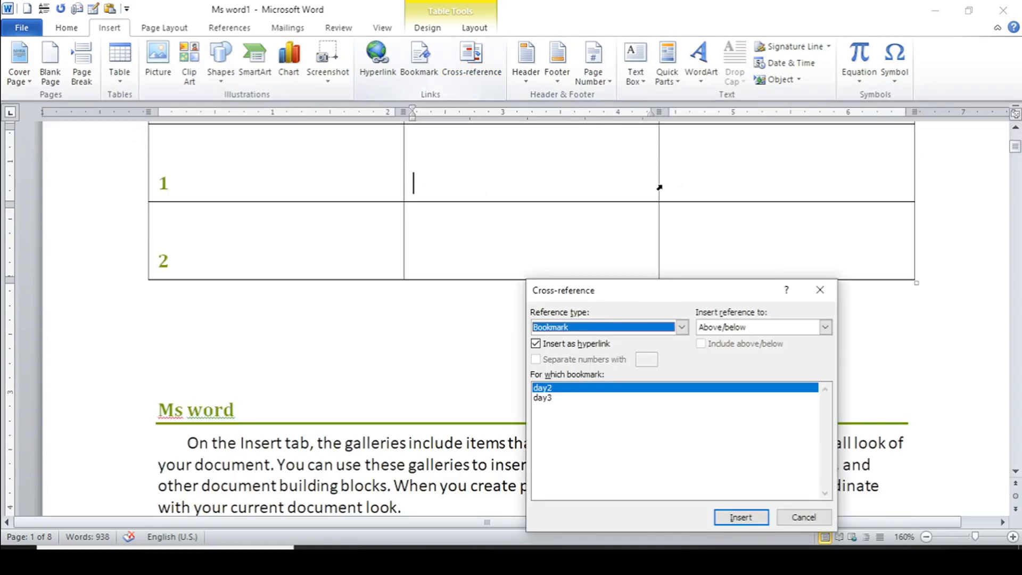
drag(648, 298, 187, 64)
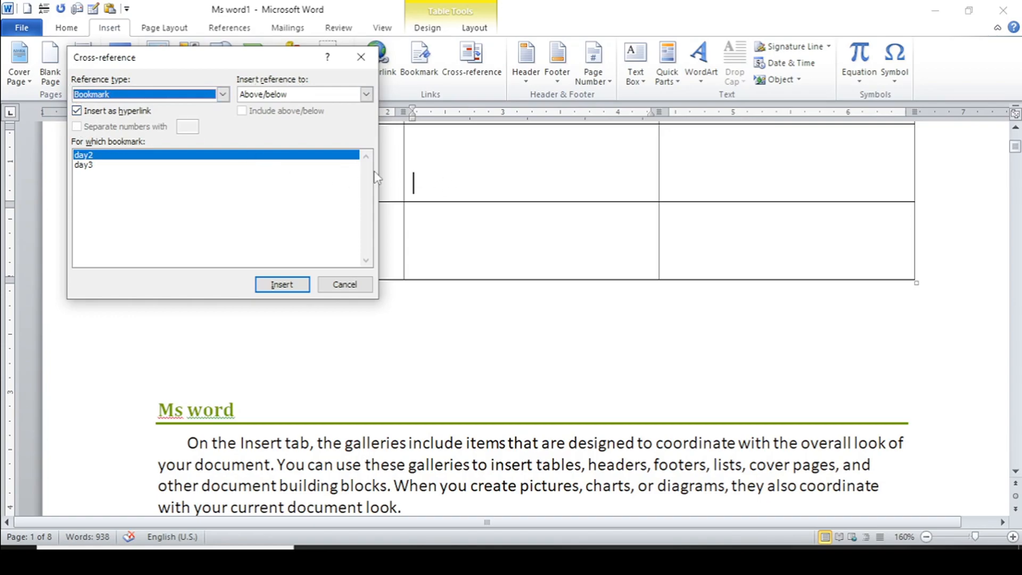
click(223, 94)
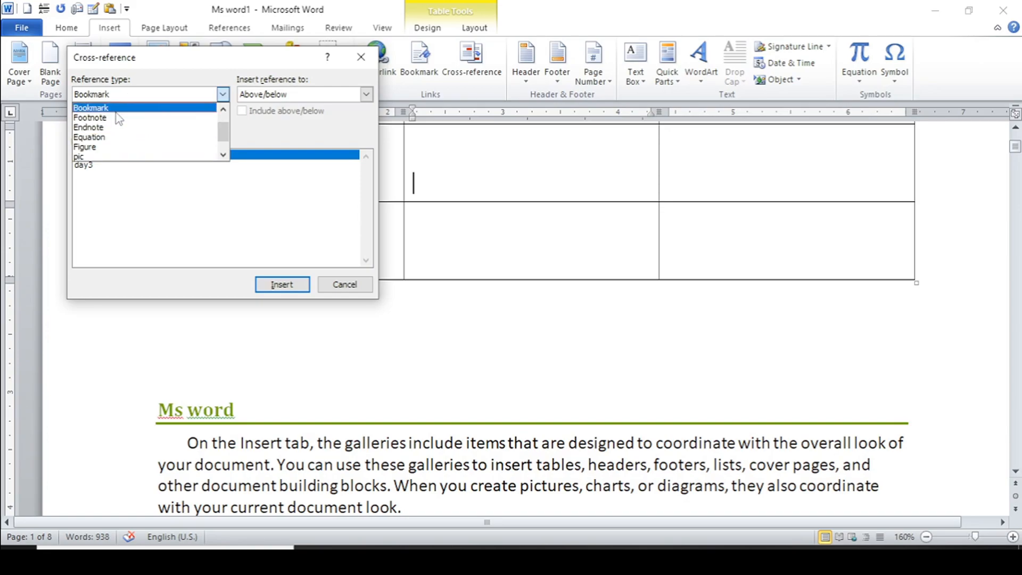
drag(226, 129, 226, 125)
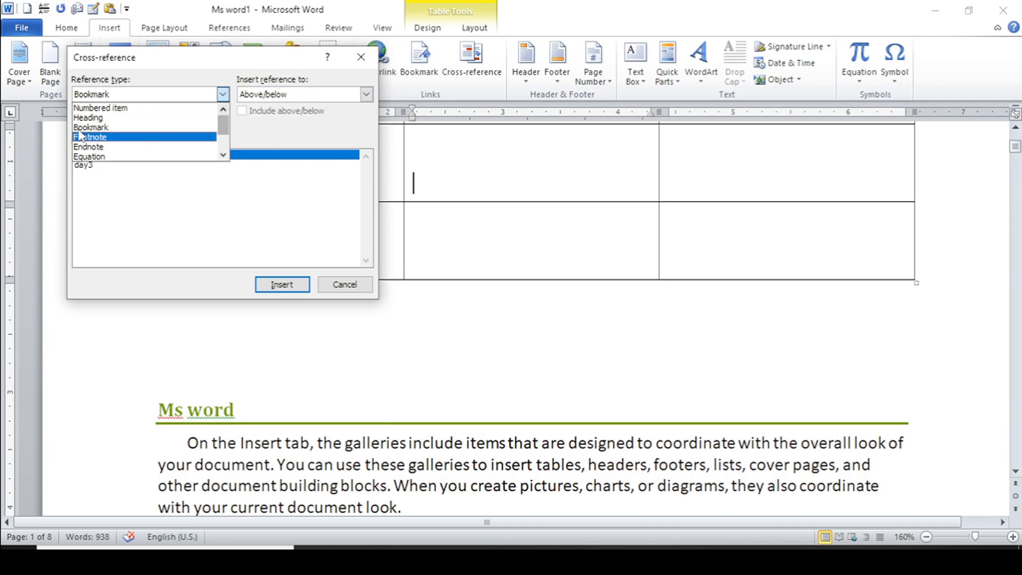
click(88, 118)
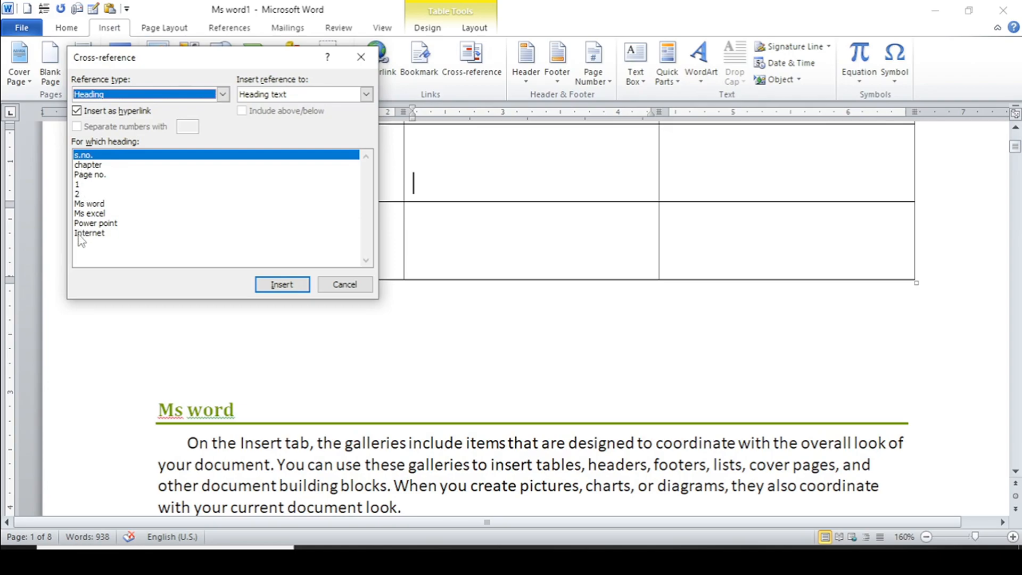
click(90, 205)
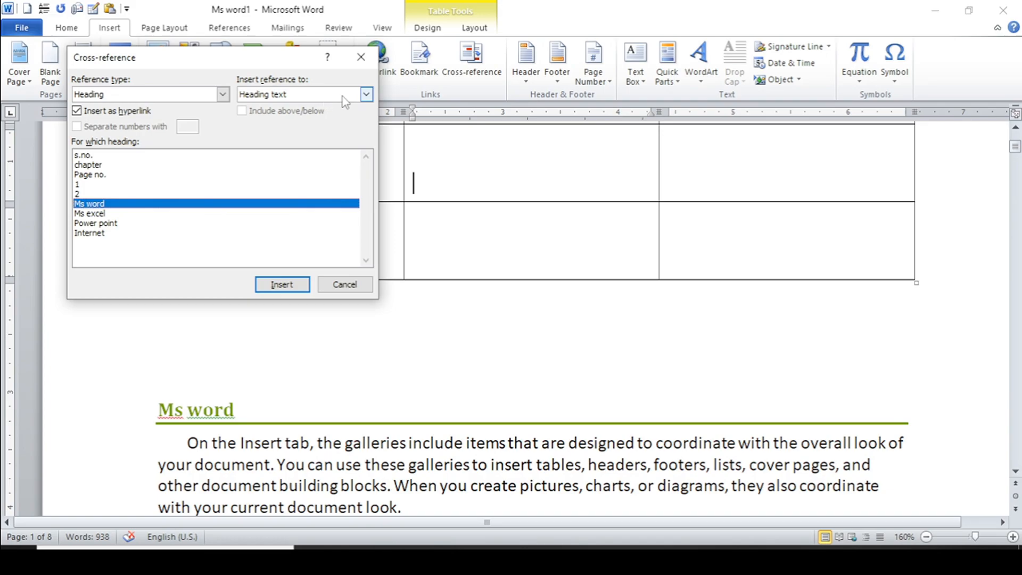
click(366, 95)
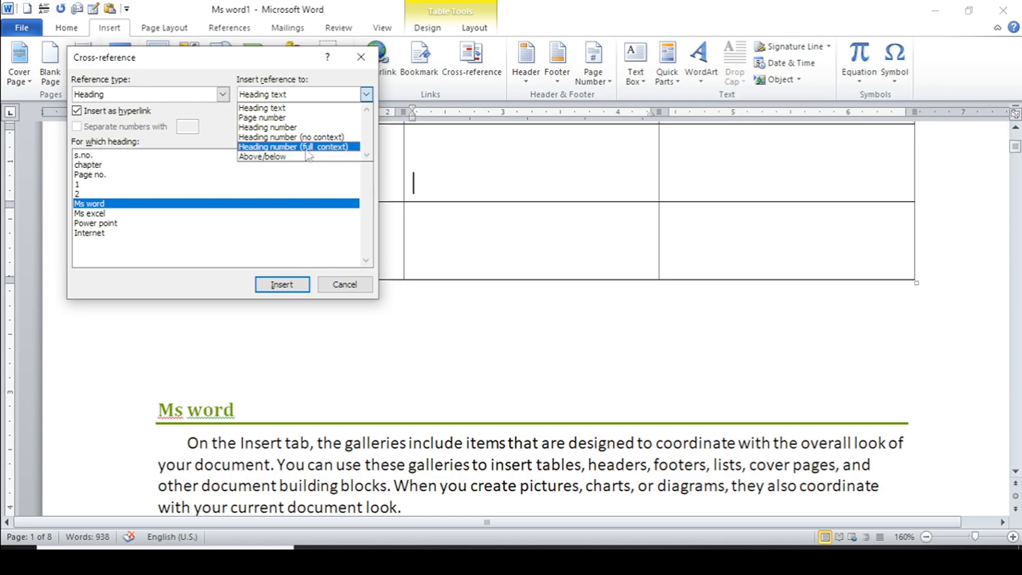
click(276, 110)
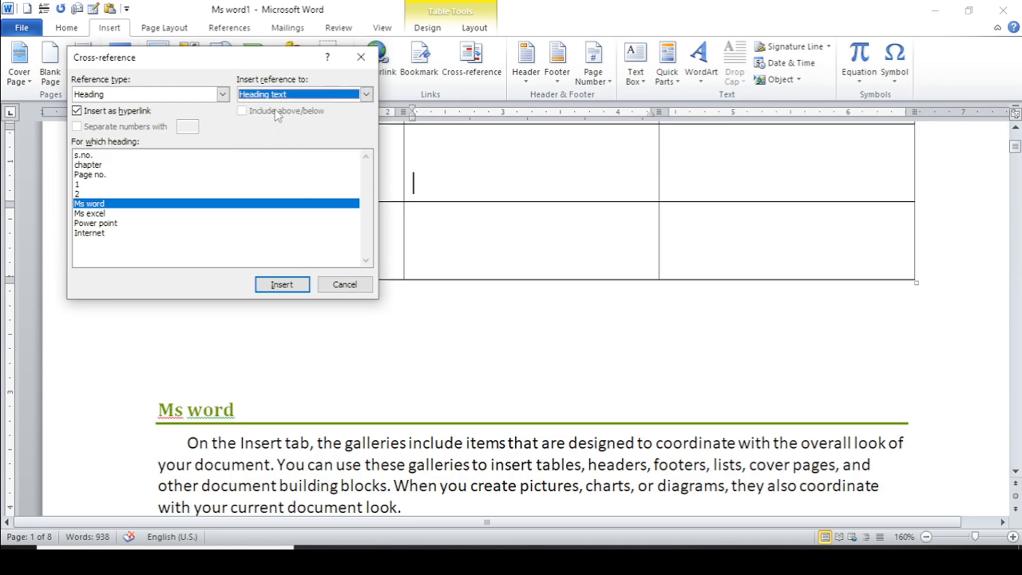
click(281, 287)
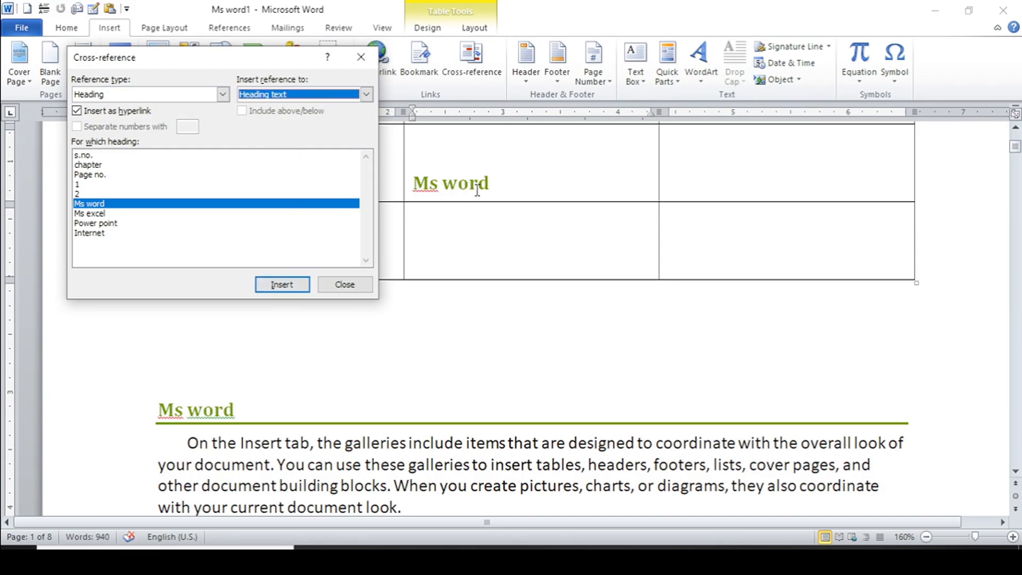
Insert a page-number cross-reference in the Page no. cell of the Ms word row, keeping the preselected heading.
click(709, 187)
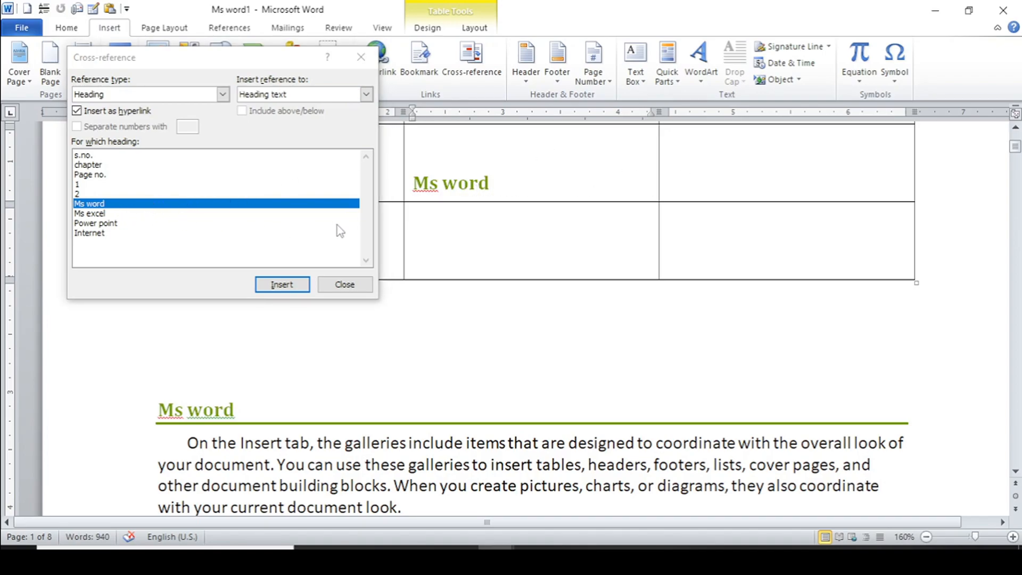
click(682, 192)
click(366, 95)
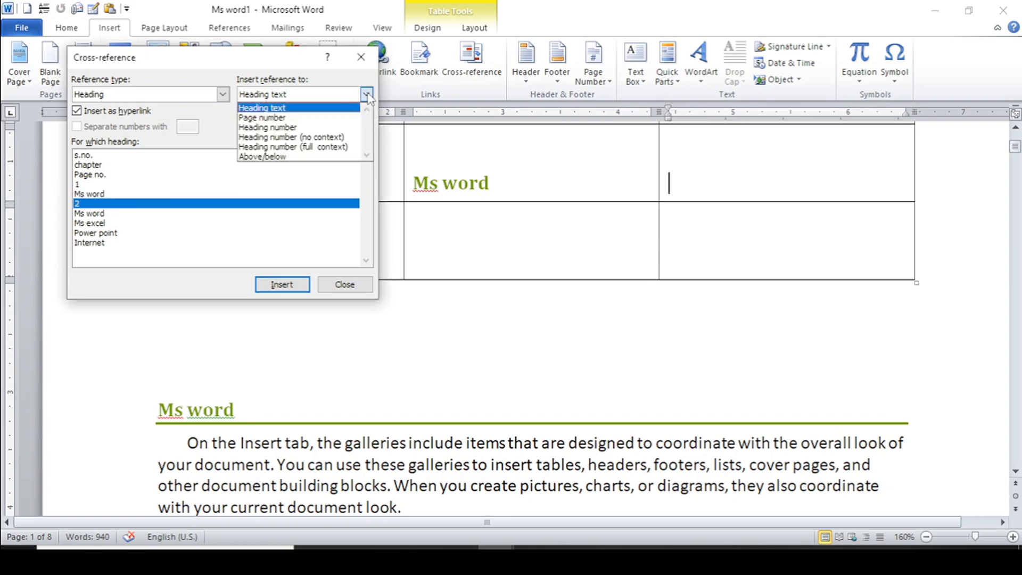
click(342, 118)
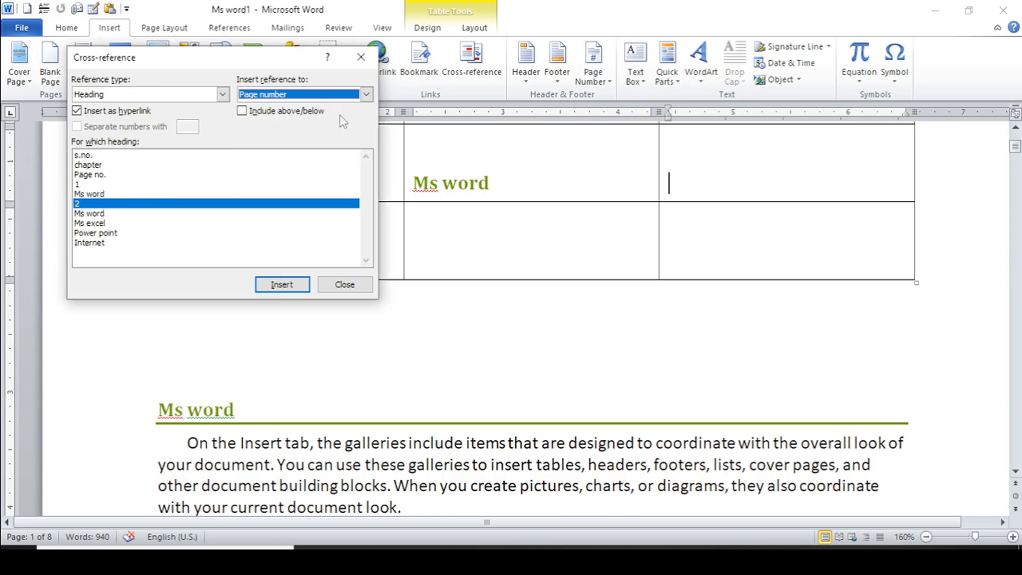
click(282, 286)
Insert a cross-reference to the heading text of "Ms excel" in the chapter cell of row 2.
click(485, 244)
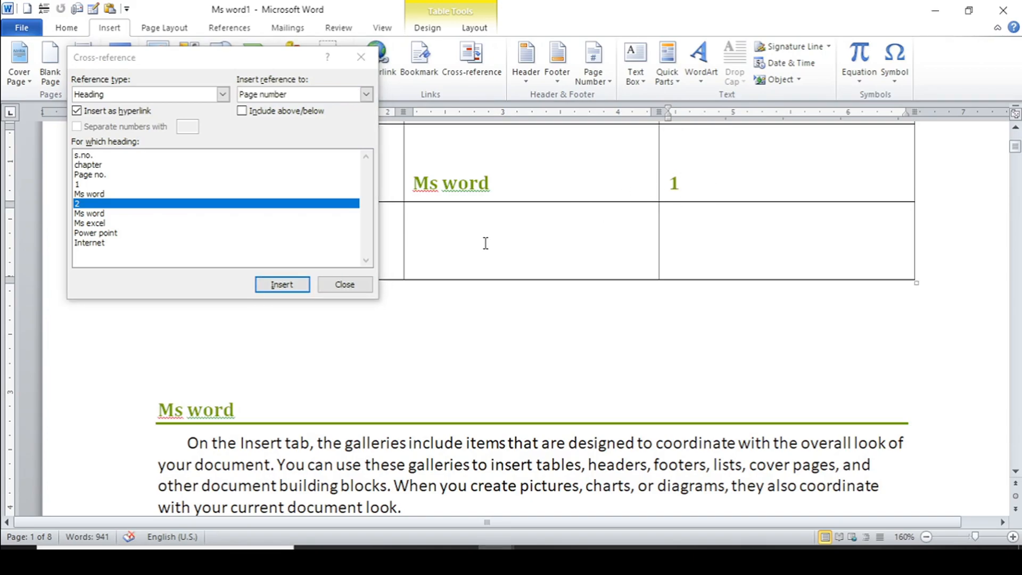
click(485, 243)
click(99, 227)
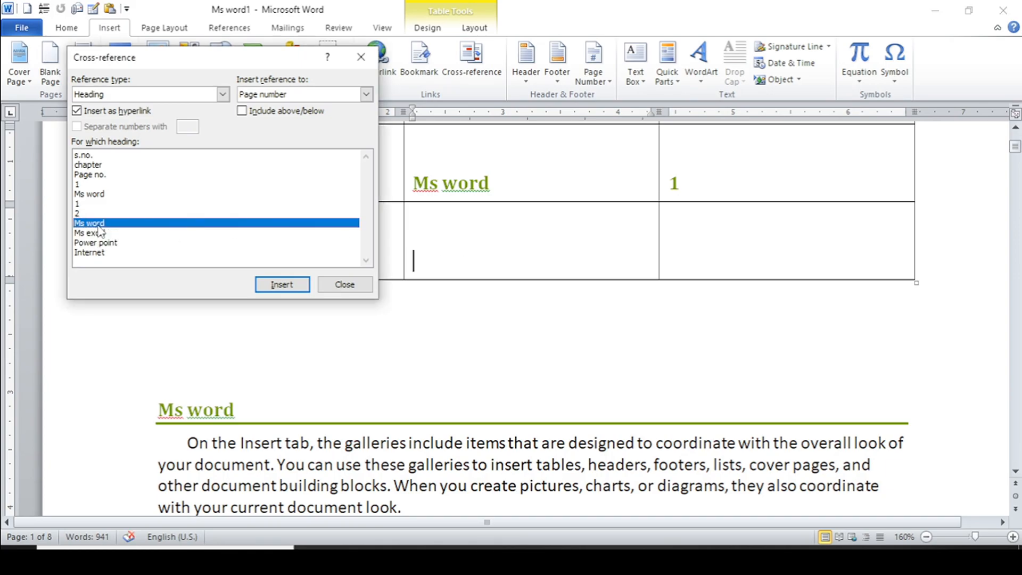
click(99, 234)
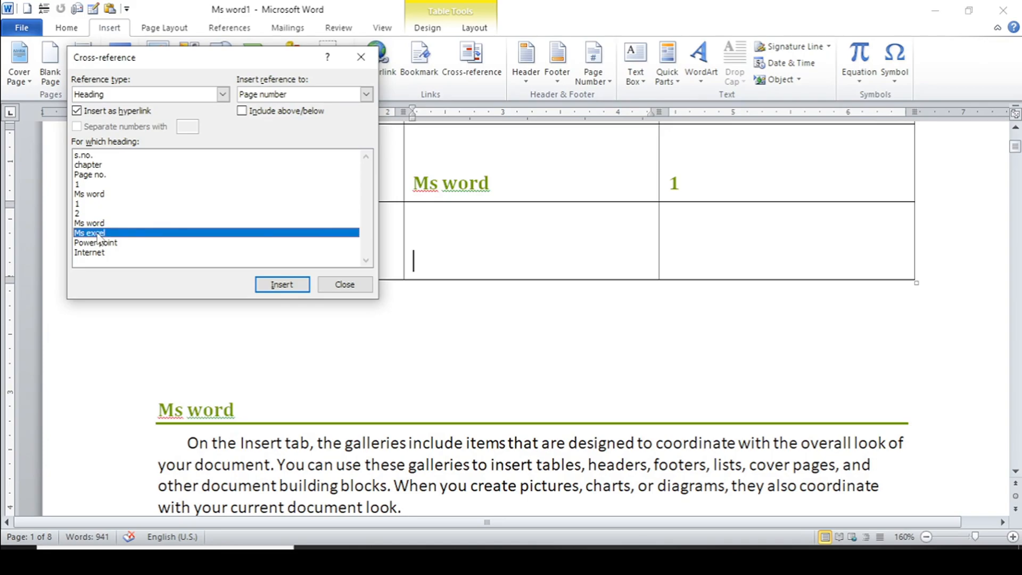
click(366, 94)
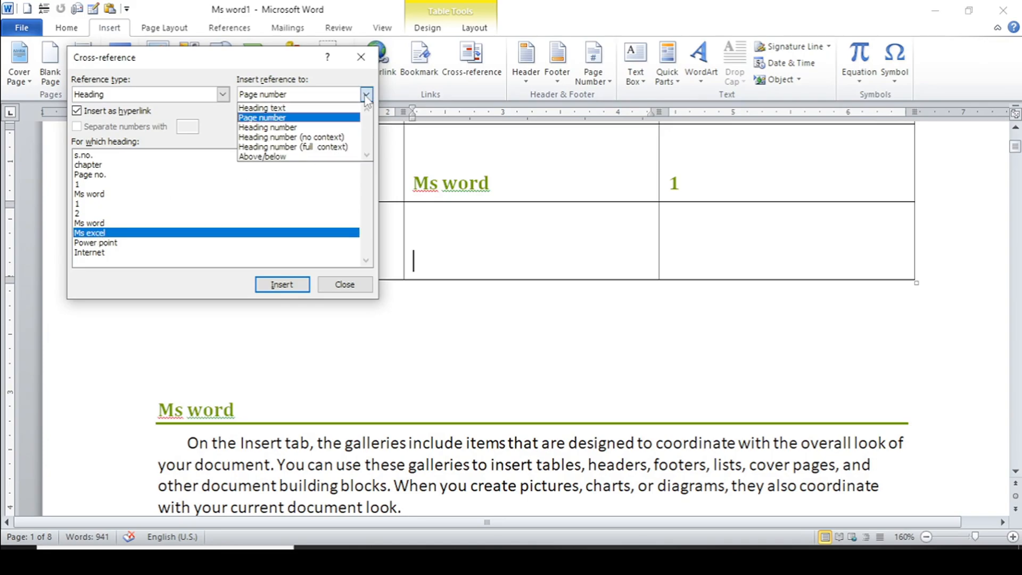
click(307, 108)
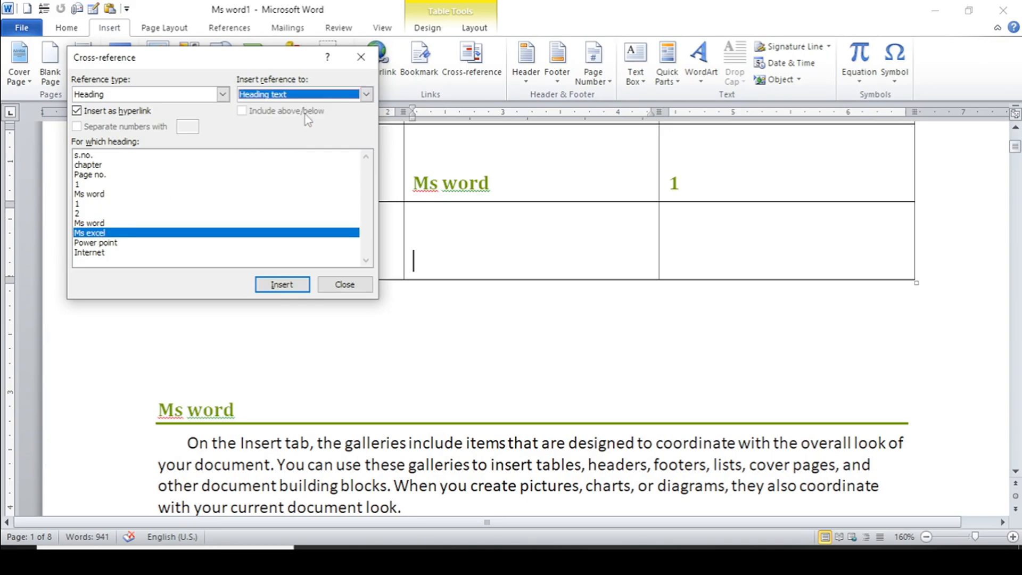
click(283, 285)
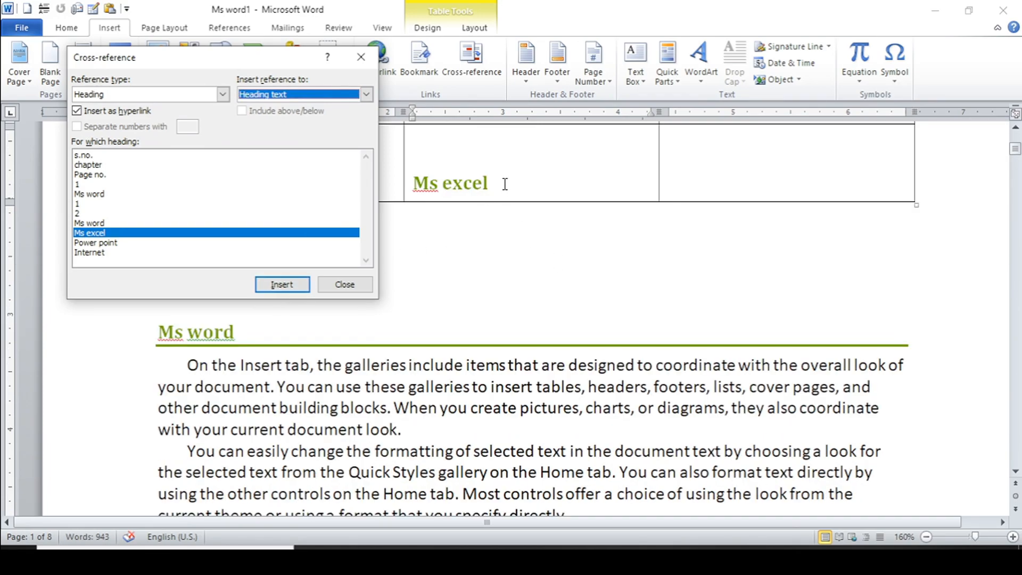
Insert a page-number cross-reference in the Page no. cell of the Ms excel row, keeping the preselected "Ms word" heading.
click(698, 183)
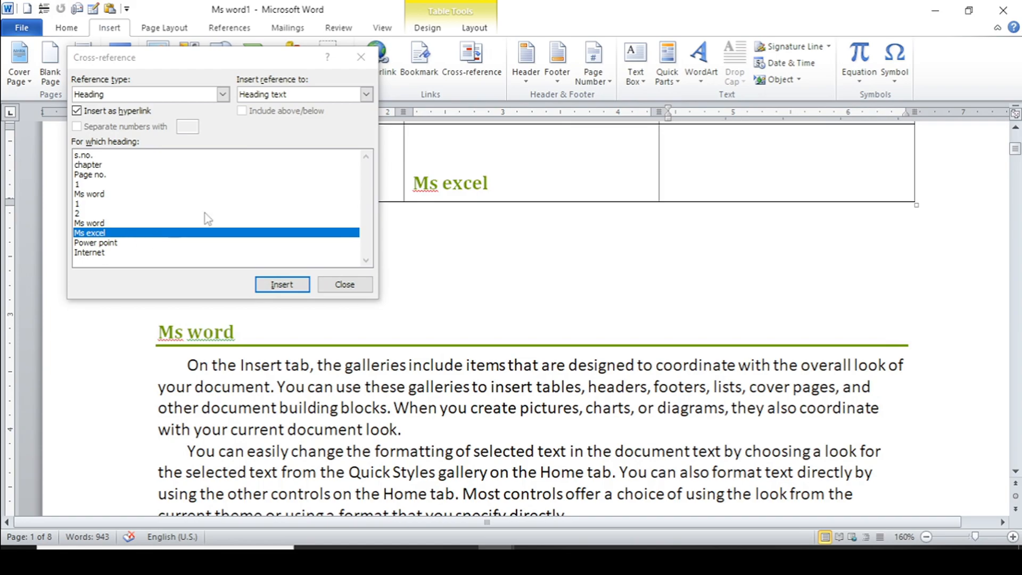
click(367, 94)
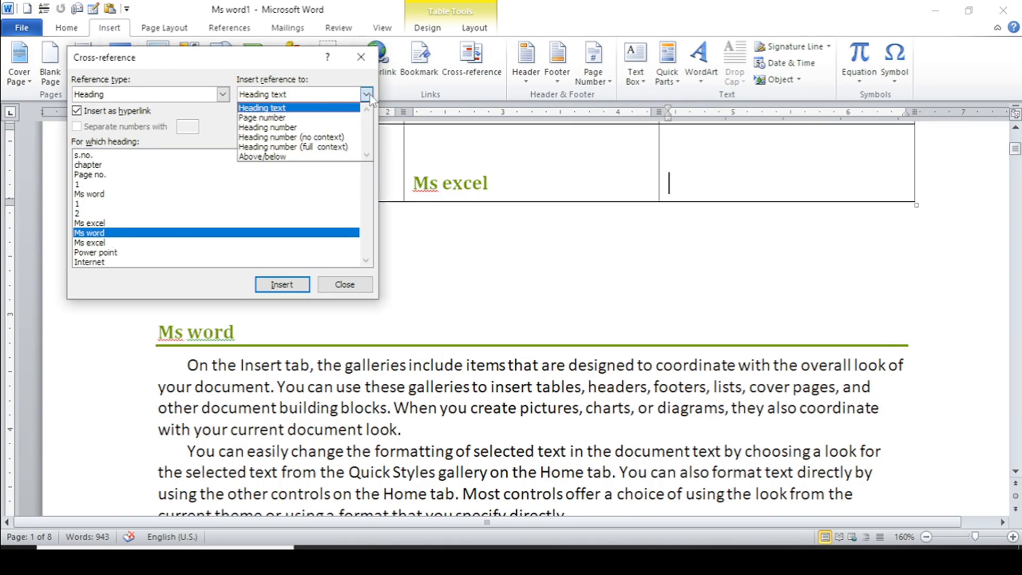
click(306, 118)
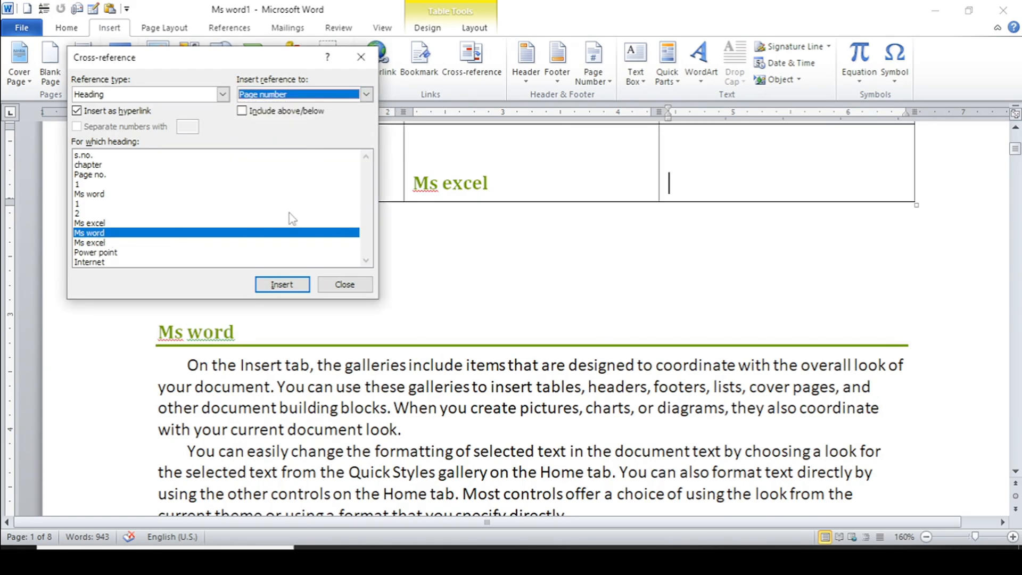
click(282, 286)
click(100, 243)
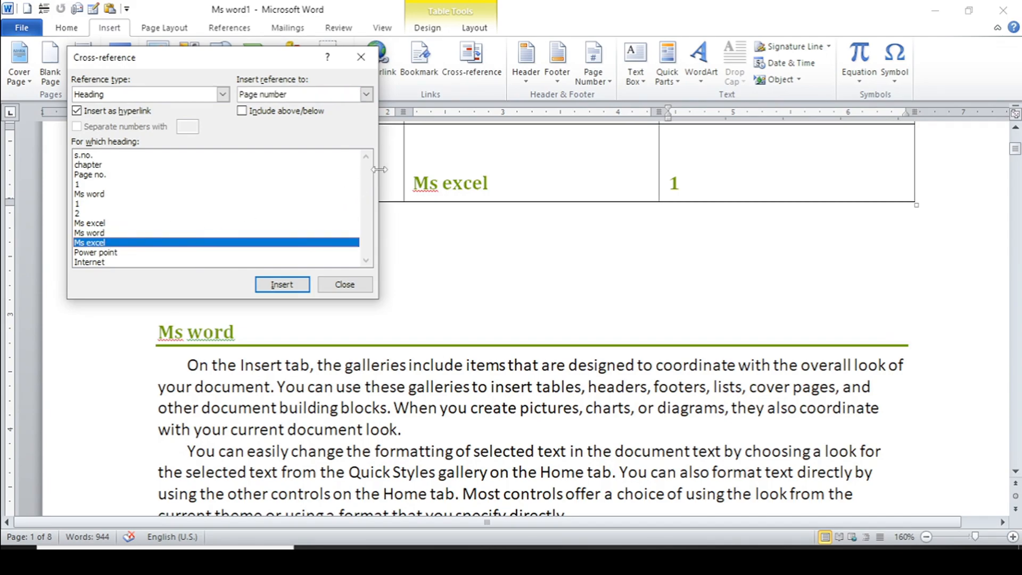
click(713, 189)
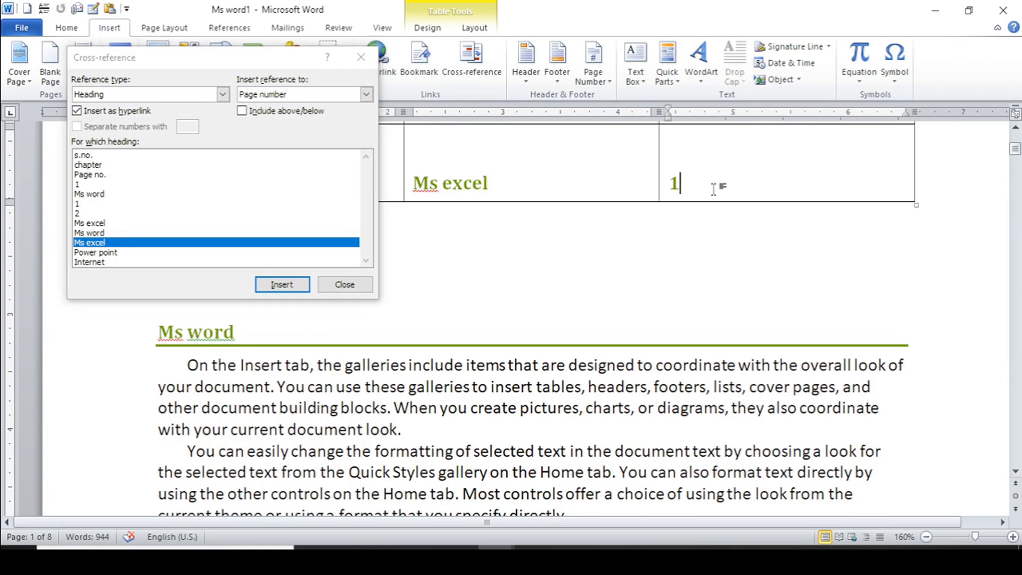
click(368, 96)
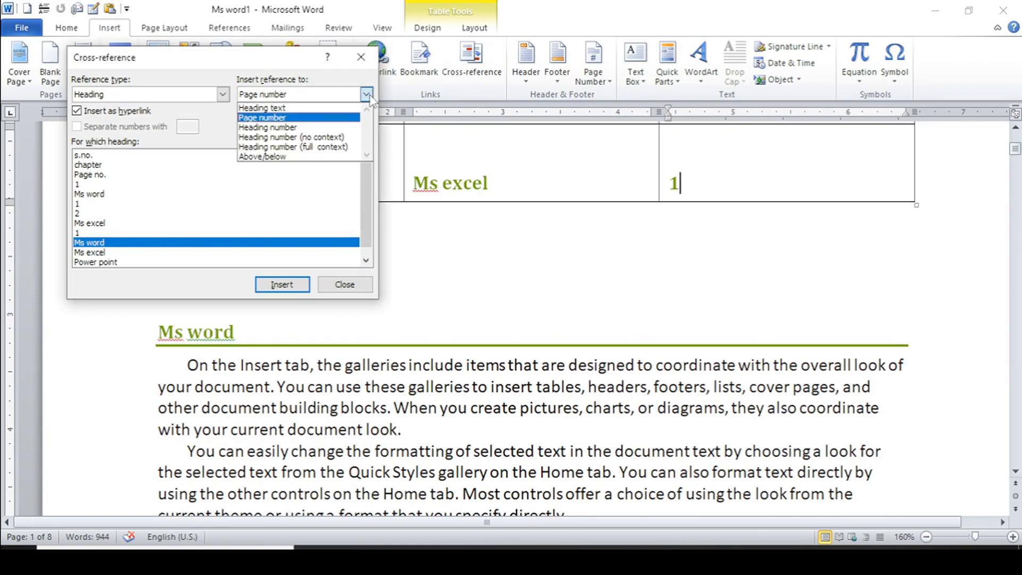
click(303, 117)
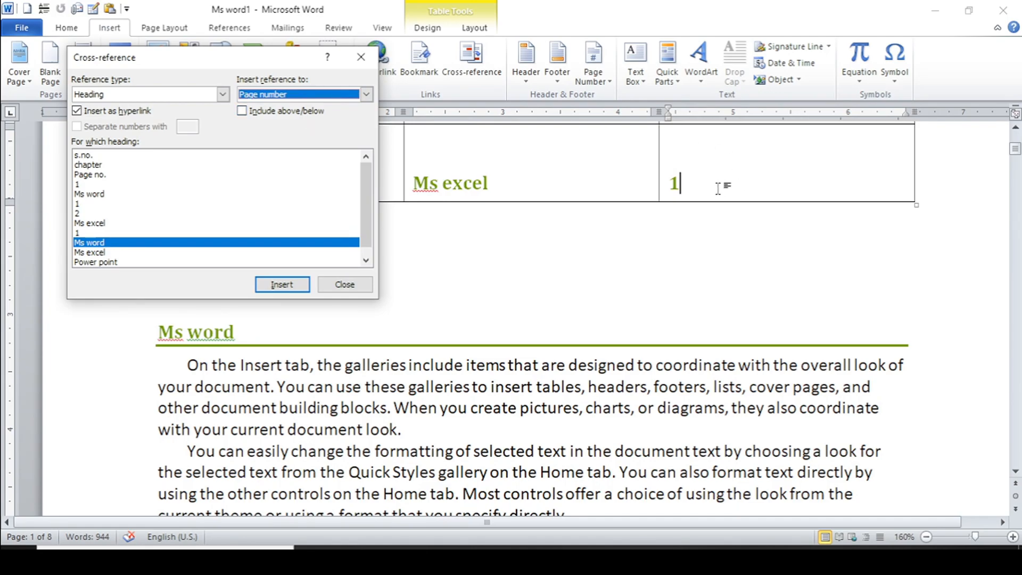
key(alt+Down)
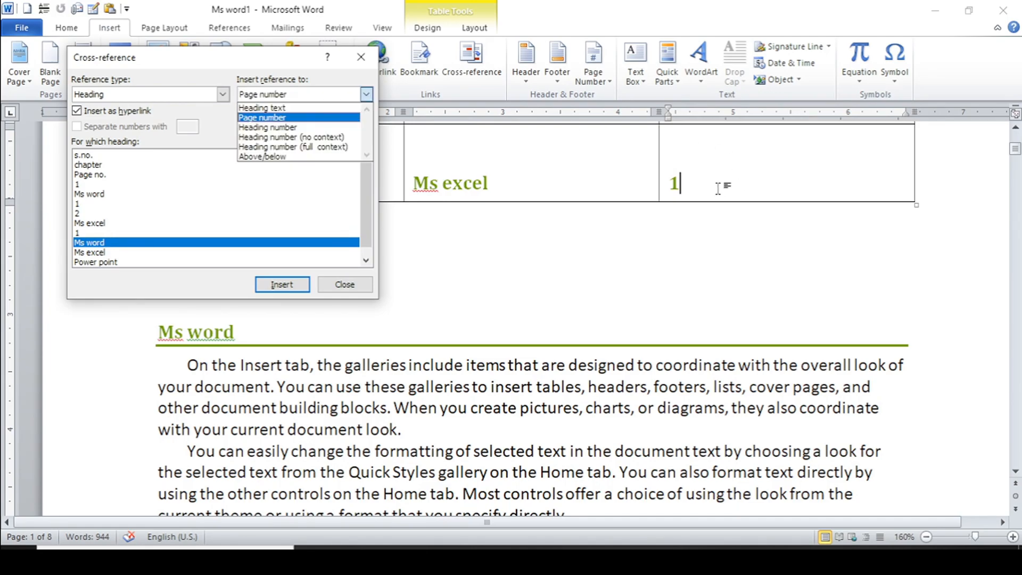
Replace the page-number cross-reference in the Ms excel row with one that points to the "Ms excel" chapter heading.
click(706, 190)
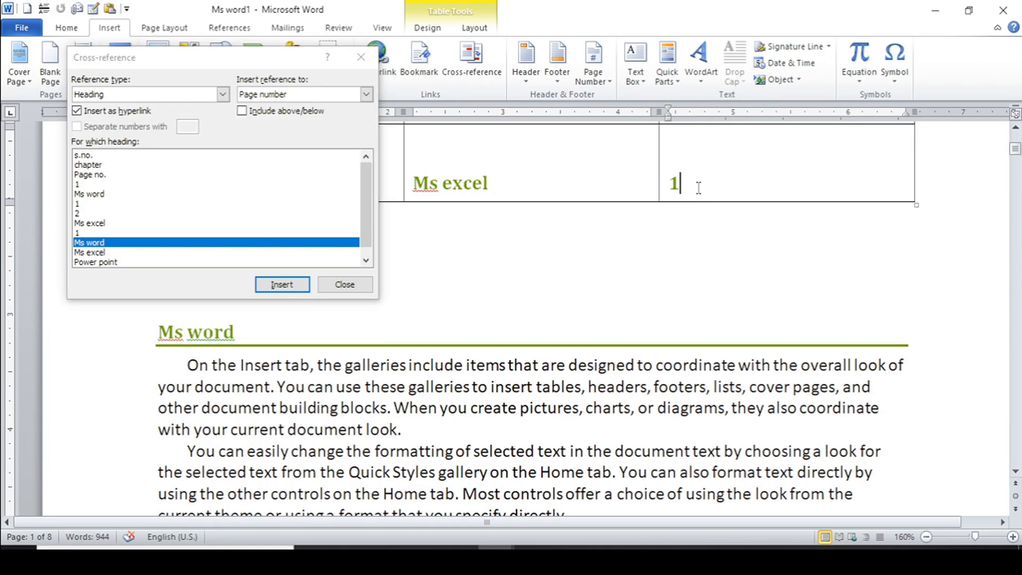
key(BackSpace)
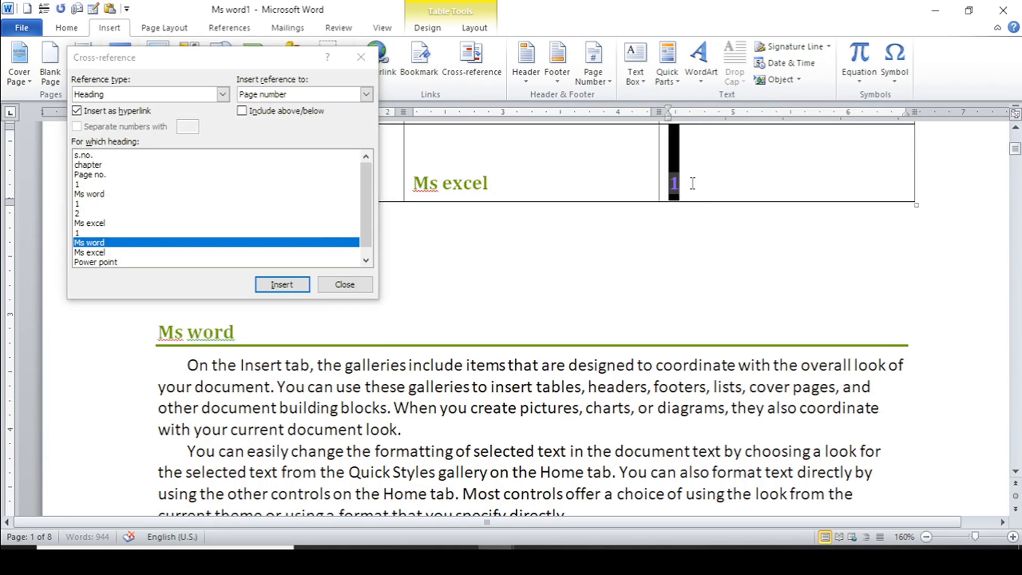
key(BackSpace)
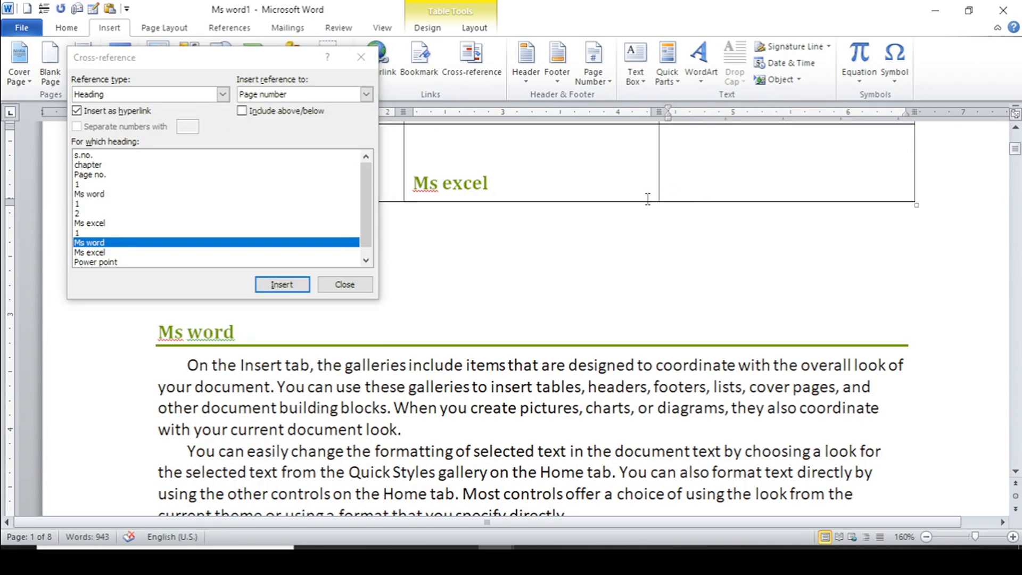
click(113, 254)
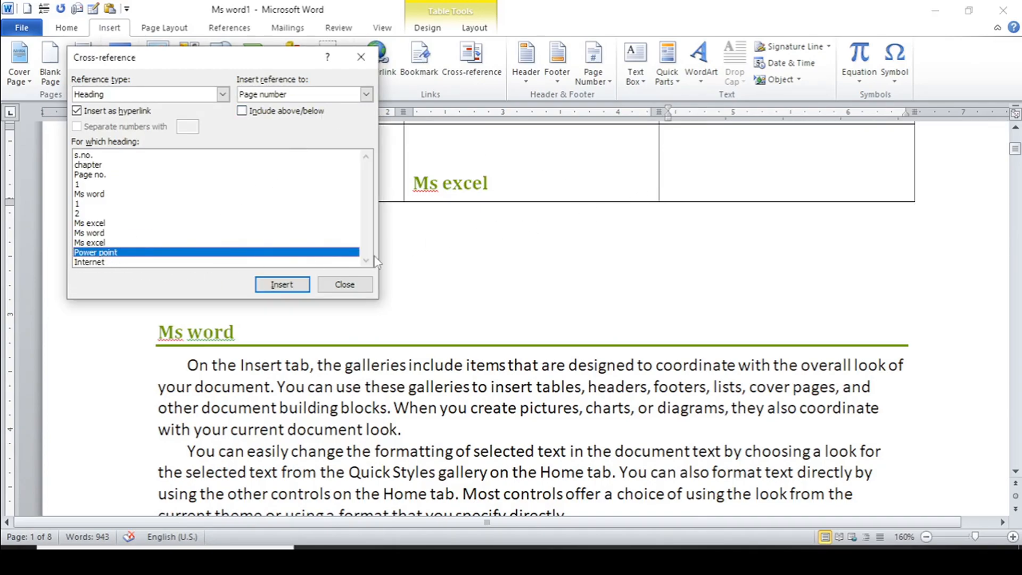
click(98, 242)
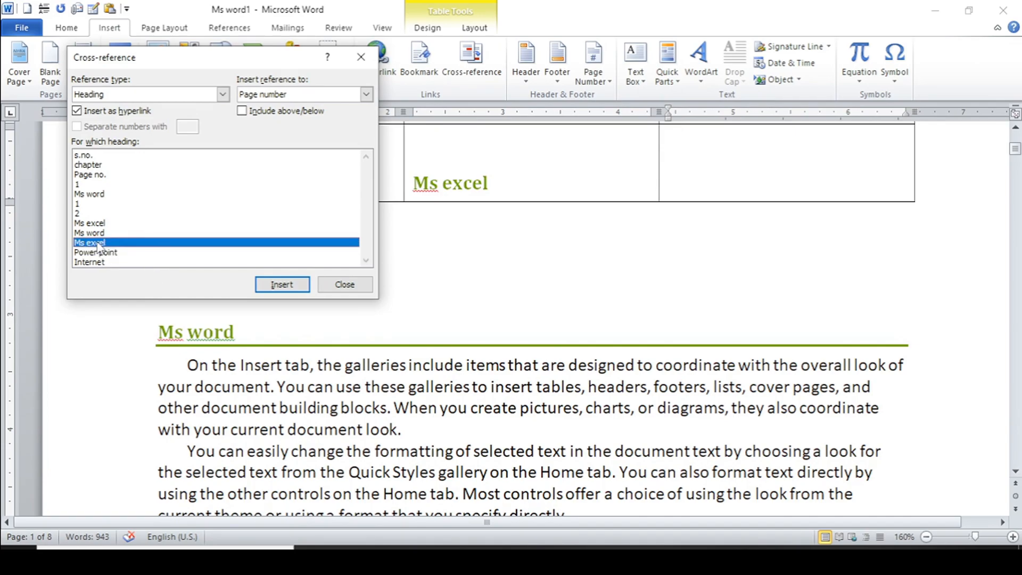
click(282, 285)
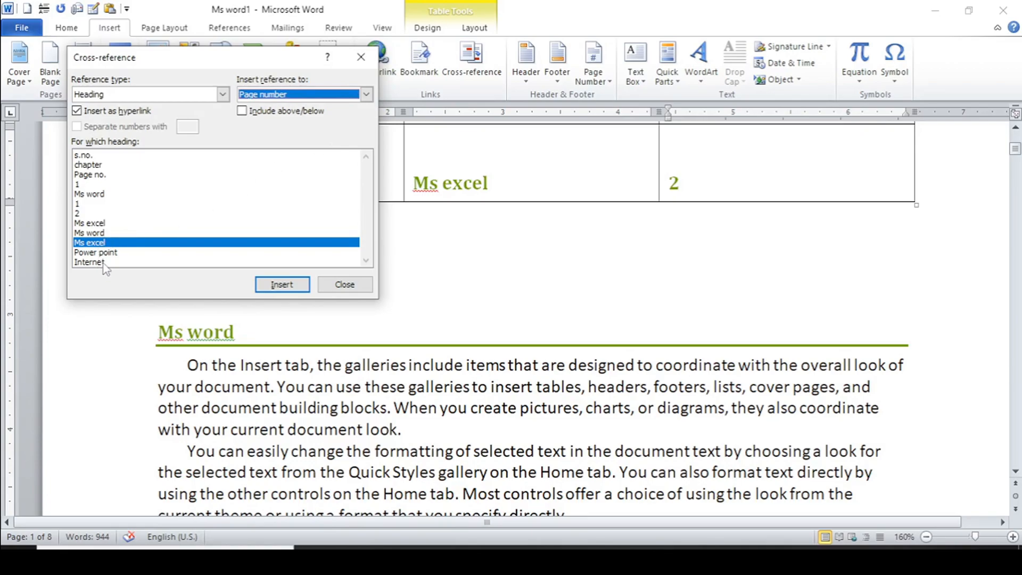
click(361, 57)
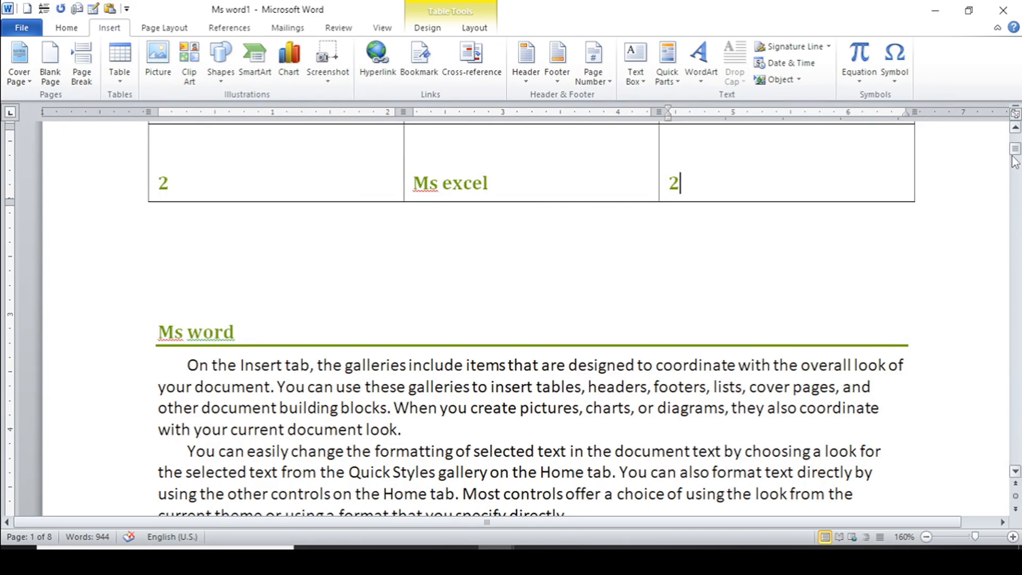
Test the chapter column's cross-references by following the "Ms word" link and the "Ms excel" link from the table.
drag(1015, 155, 1015, 151)
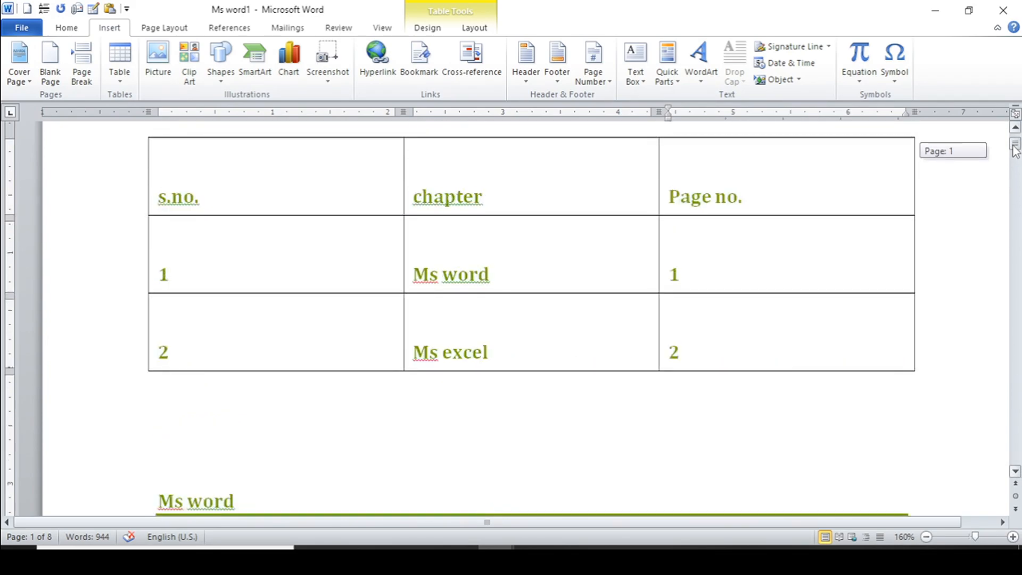
ctrl+click(471, 284)
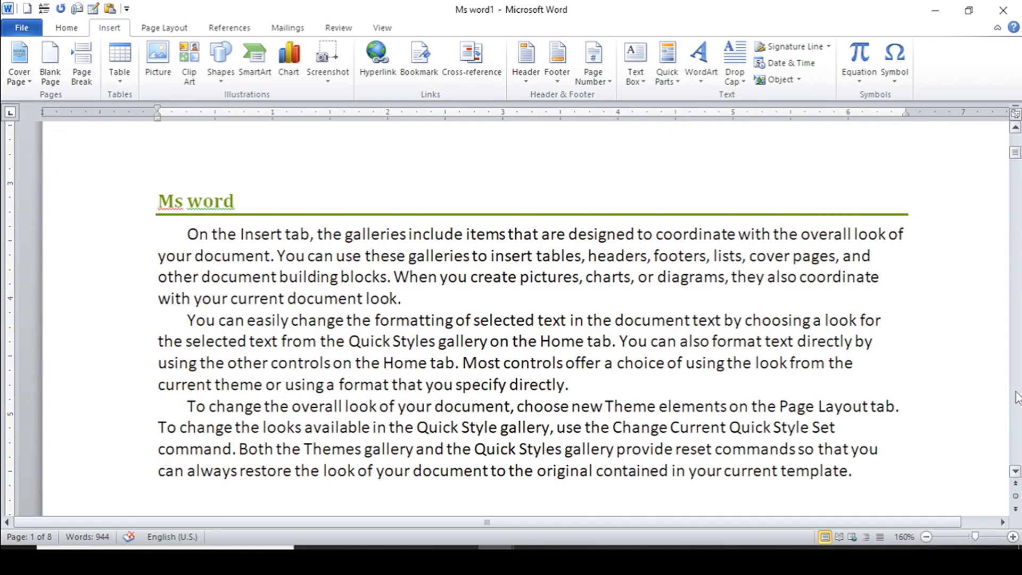
drag(1015, 155, 1015, 149)
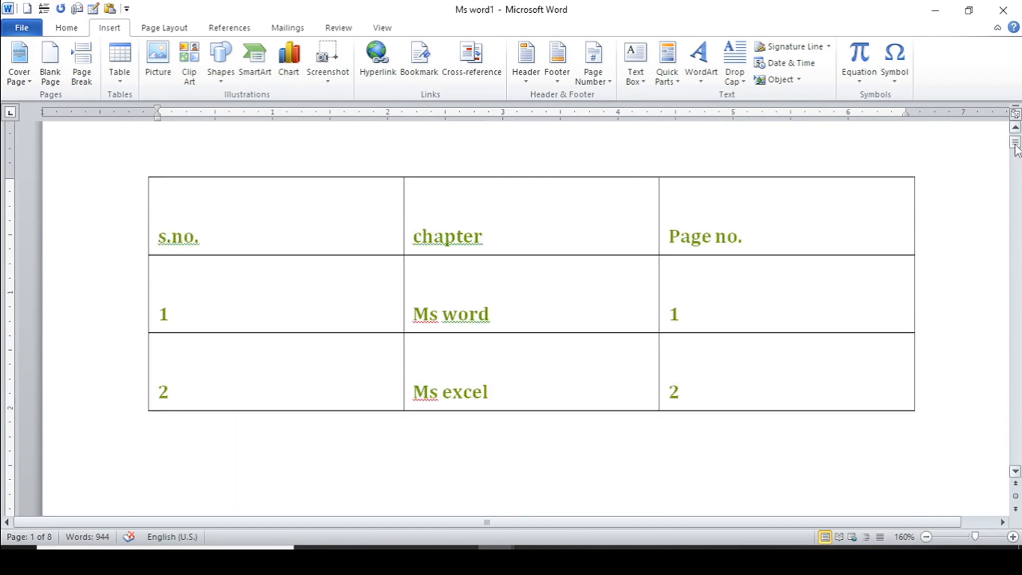
ctrl+click(460, 399)
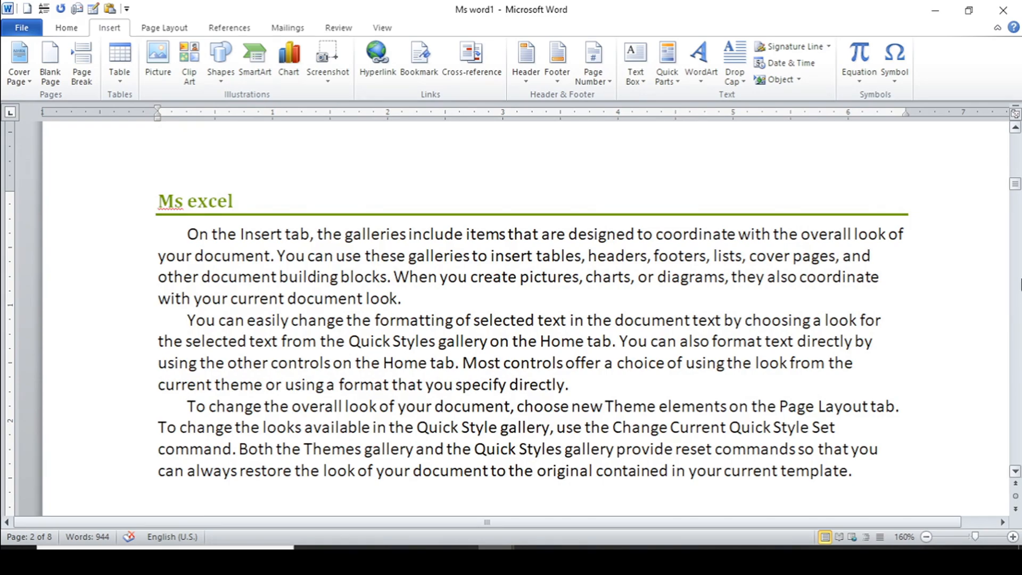
Test the Page no. column's cross-references by following the page-number links of both chapter rows, and return to the table.
drag(1016, 187, 1015, 150)
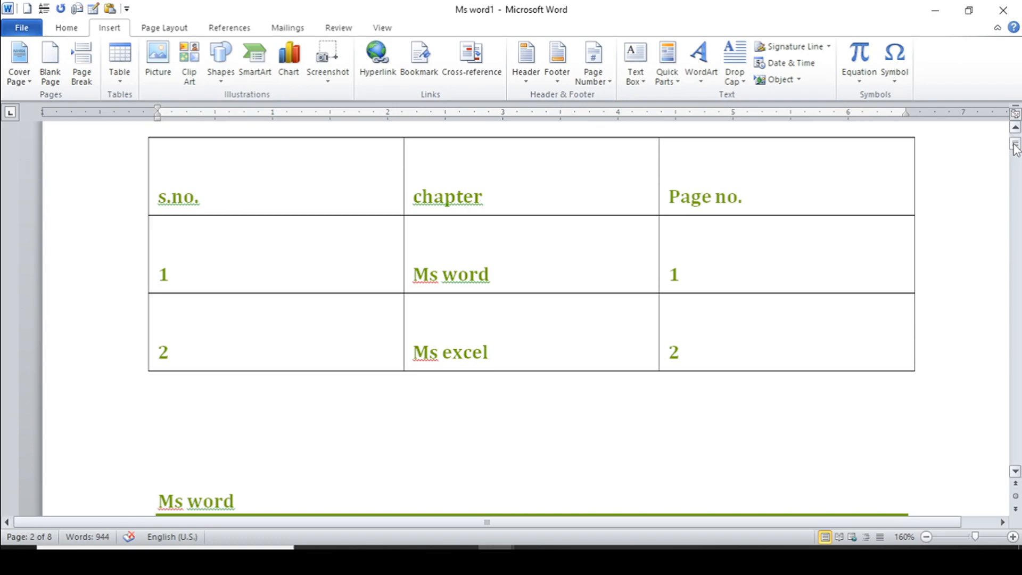
ctrl+click(675, 282)
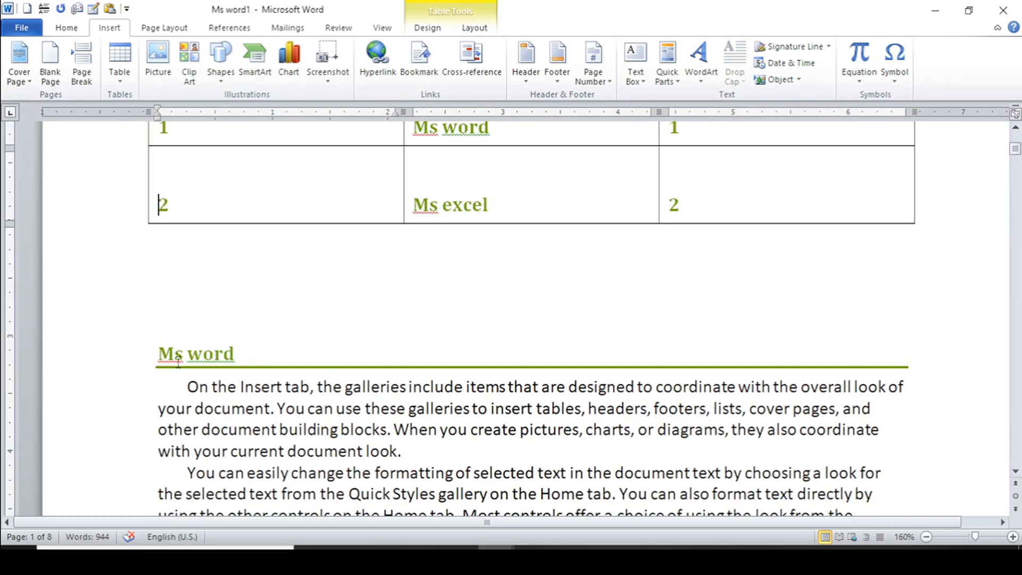
ctrl+click(674, 209)
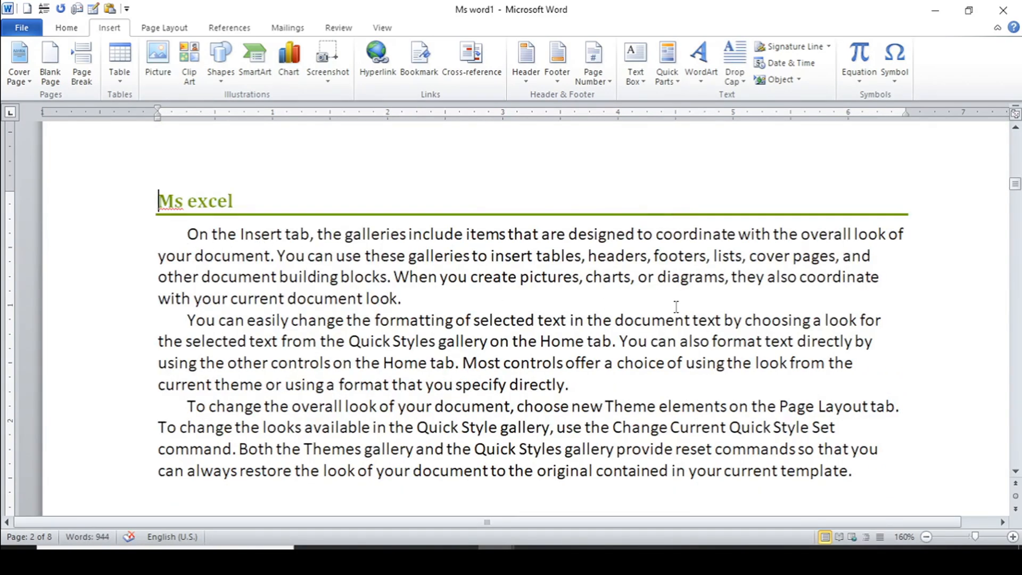
drag(1015, 187, 1018, 95)
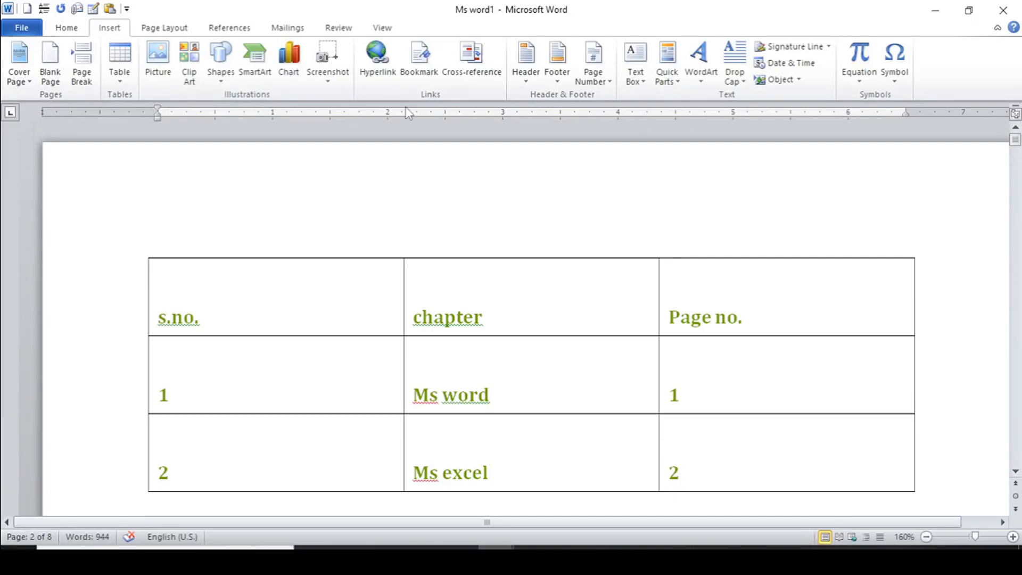
Insert a hyperlinked page-number cross-reference to the bookmark "day3" at the end of the Ms excel section's last paragraph.
click(467, 66)
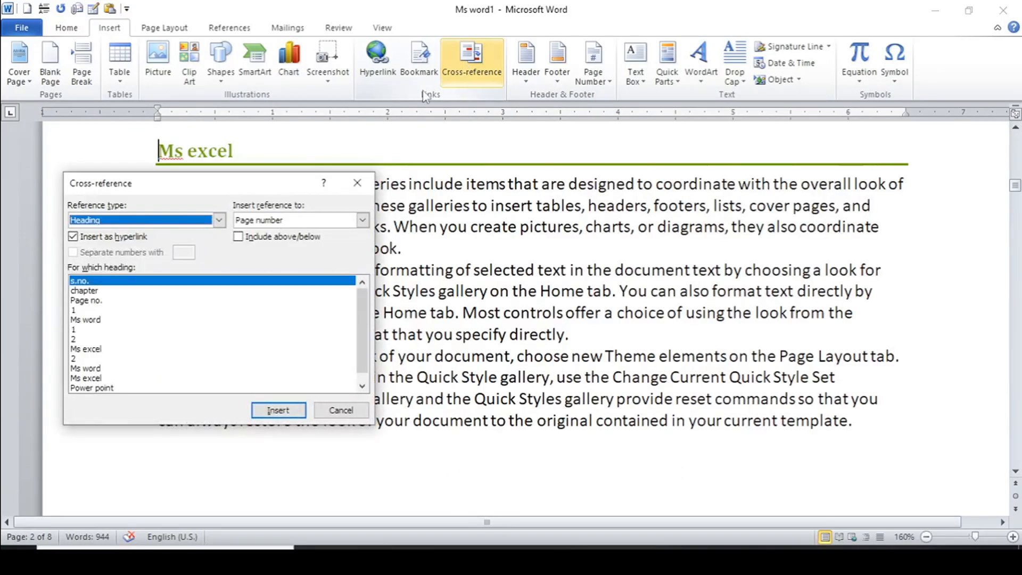
click(221, 222)
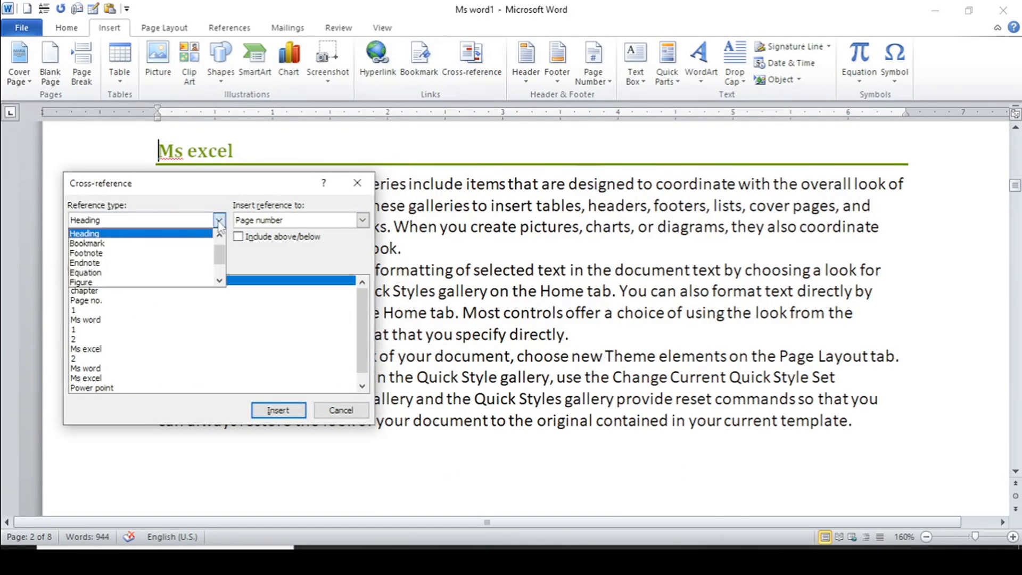
click(140, 244)
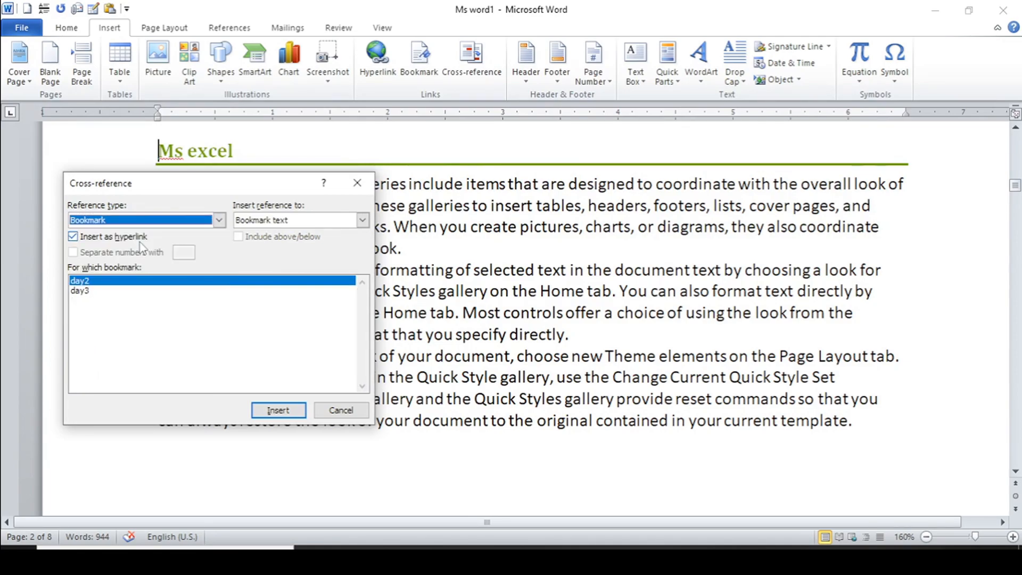
click(80, 291)
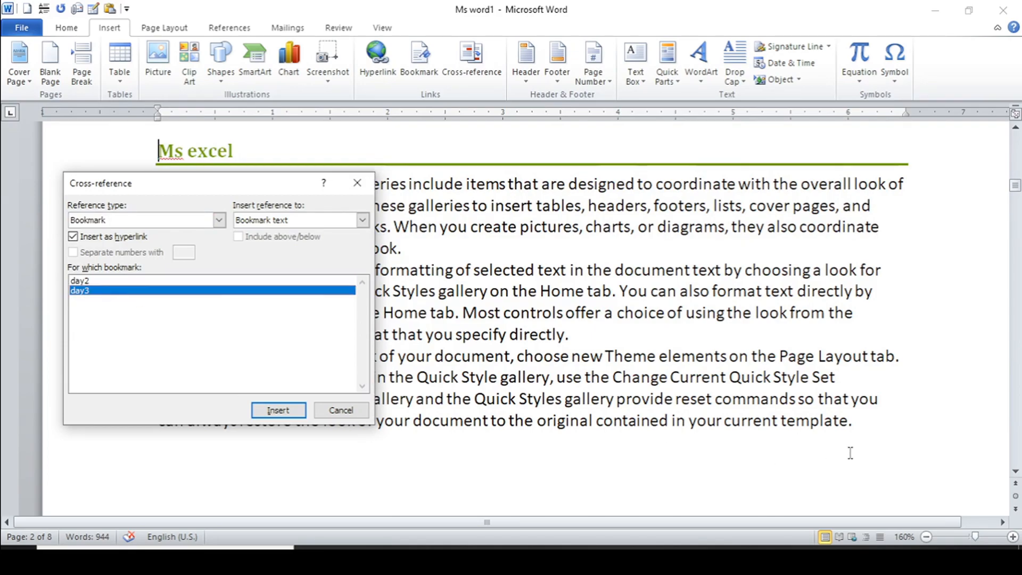
click(887, 436)
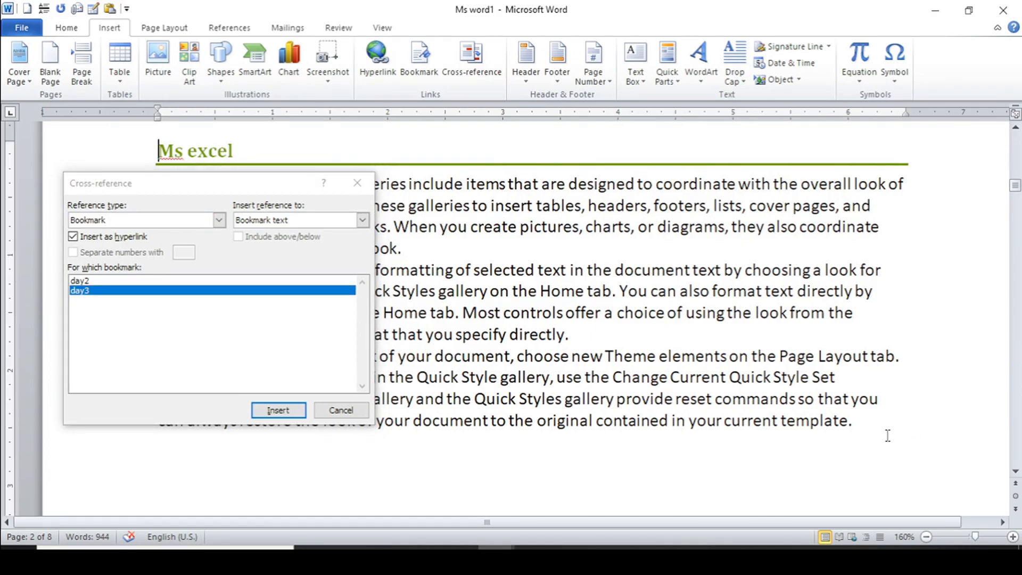
click(855, 421)
click(362, 222)
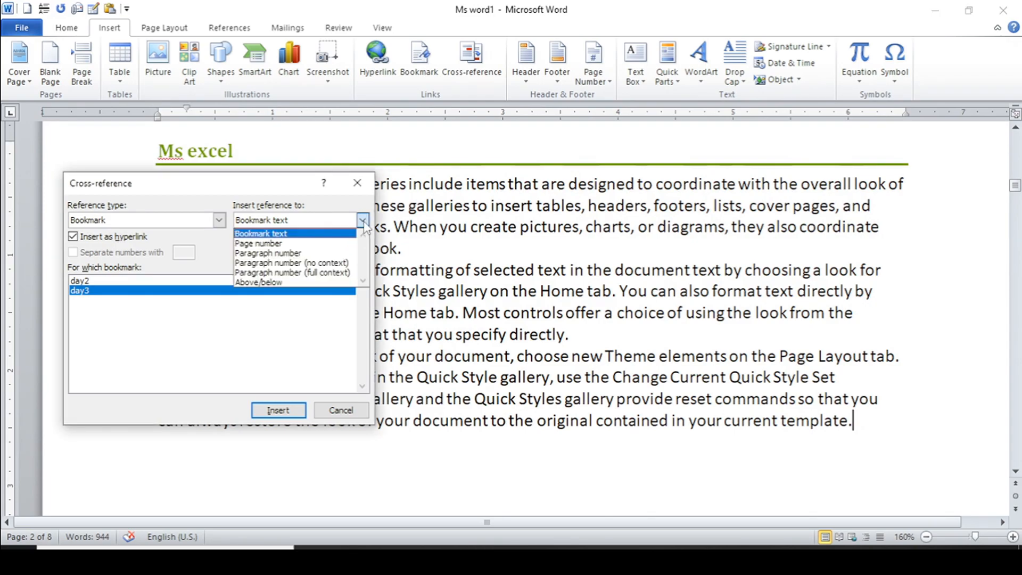
click(285, 243)
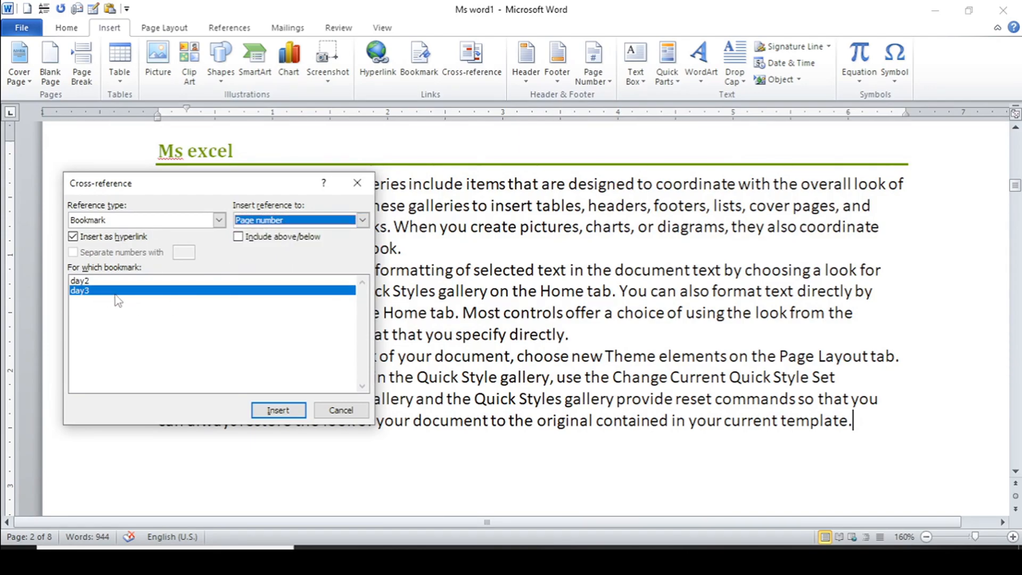
click(278, 411)
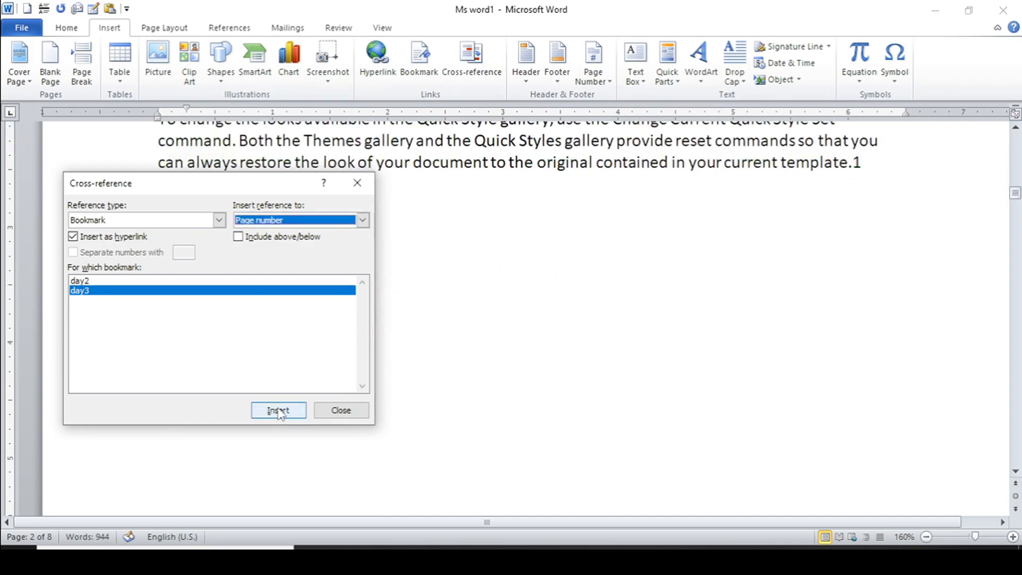
click(367, 186)
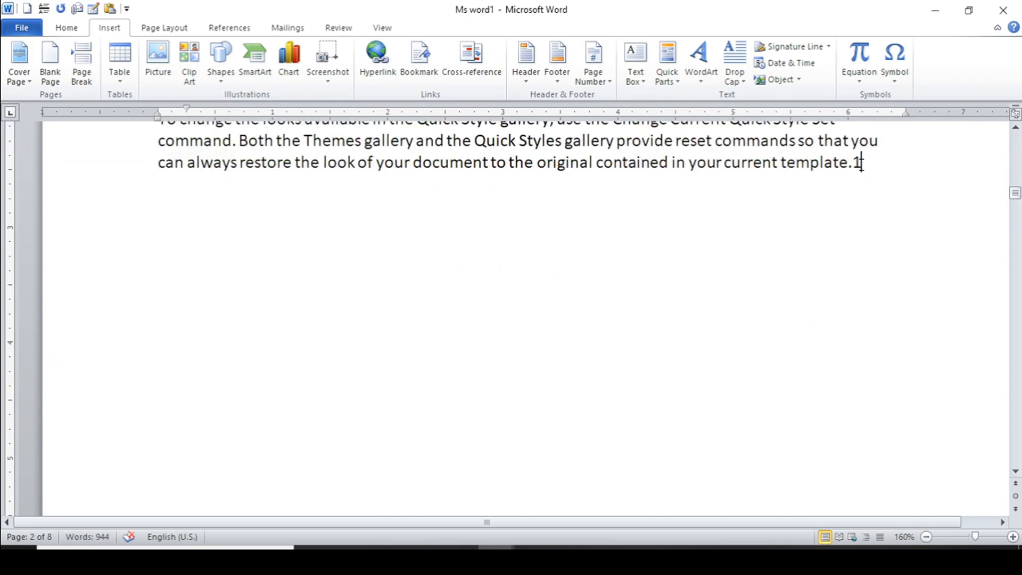
Follow the day3 page-number link at the end of the Ms excel section and check the bookmarks offered for cross-references.
mouse_move(1015, 195)
mouse_down()
mouse_move(1015, 178)
mouse_move(1015, 187)
mouse_up()
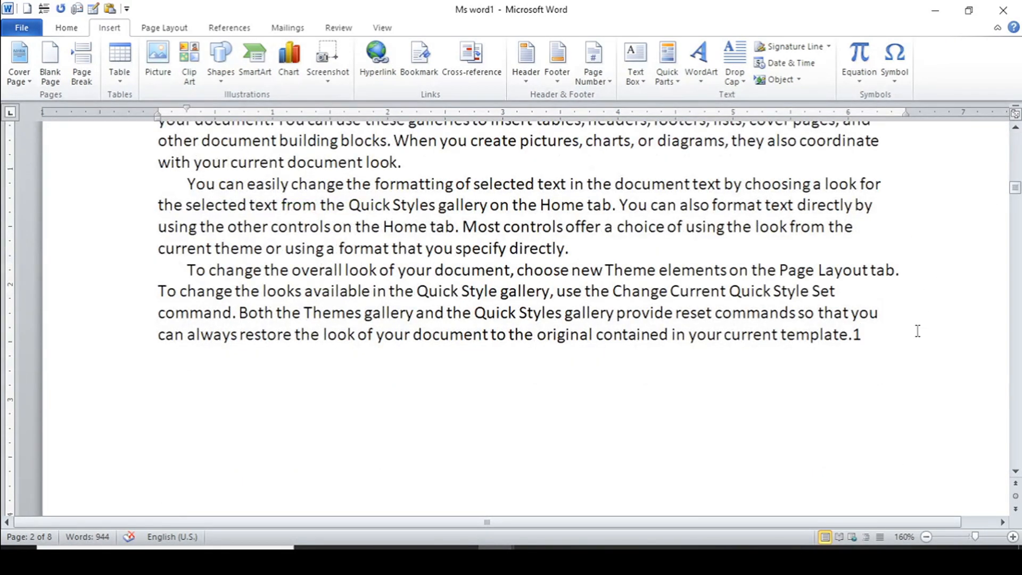
ctrl+click(857, 337)
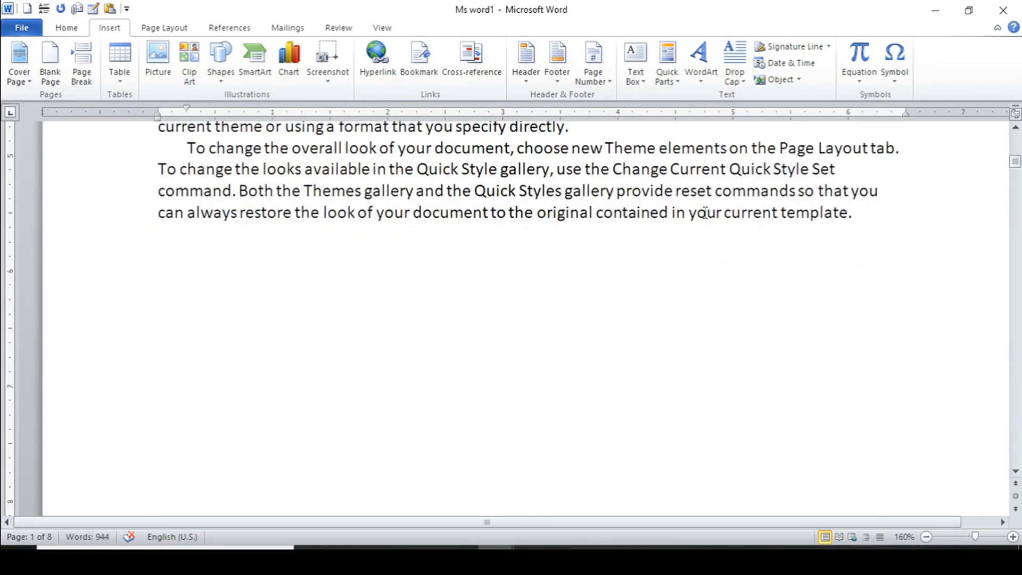
click(496, 70)
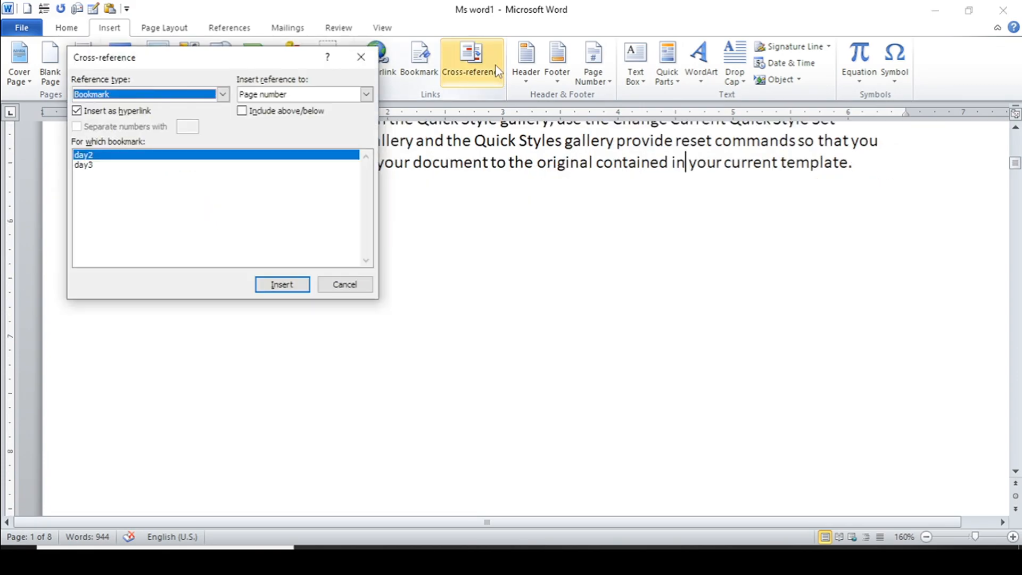
click(361, 57)
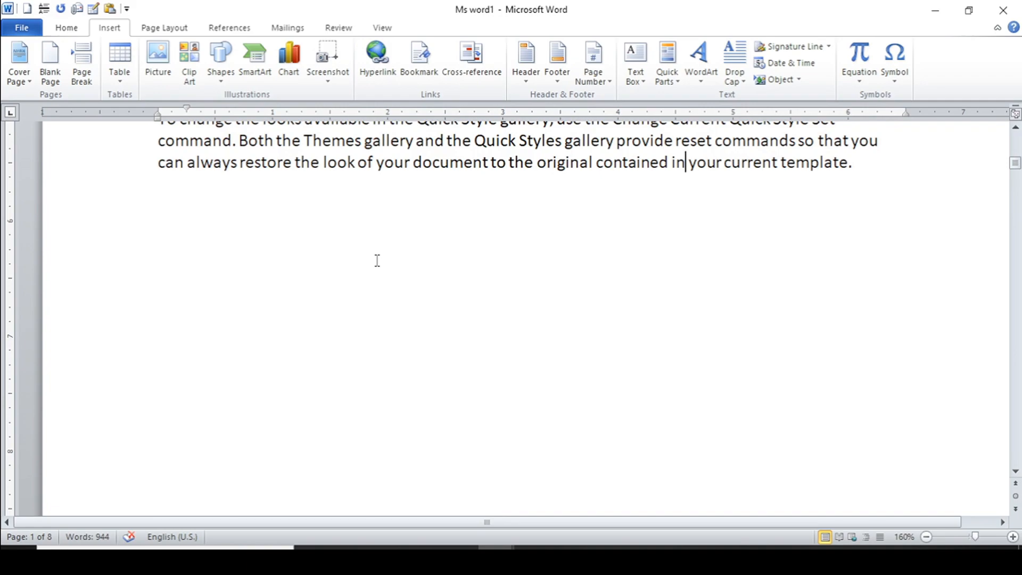